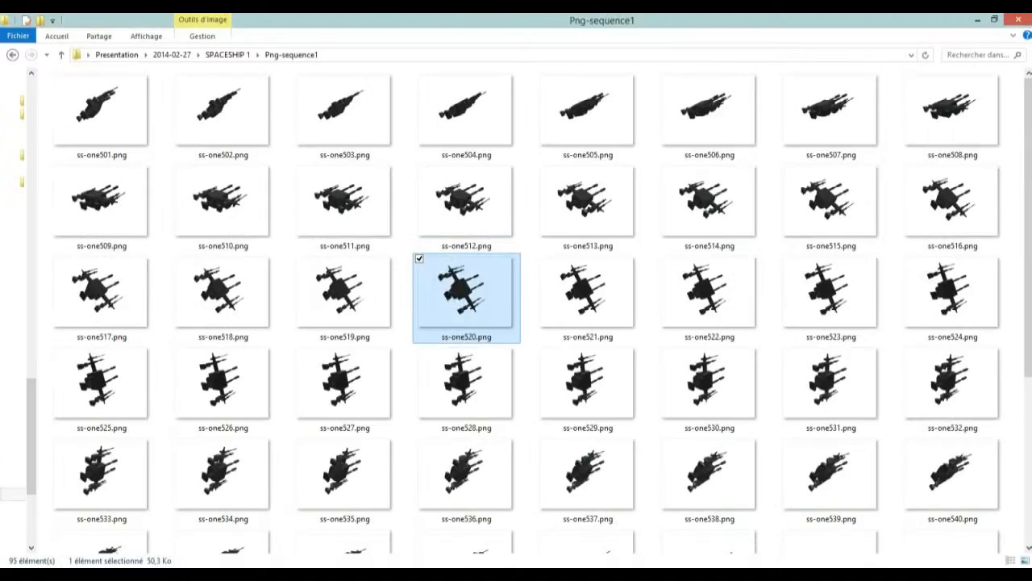
Step: Look through the spaceship frames in the Png-sequence1 folder, comparing the ship's orientation from image to image
left_click(389, 195)
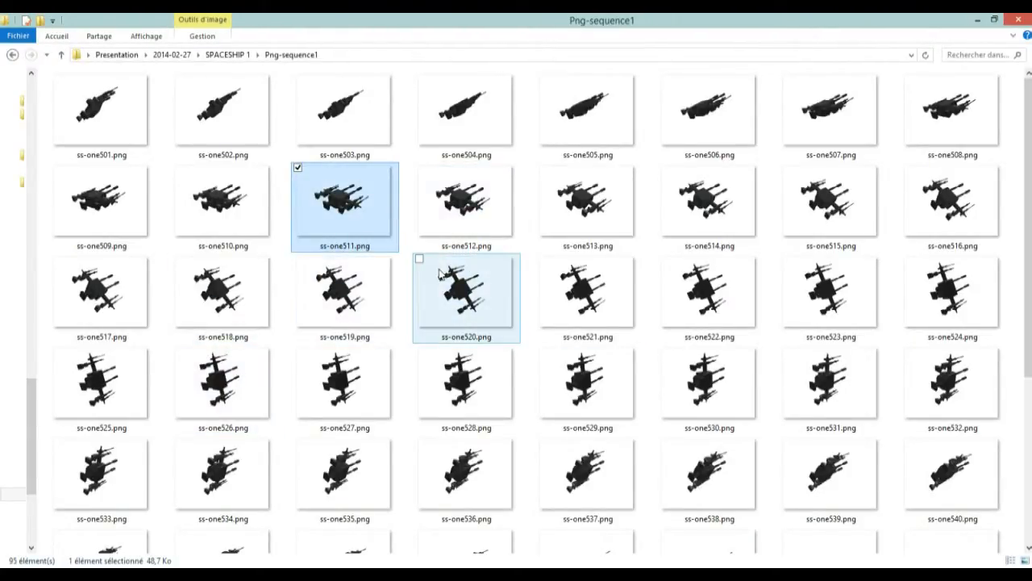
scroll(479, 296, "down", 5)
scroll(481, 295, "up", 5)
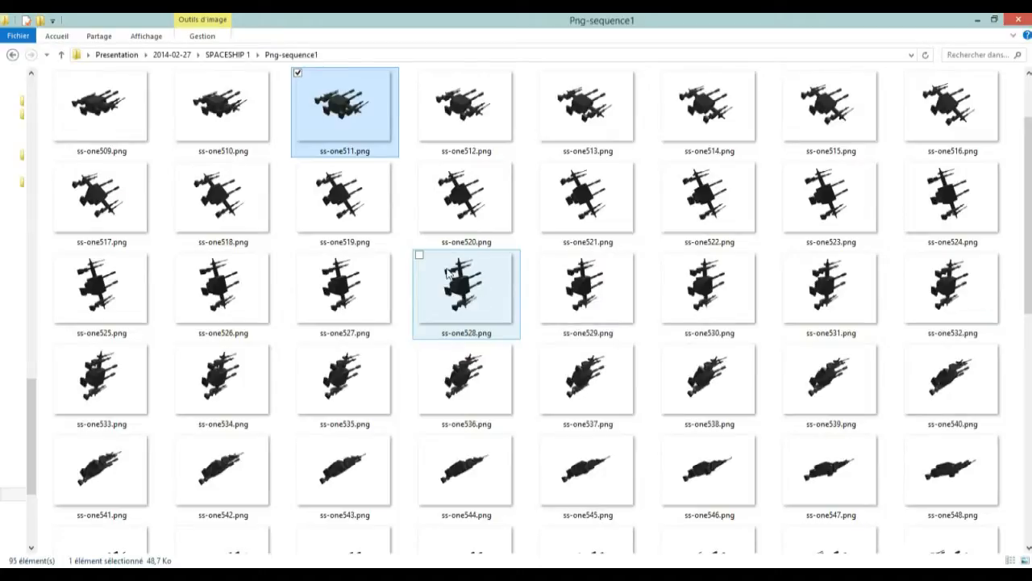
scroll(449, 275, "down", 4)
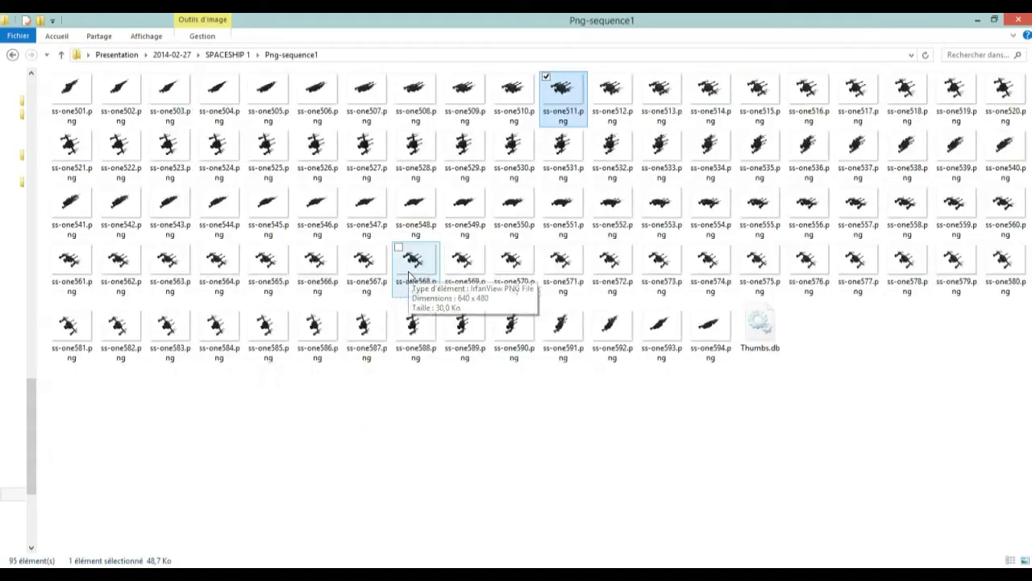
scroll(397, 266, "up", 1)
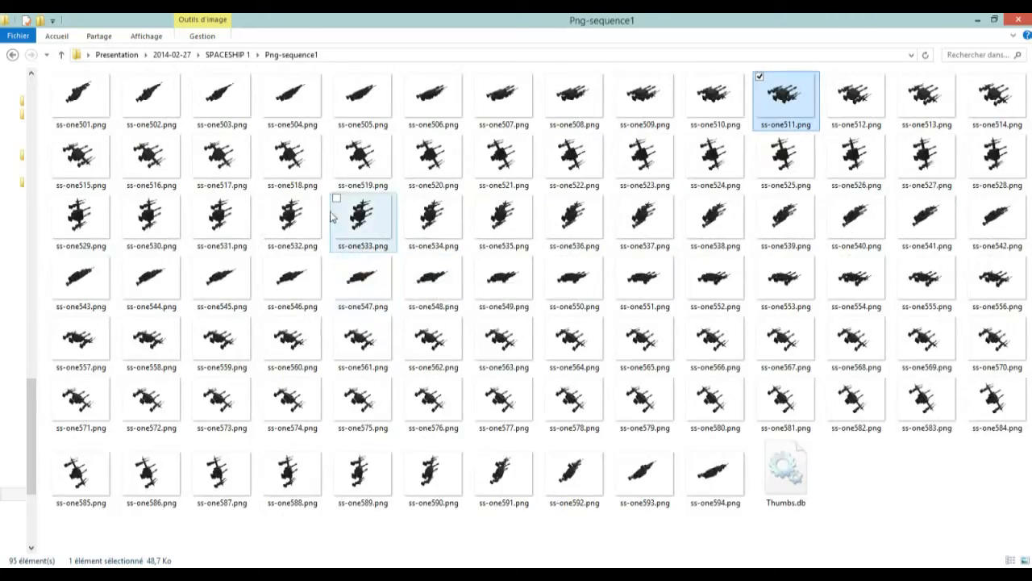
left_click(500, 398)
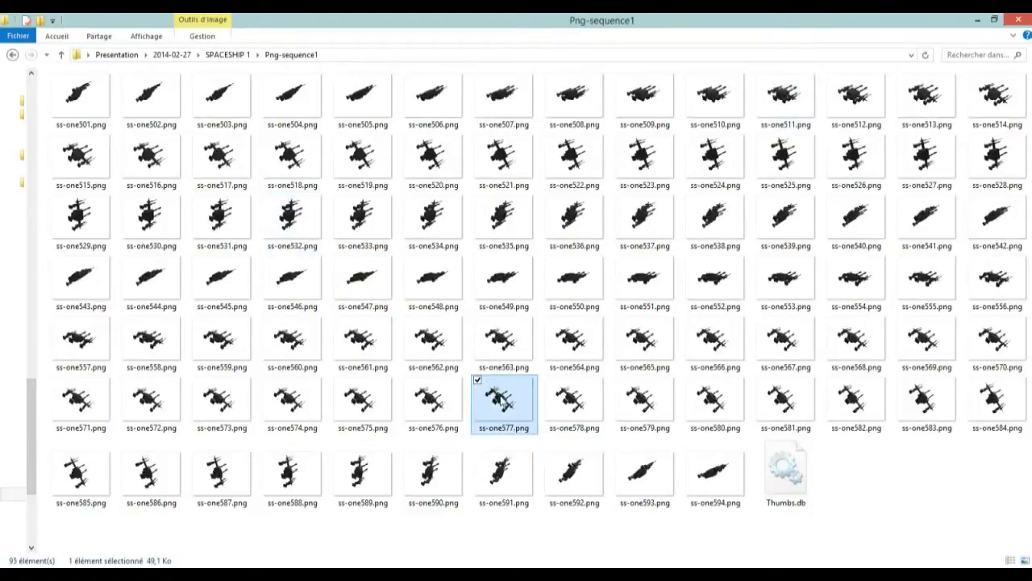
scroll(343, 338, "up", 1)
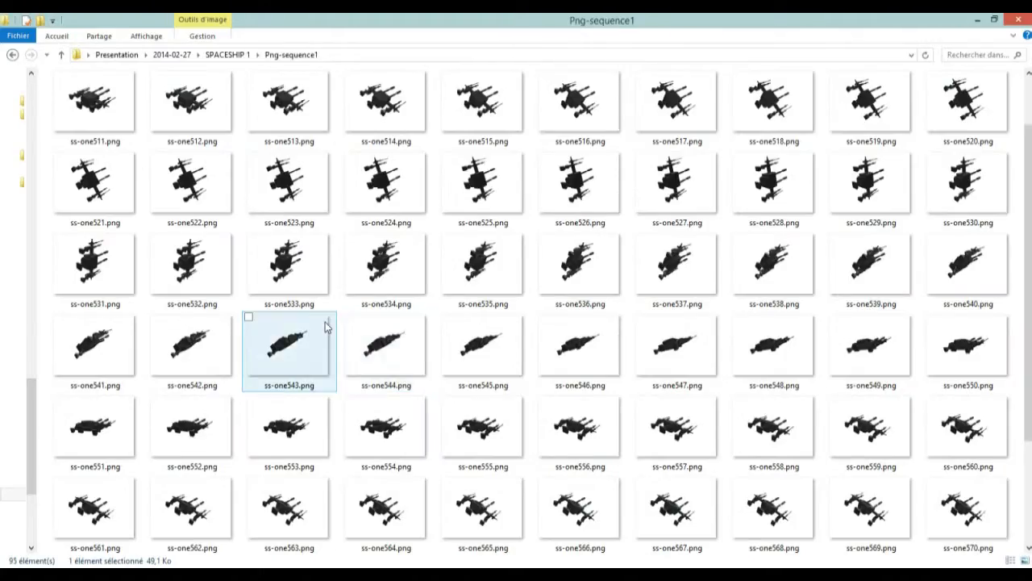
left_click(89, 97)
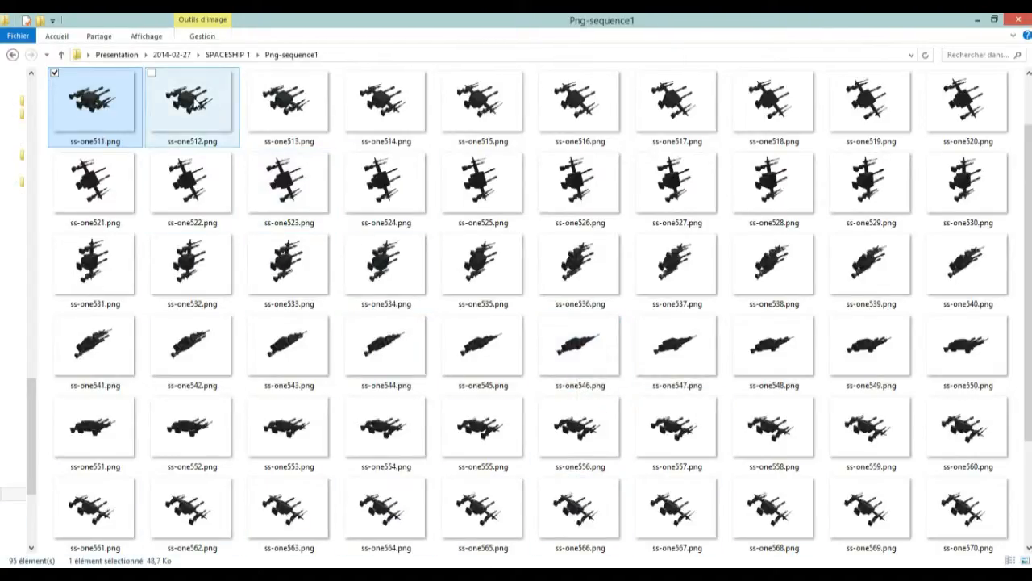
left_click(194, 101)
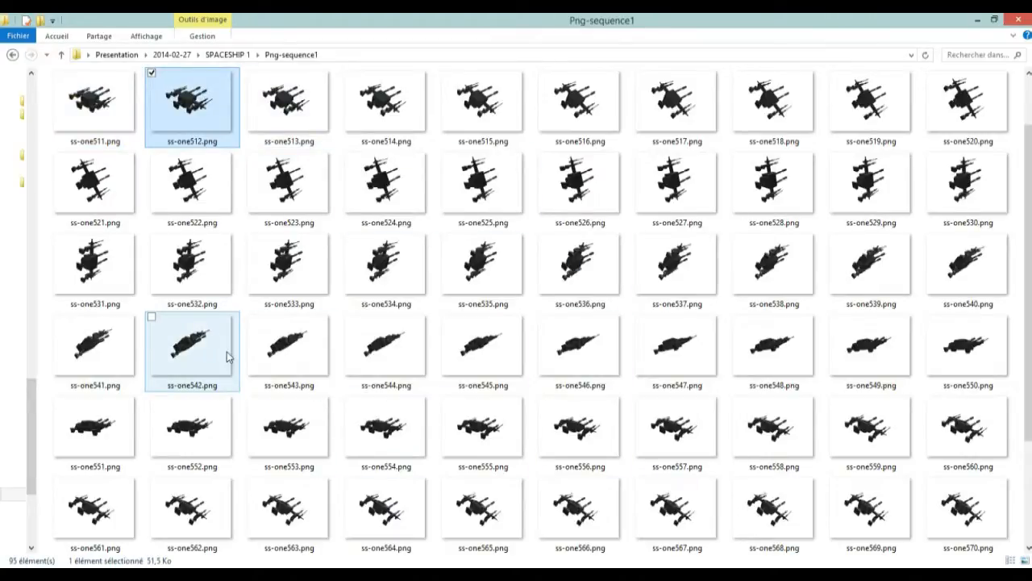
left_click(587, 264)
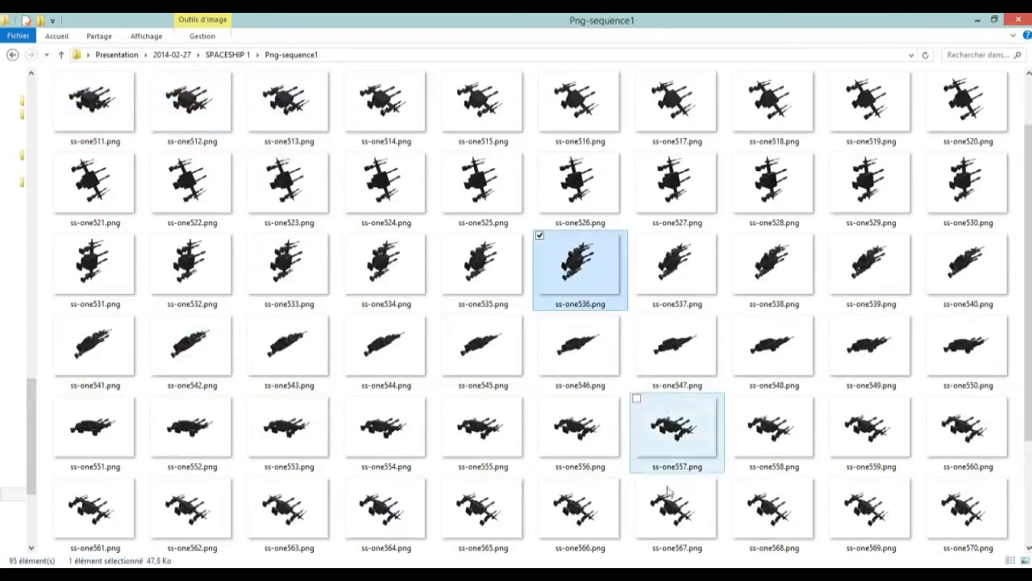
left_click(700, 508)
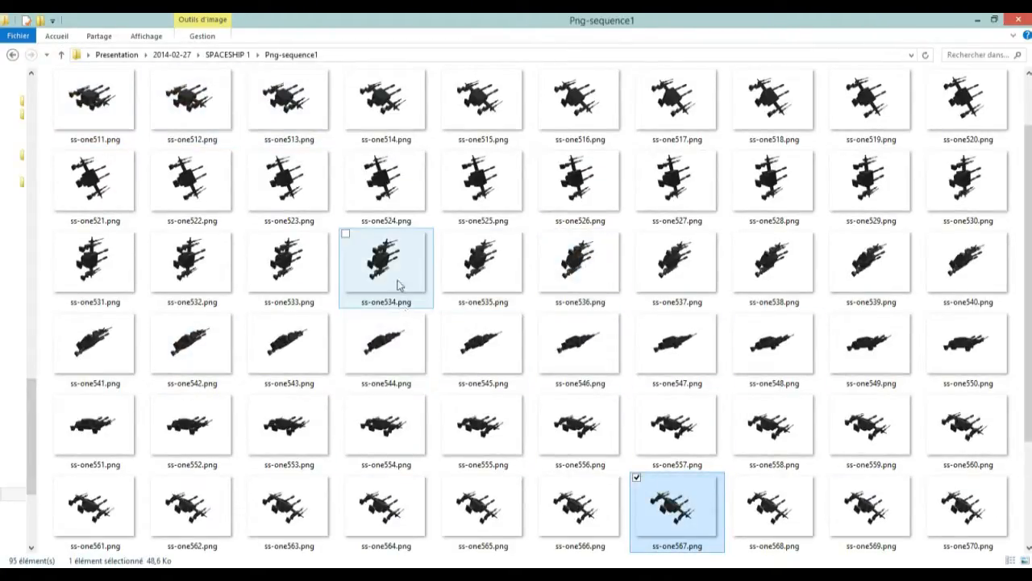
left_click(397, 282)
left_click(403, 188)
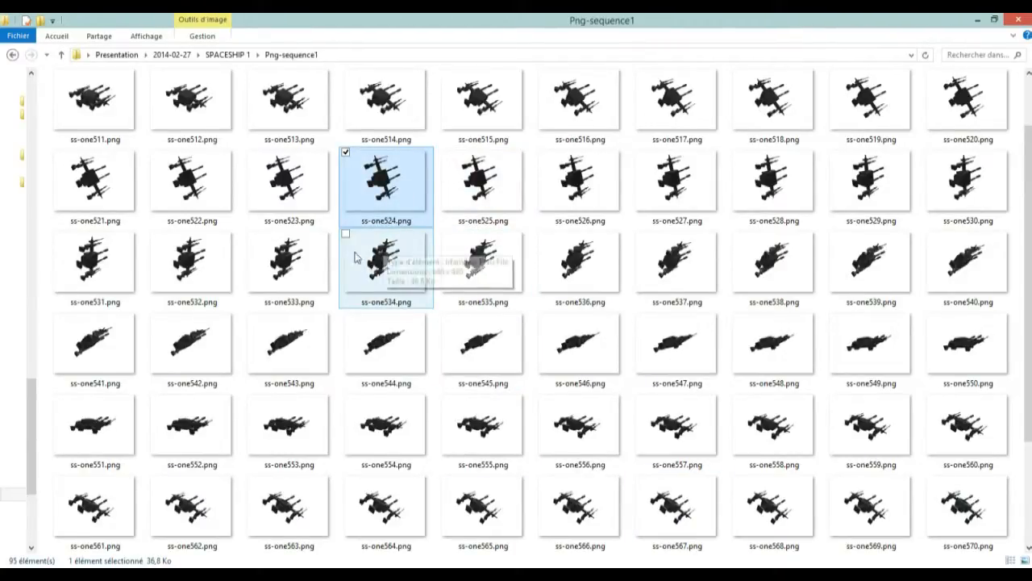
Step: Open ss-one533.png in the image viewer, then move and enlarge the viewer window
double_click(307, 271)
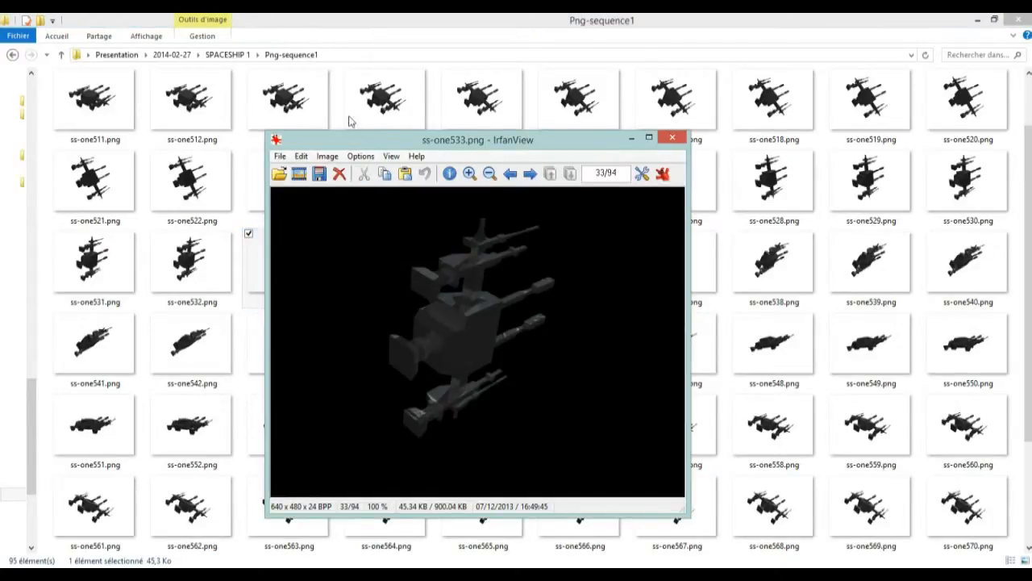
left_click_drag(378, 139, 276, 52)
left_click_drag(577, 414, 781, 540)
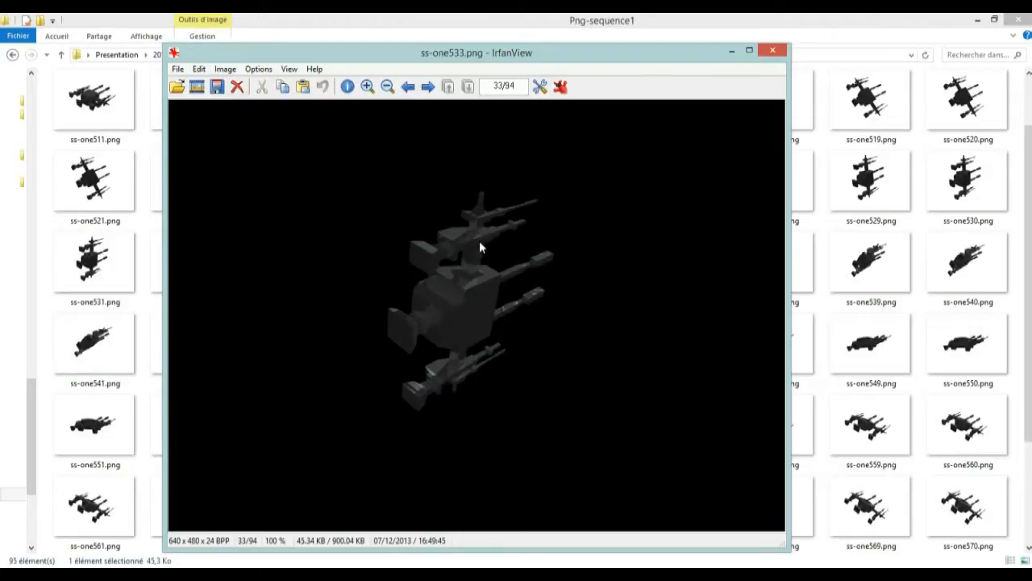
Step: Check the original colour depth in the properties of ss-one533.png, then close the image viewer
left_click(225, 69)
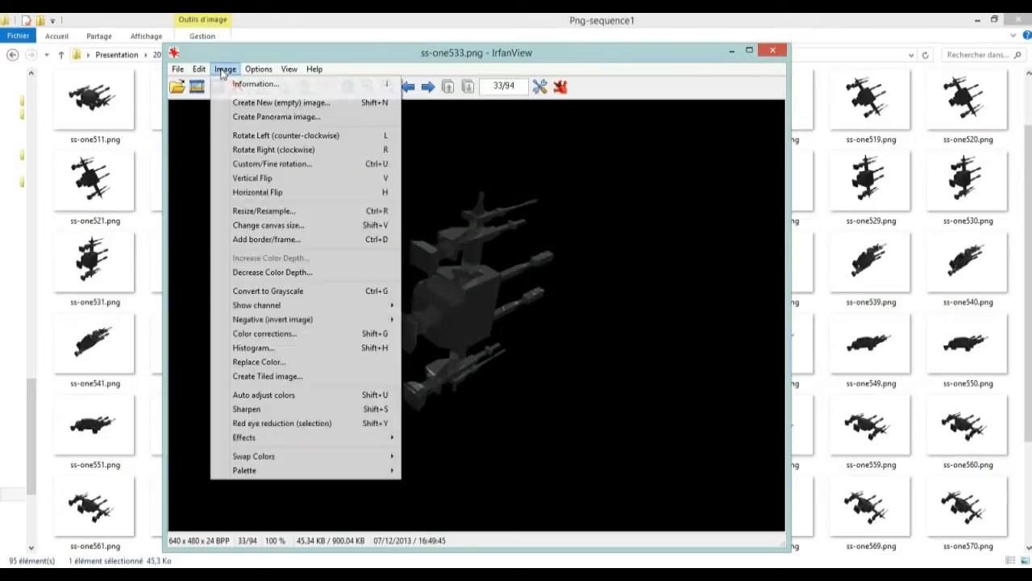
left_click(253, 84)
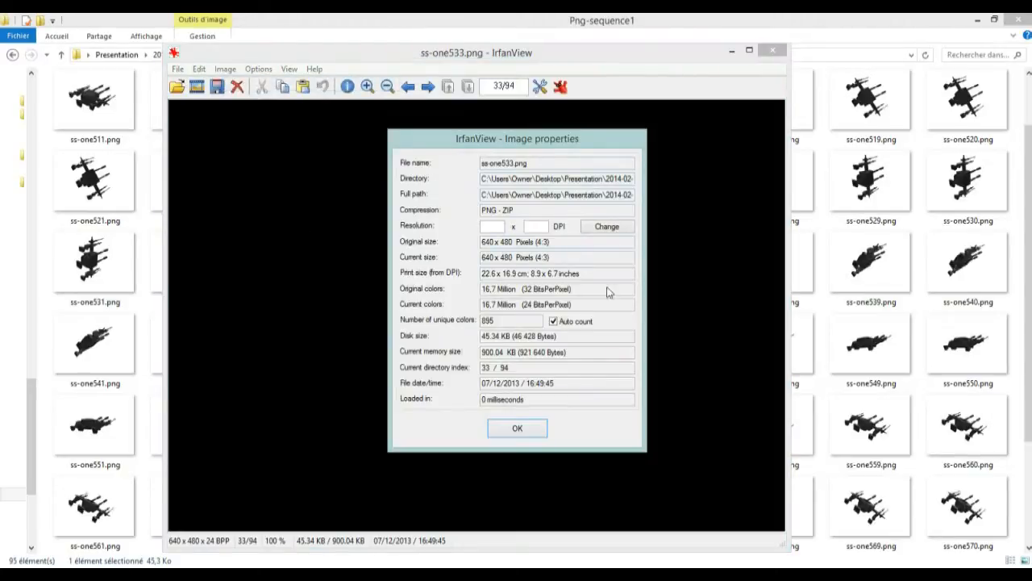
left_click_drag(522, 289, 588, 291)
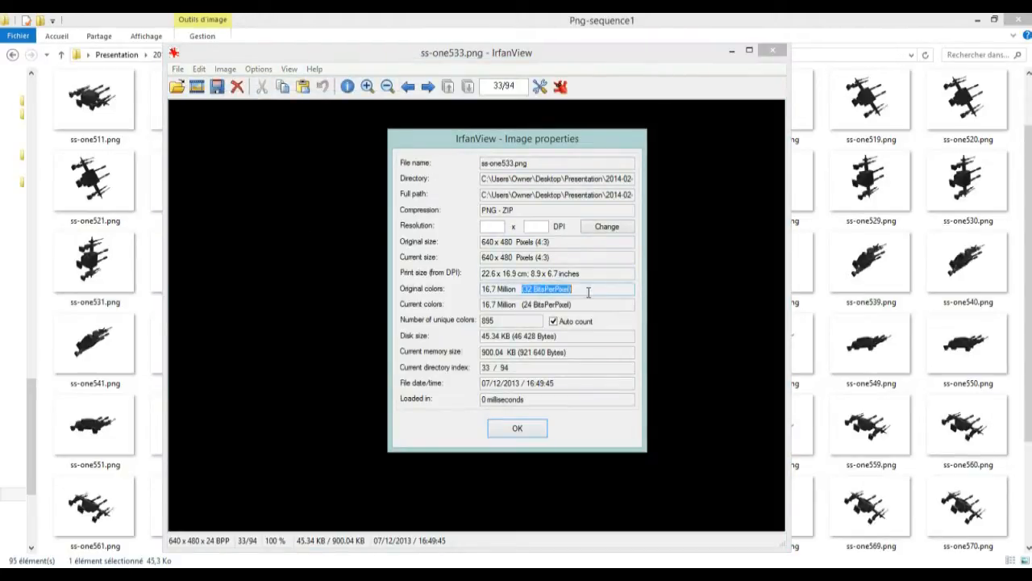
left_click(517, 430)
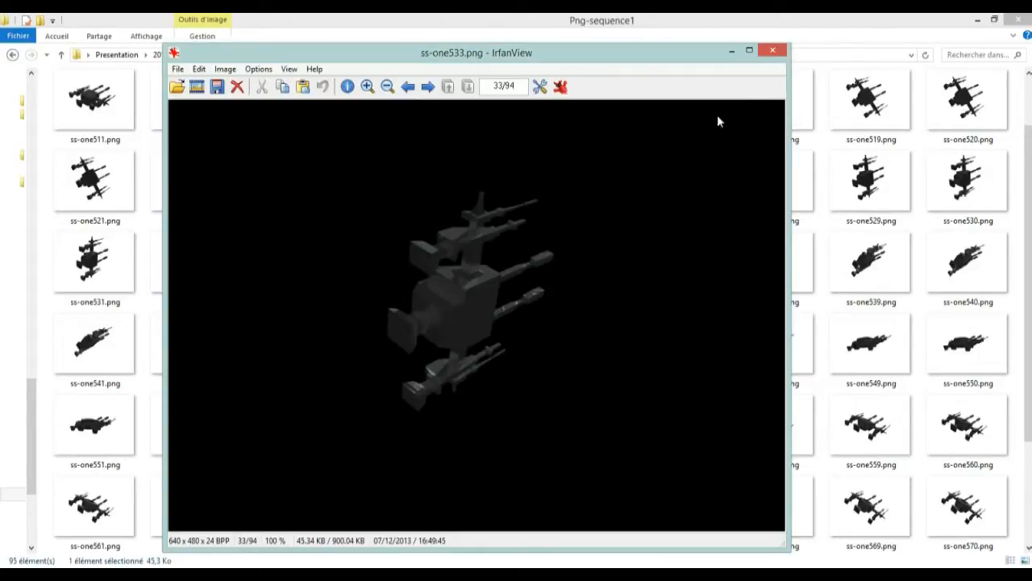
left_click(774, 51)
Step: Switch to Howler and open ss-one530.png from the Png-sequence1 folder
key("alt+Tab")
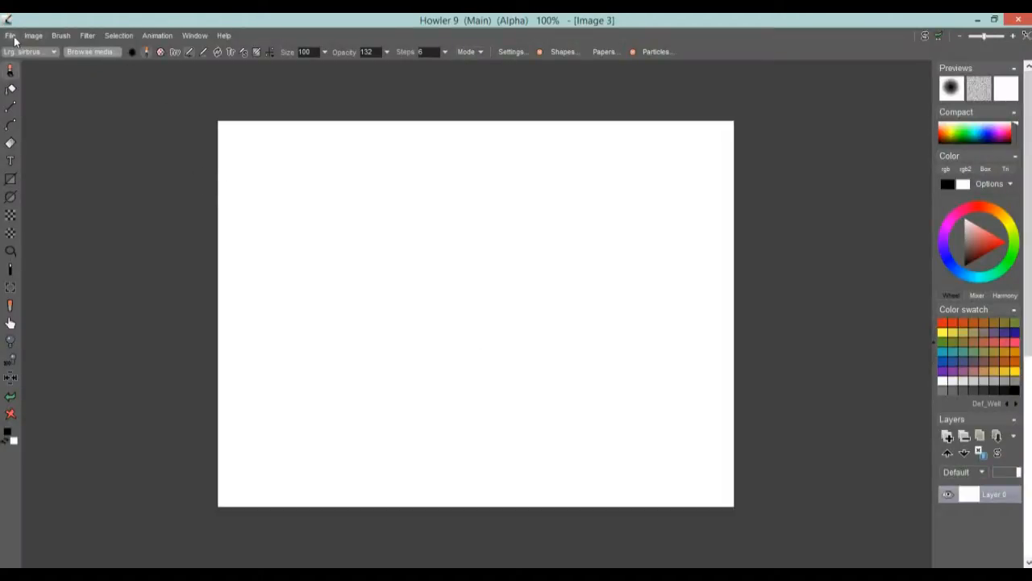
left_click(10, 36)
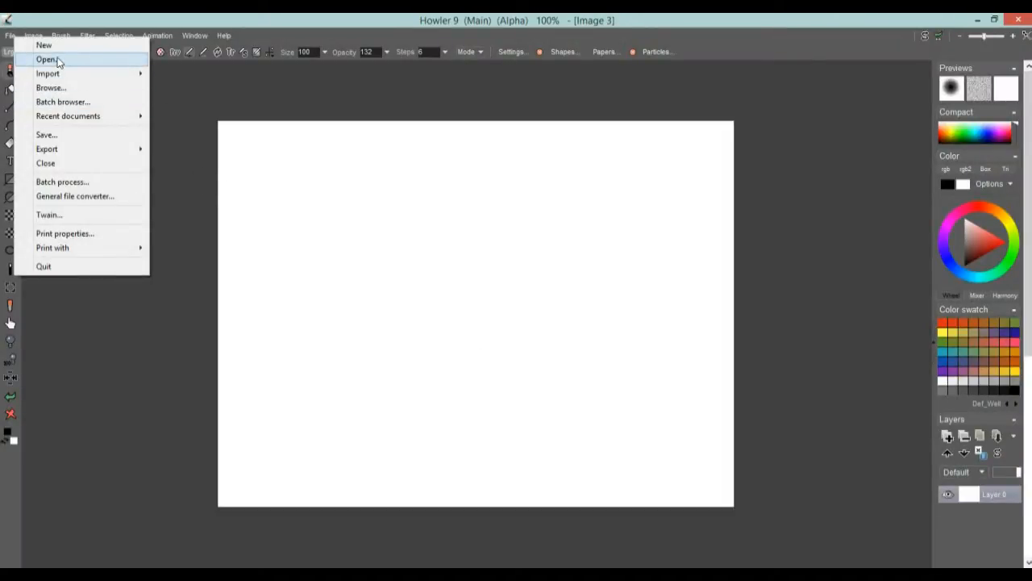
left_click(48, 60)
left_click(329, 236)
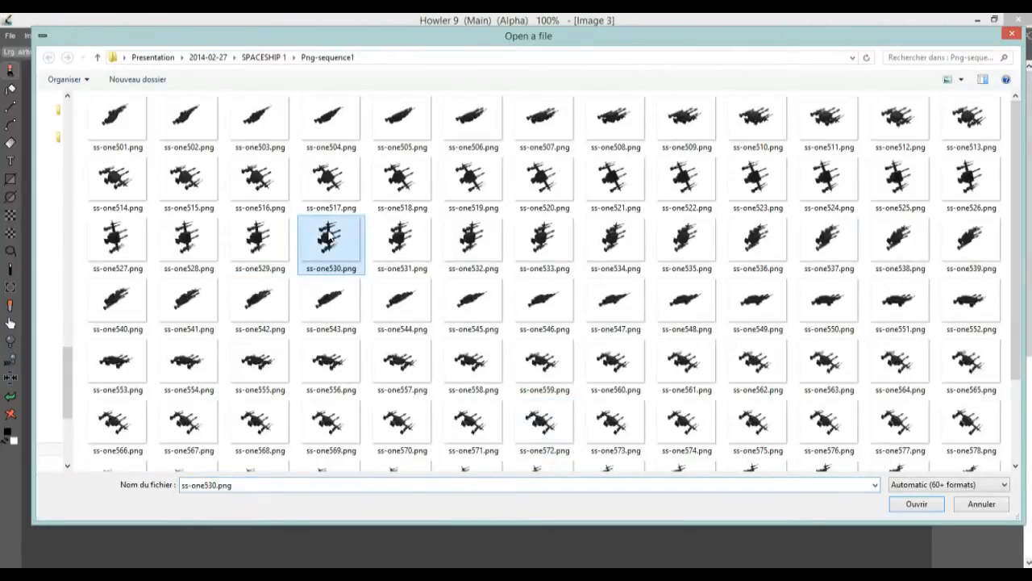
left_click(917, 504)
left_click(438, 364)
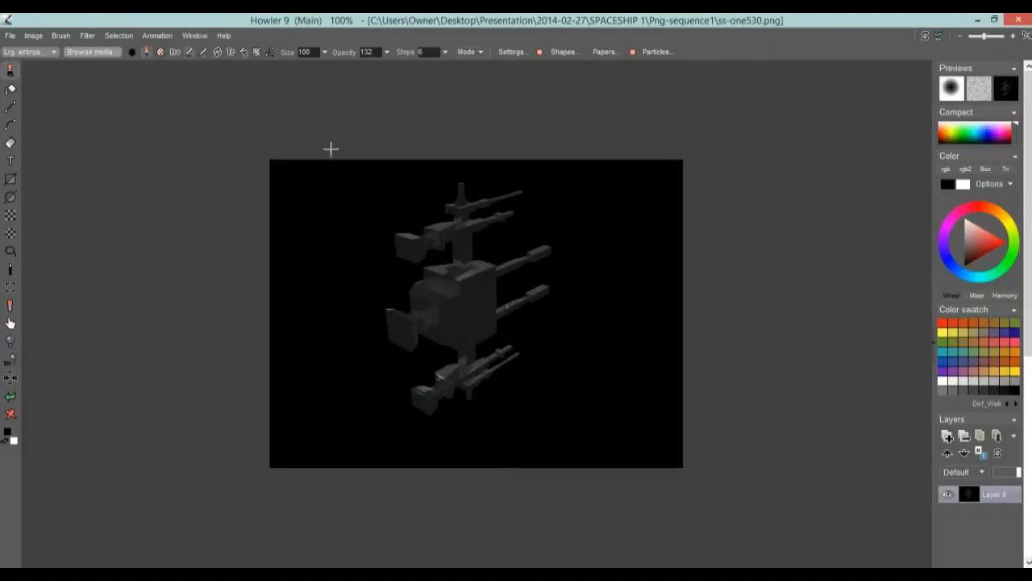
Step: Turn on the image's alpha selection and inspect the spaceship's outline up close
left_click(116, 37)
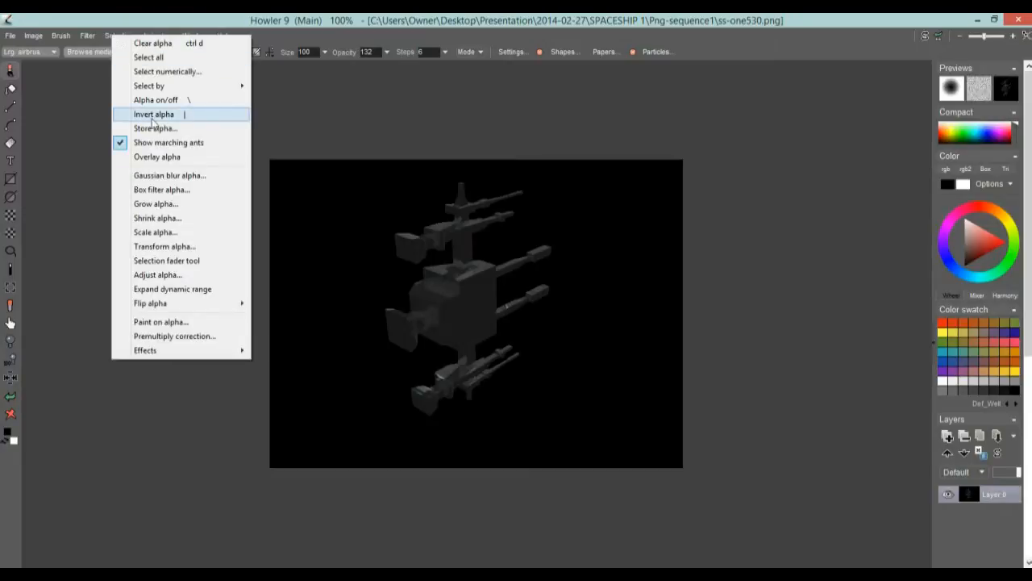
left_click(156, 100)
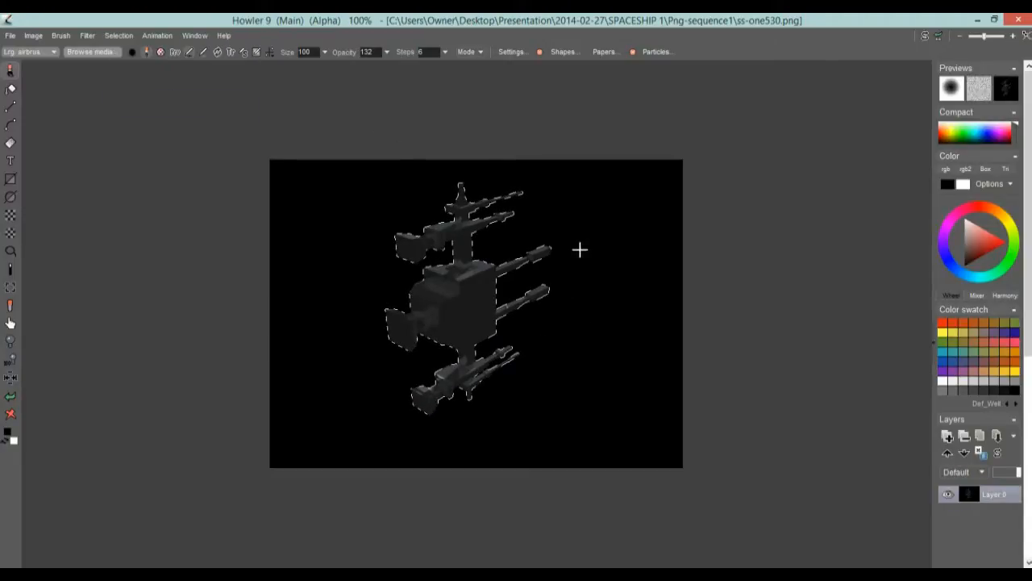
scroll(460, 237, "up", 4)
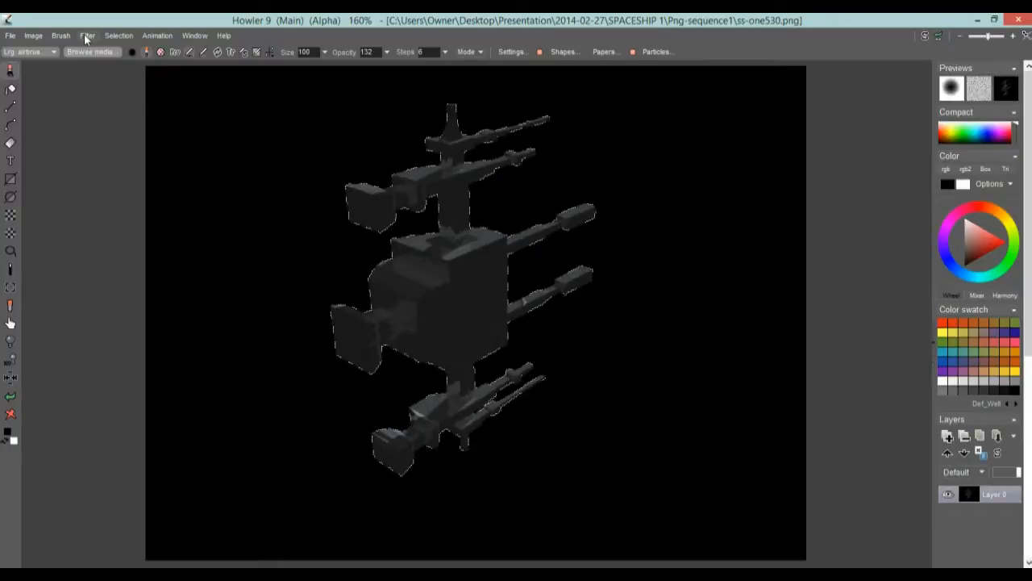
Step: Load ss-one537.png from the Png-sequence1 folder as a brush
left_click(62, 38)
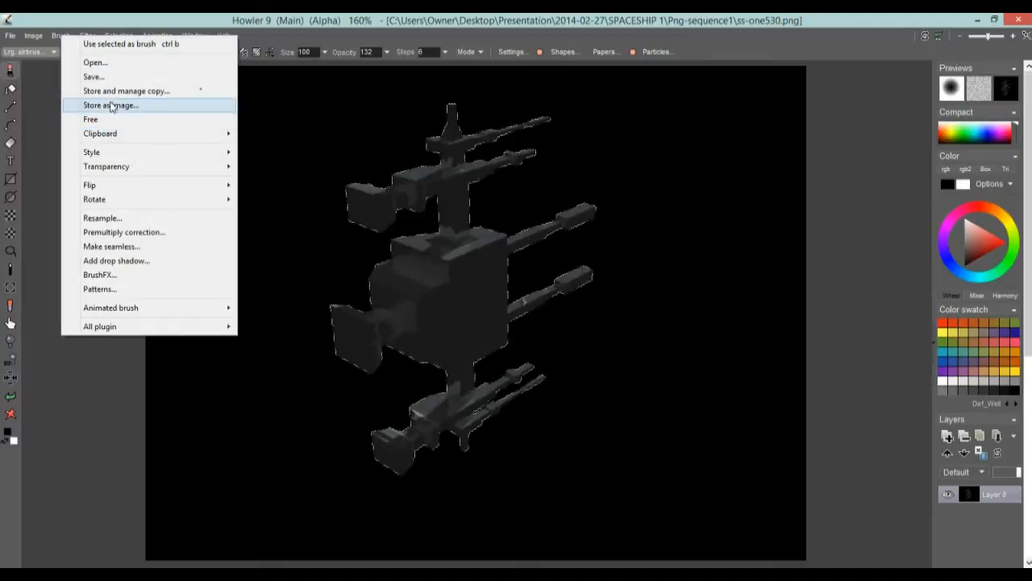
left_click(93, 63)
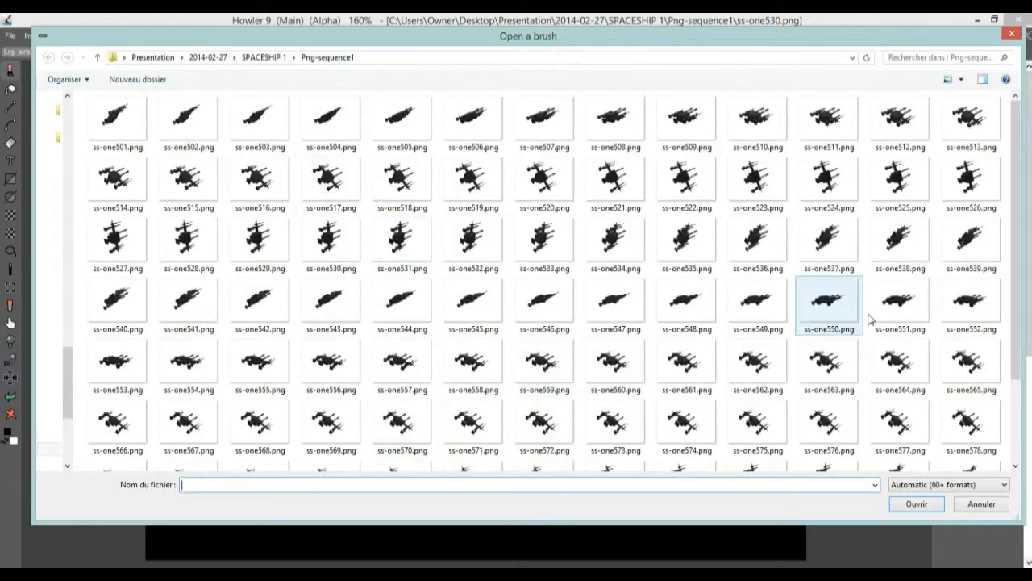
left_click(834, 234)
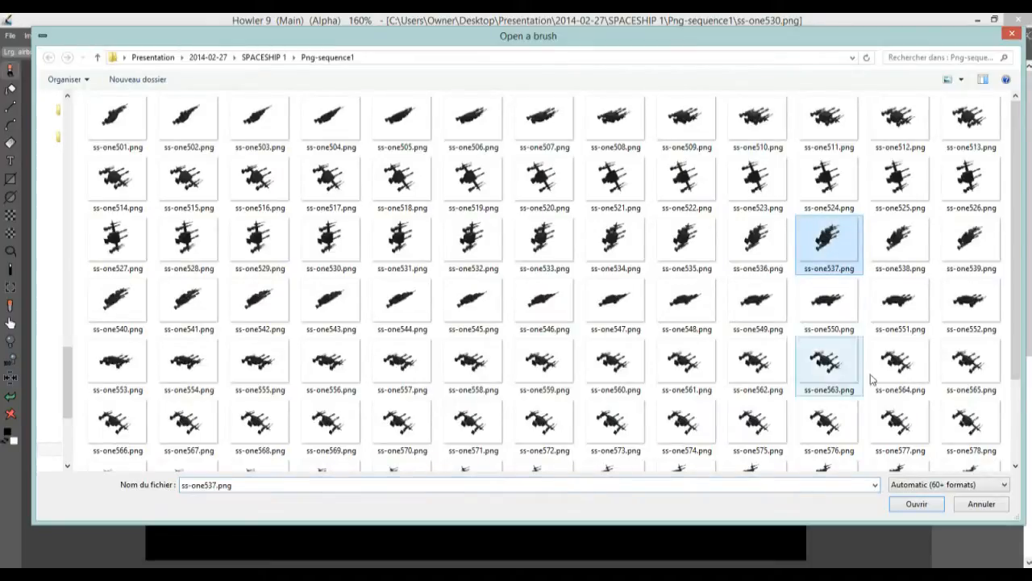
left_click(919, 504)
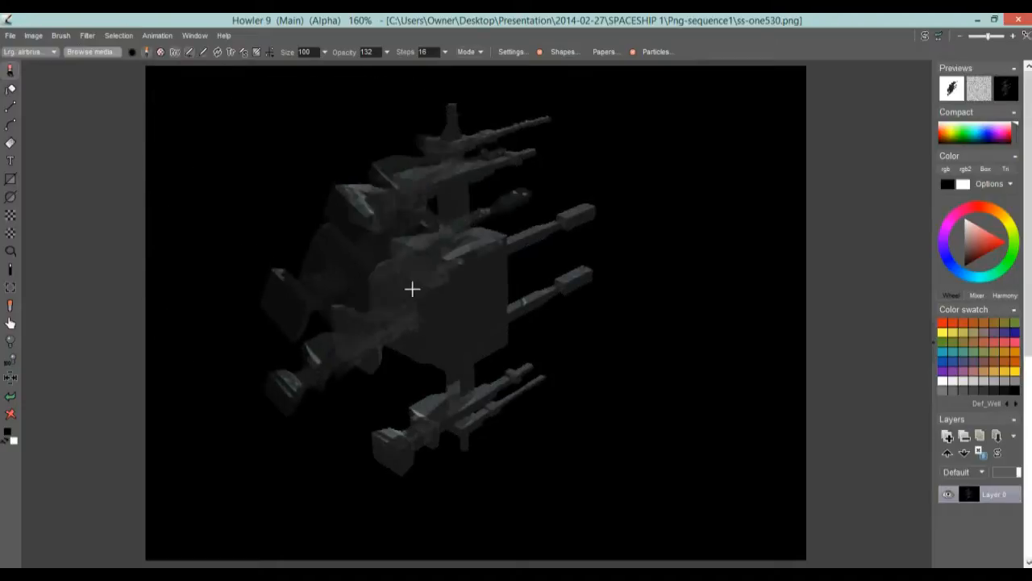
Step: Clear the canvas to white and clear the alpha selection
left_click(11, 415)
left_click(125, 35)
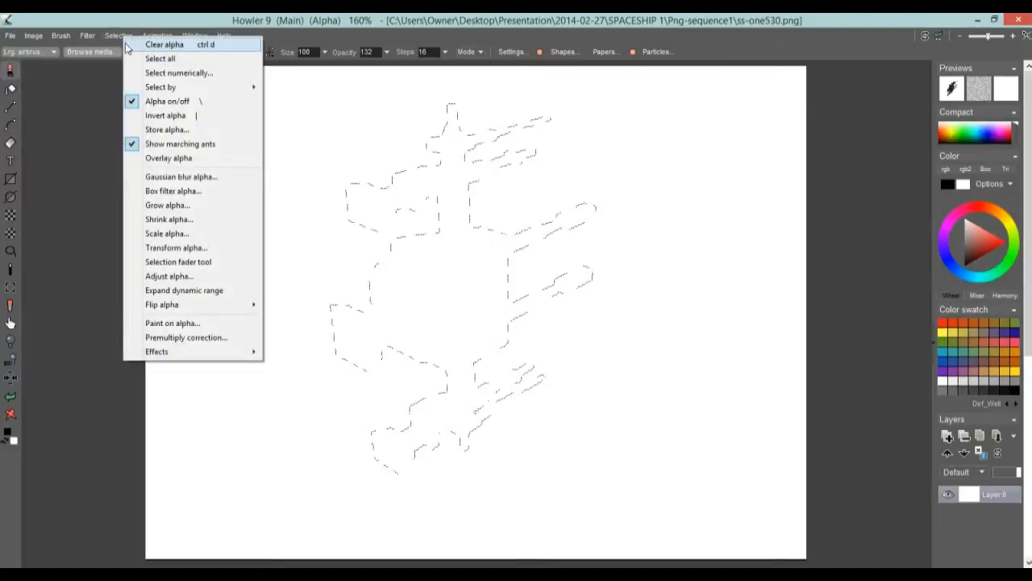
left_click(141, 42)
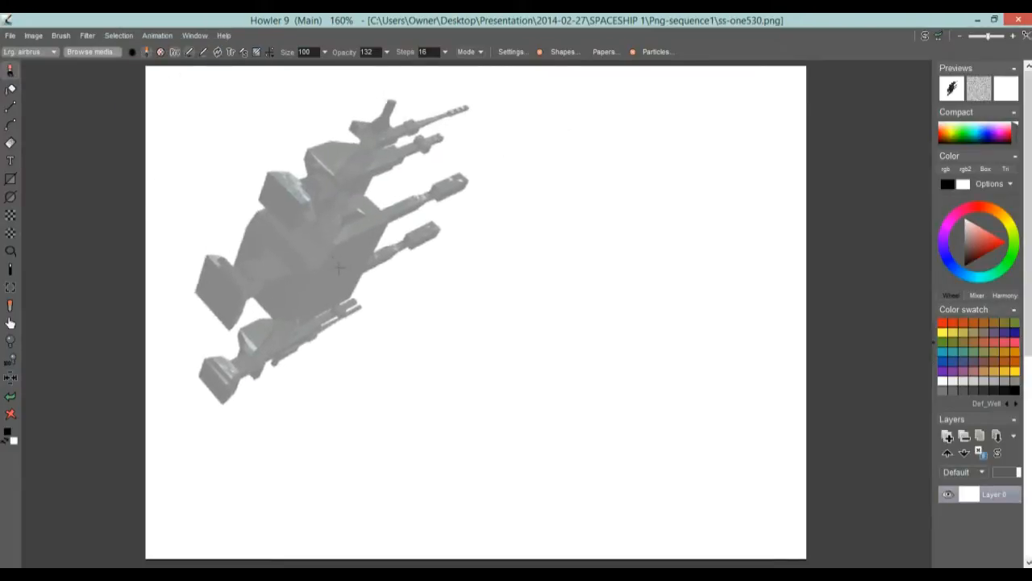
Step: Set the brush opacity to 255
left_click(388, 52)
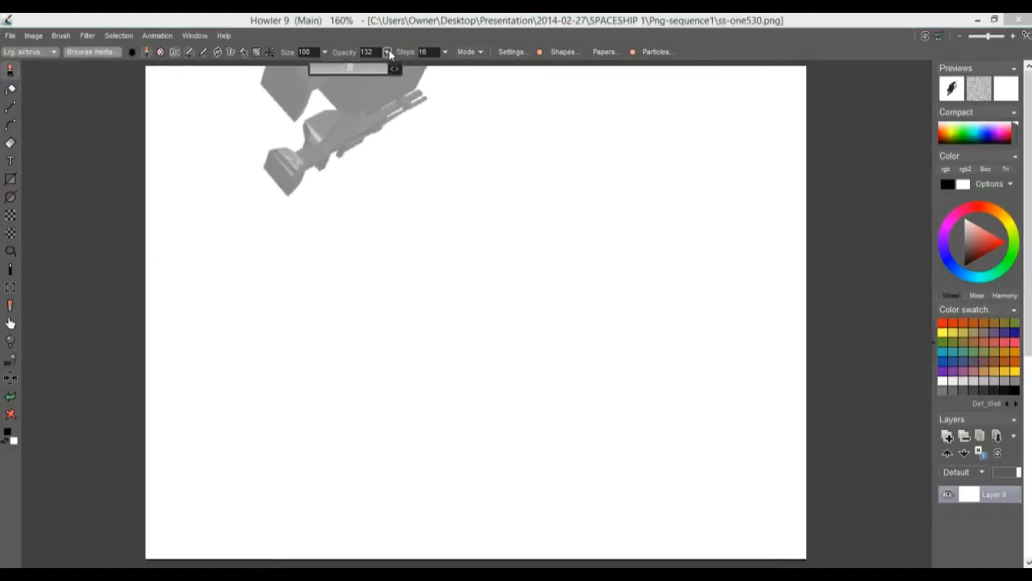
left_click_drag(357, 70, 405, 73)
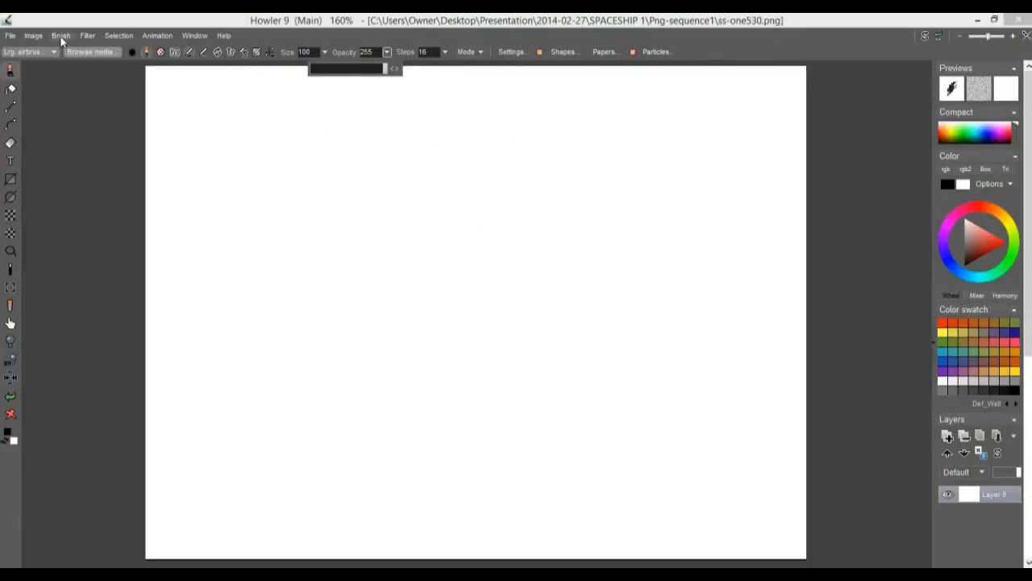
Step: Store a managed copy of the spaceship brush in the brush buffer and set its rotation to 55
left_click(74, 51)
left_click(97, 93)
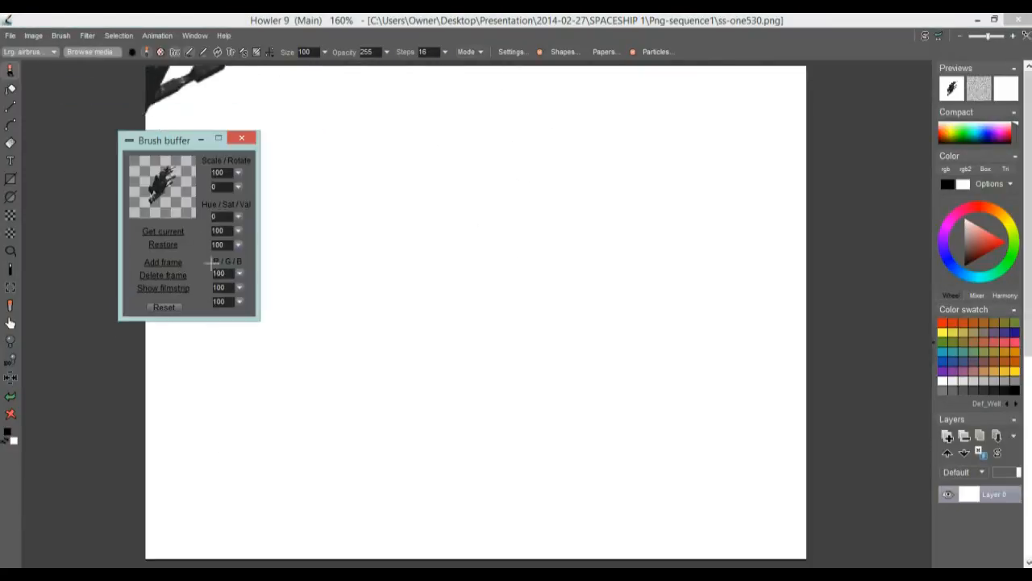
left_click_drag(159, 144, 114, 137)
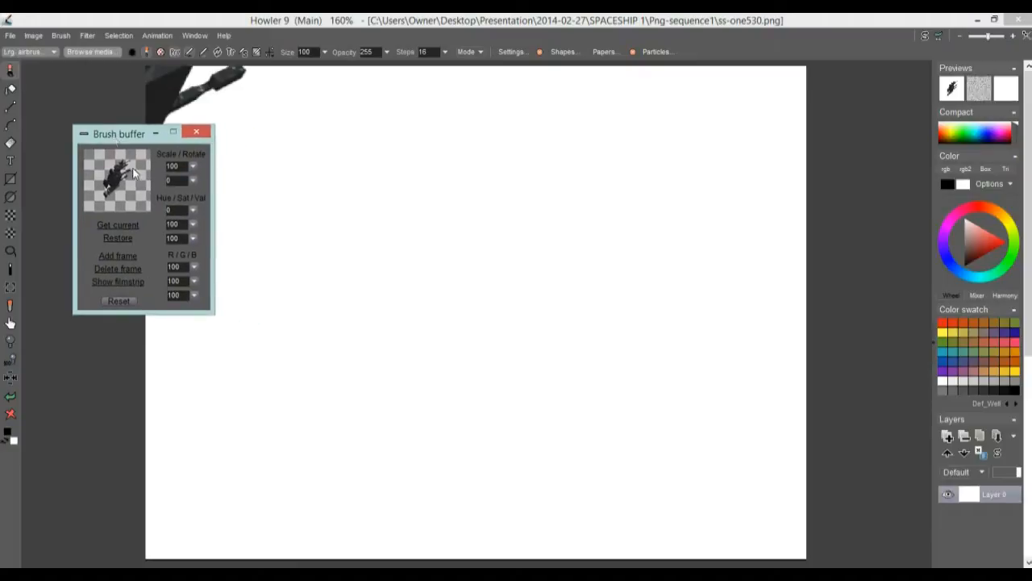
left_click(193, 180)
mouse_move(158, 195)
left_mouse_down()
mouse_move(142, 199)
mouse_move(167, 200)
left_mouse_up()
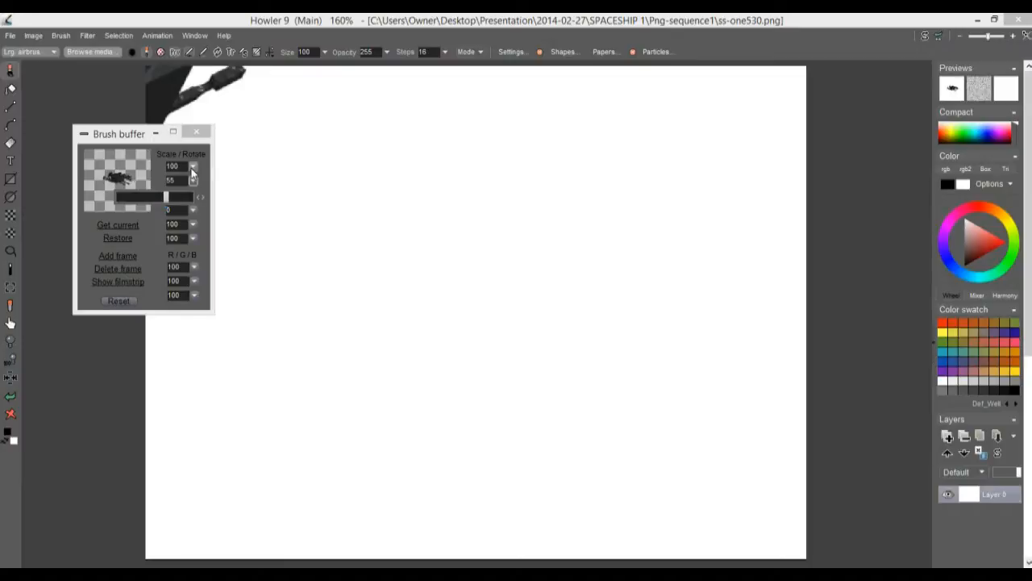
Step: Set the brush buffer scale to 131 and stamp the spaceship brush repeatedly across the canvas
left_click(194, 168)
left_click(193, 167)
left_click(166, 182)
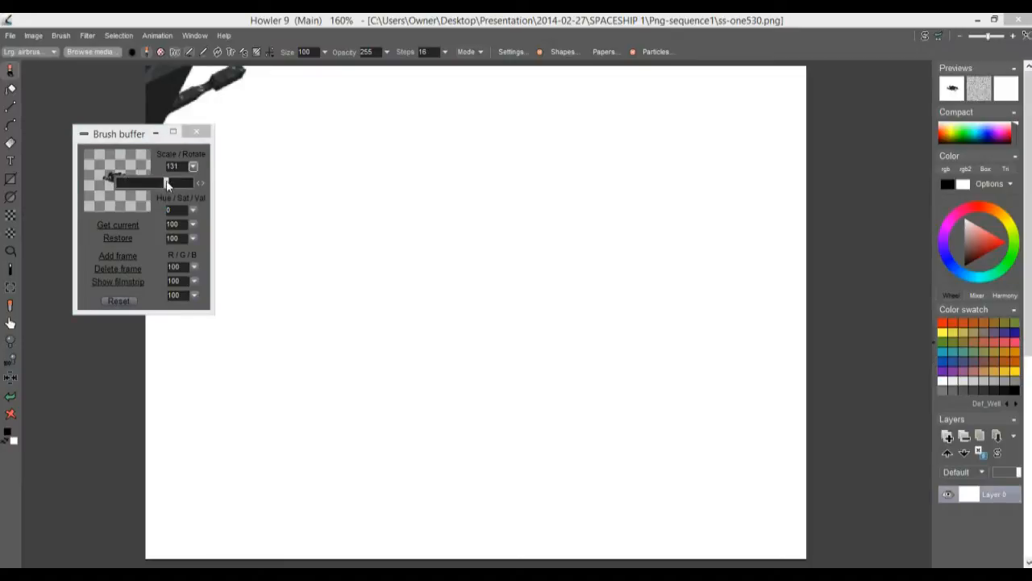
left_click(456, 321)
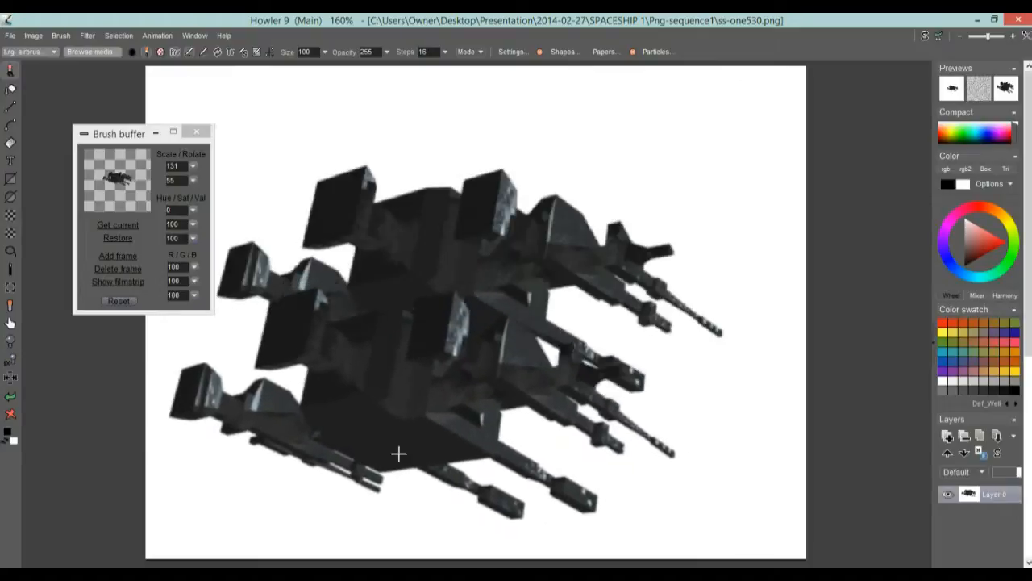
mouse_move(404, 430)
left_mouse_down()
mouse_move(415, 233)
mouse_move(573, 230)
mouse_move(656, 325)
mouse_move(382, 448)
mouse_move(615, 507)
mouse_move(339, 315)
mouse_move(634, 269)
mouse_move(502, 460)
mouse_move(509, 341)
mouse_move(481, 422)
mouse_move(290, 332)
mouse_move(165, 213)
left_mouse_up()
mouse_move(121, 133)
left_mouse_down()
mouse_move(117, 338)
mouse_move(100, 345)
left_mouse_up()
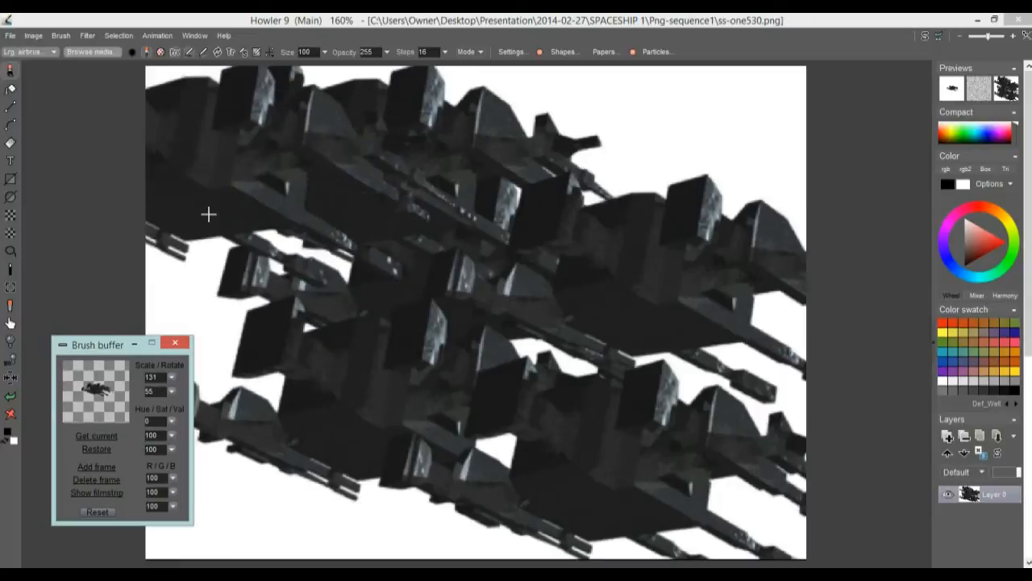
Step: Load ss-one501.png to ss-one520.png from the SPACESHIP 1\Png-sequence1 folder as an animation sequence
left_click(159, 35)
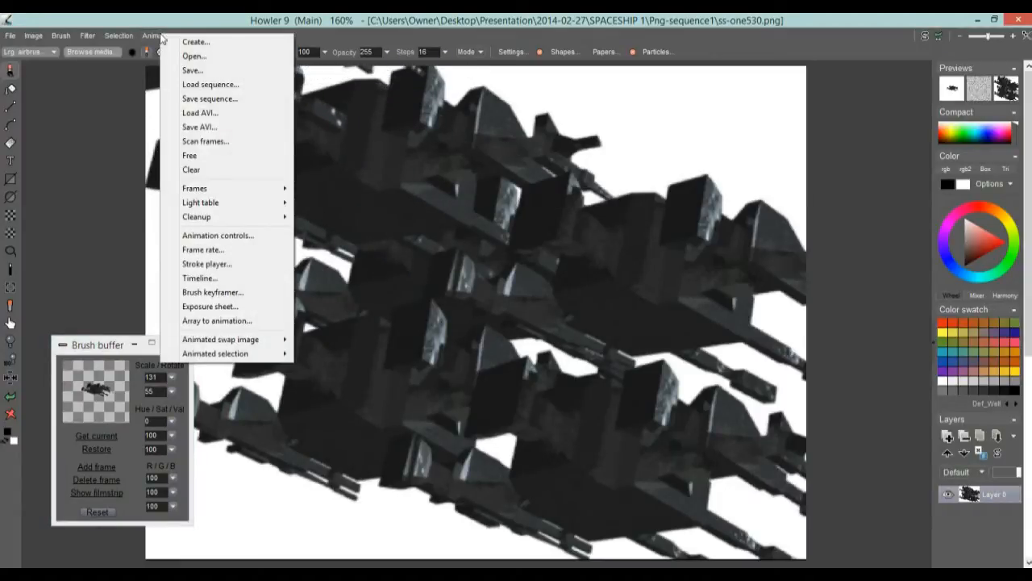
mouse_move(254, 217)
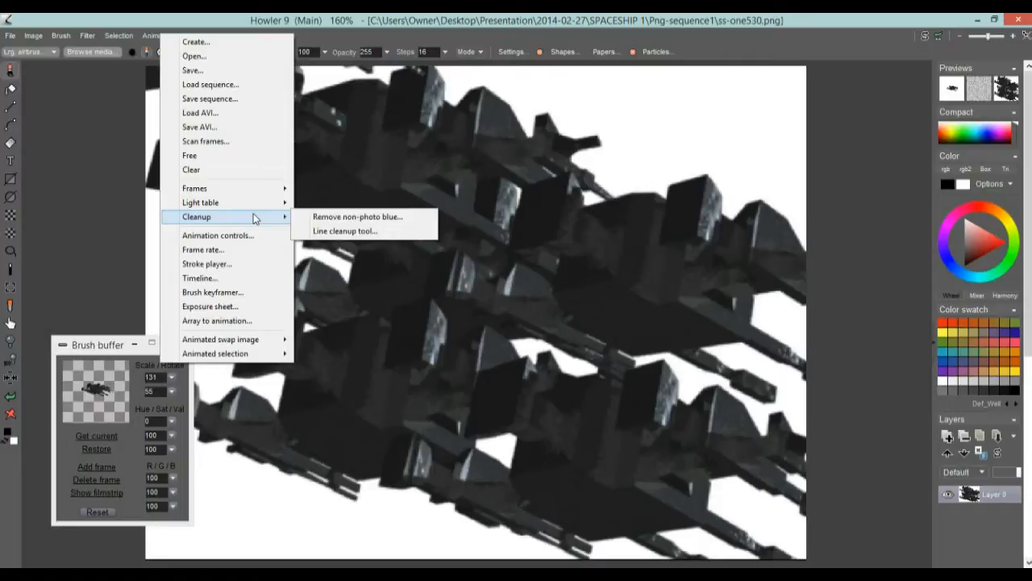
left_click(213, 86)
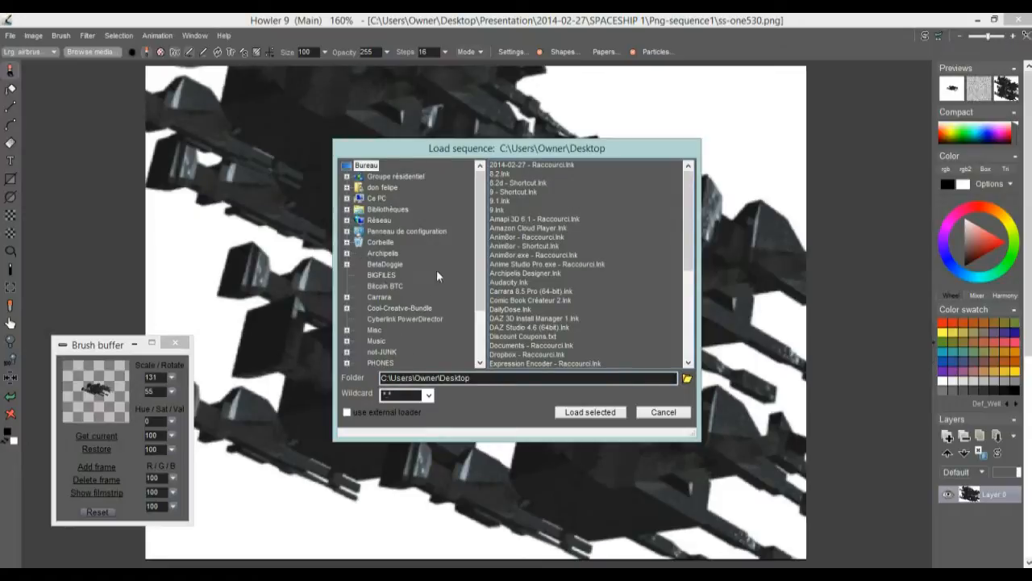
left_click_drag(478, 262, 488, 334)
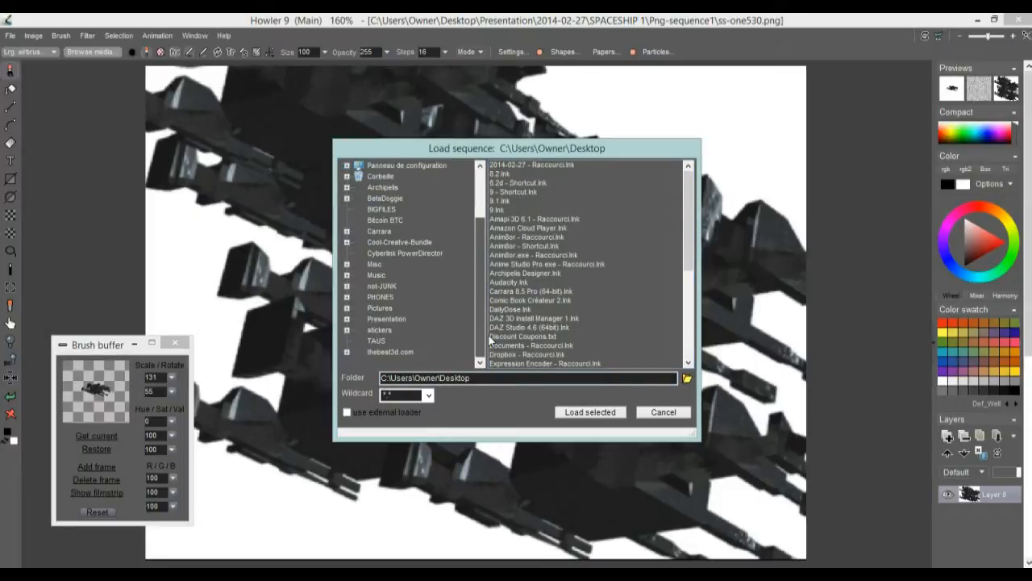
left_click(394, 316)
left_click(399, 251)
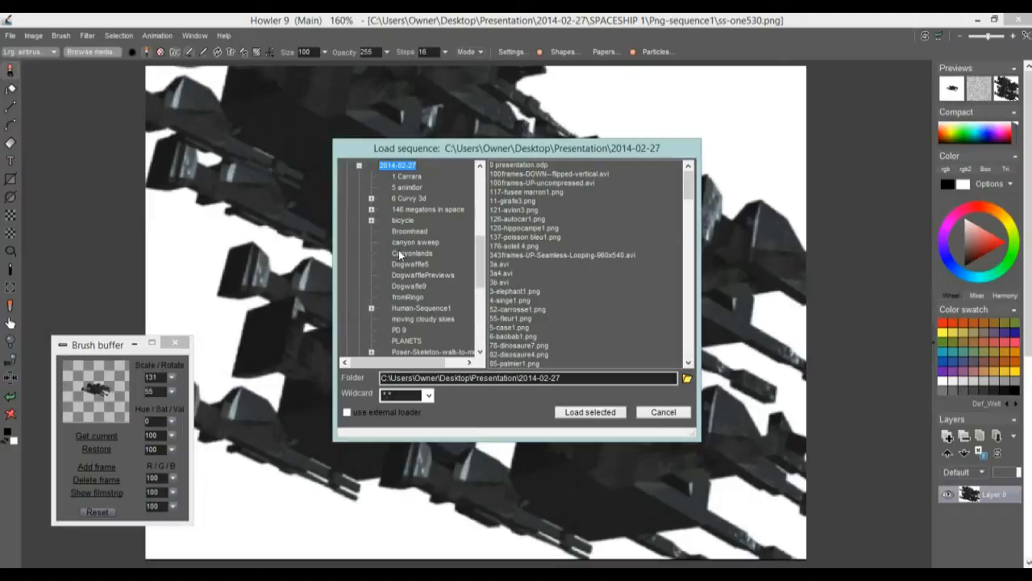
scroll(479, 308, "down", 4)
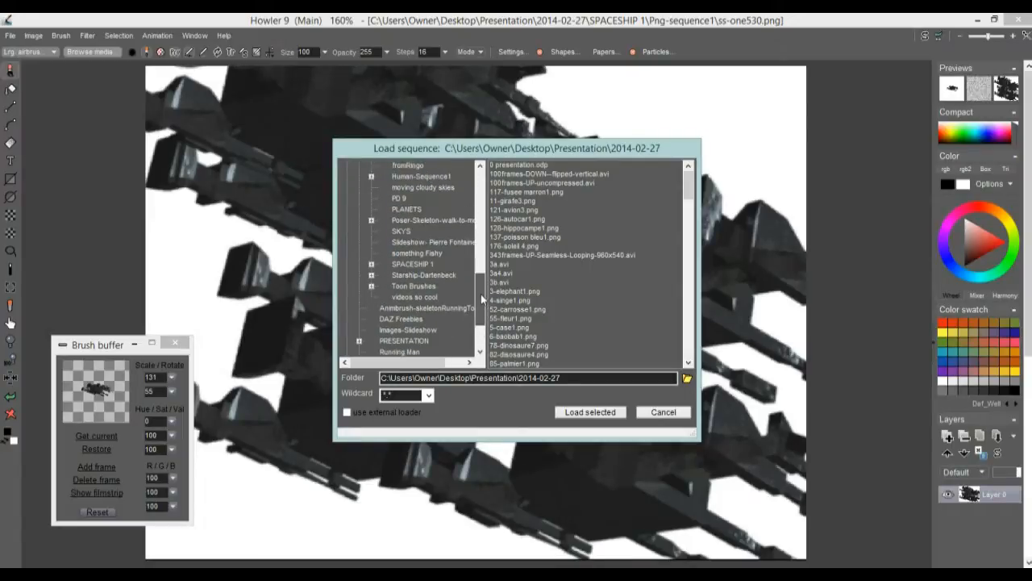
left_click(413, 264)
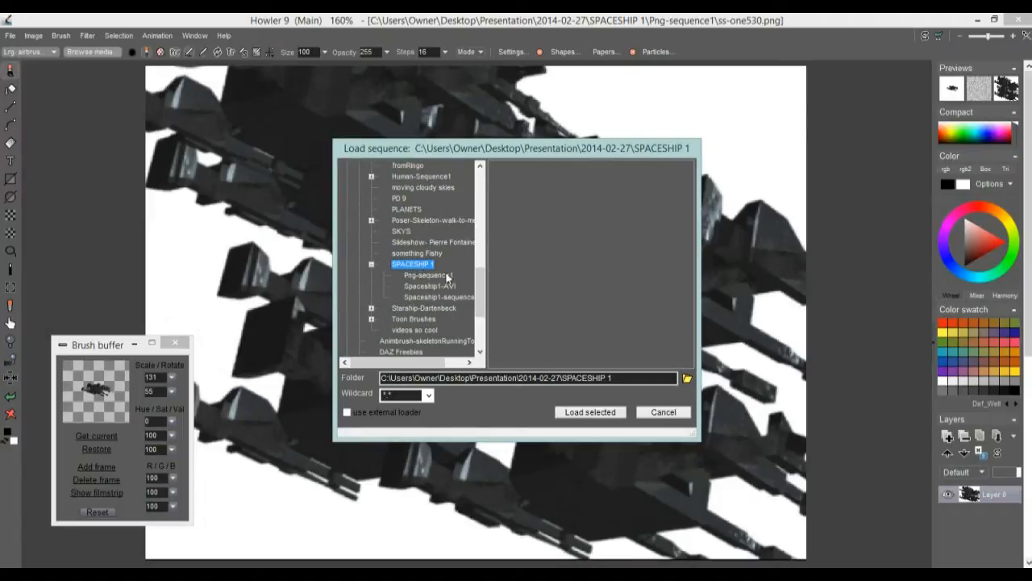
left_click(424, 276)
left_click_drag(518, 163, 530, 342)
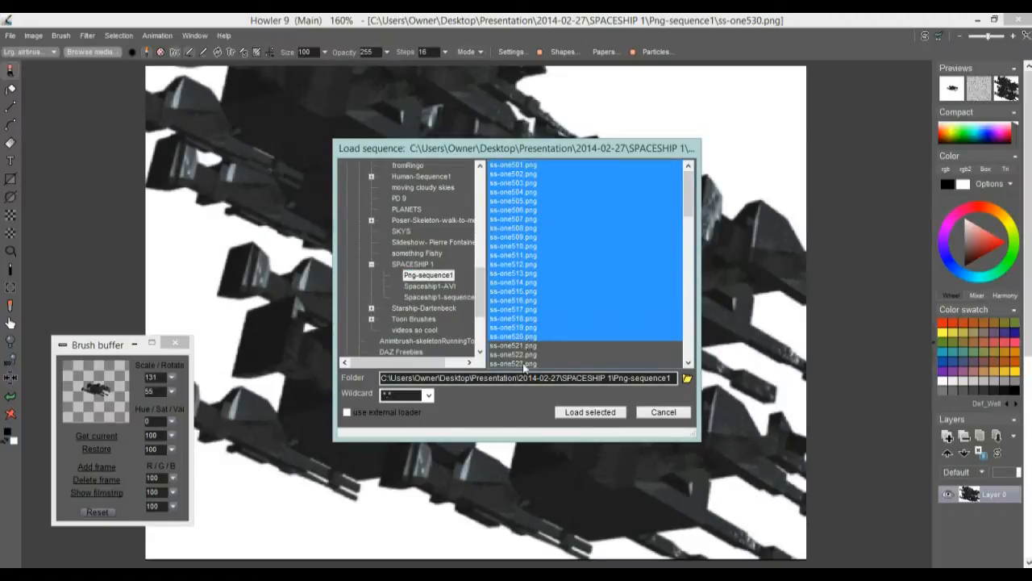
left_click(589, 412)
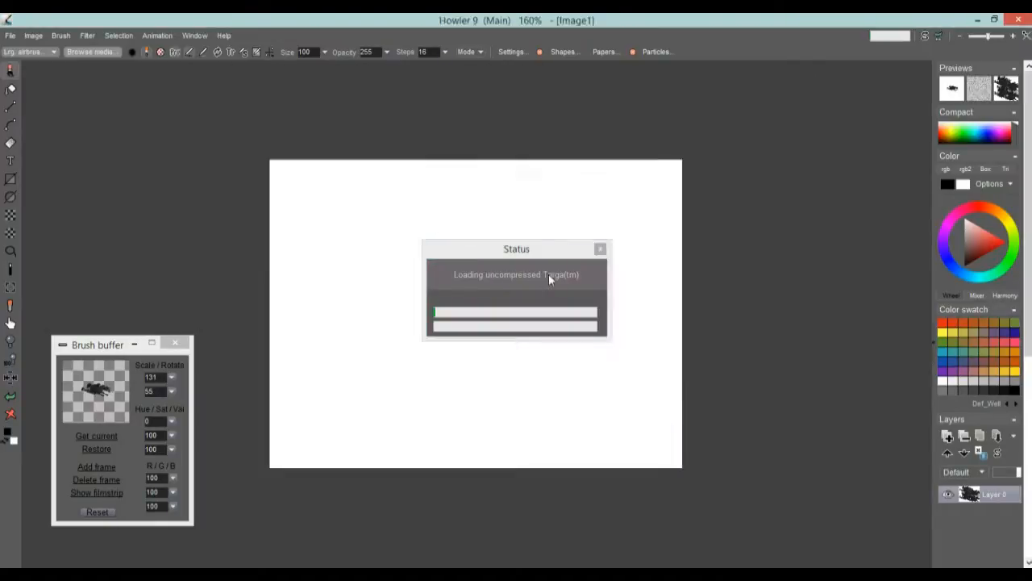
Step: Scrub through the loaded spaceship animation to frame 7, trying a selection of the whole frame and clearing it
left_click_drag(69, 71, 179, 72)
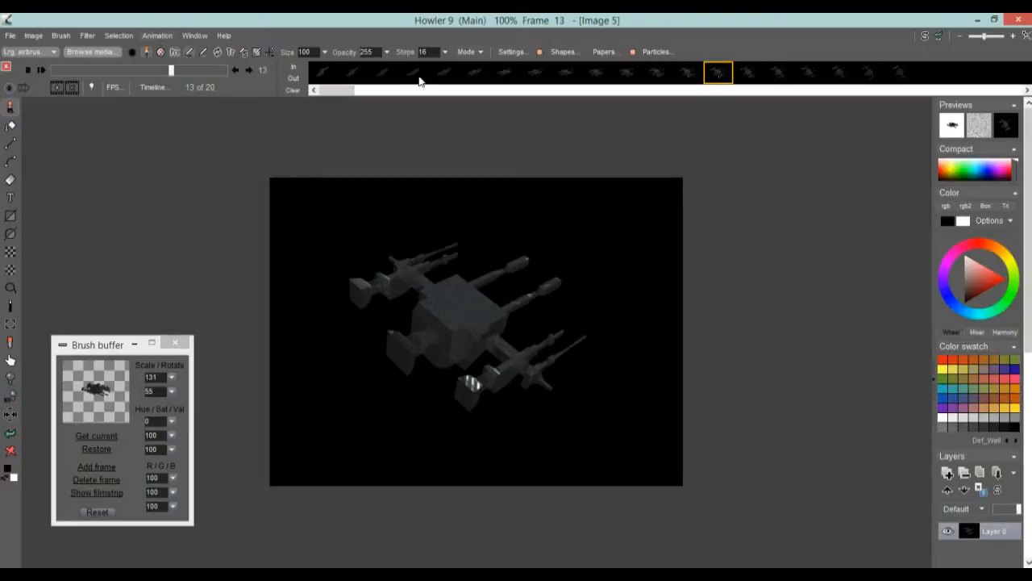
left_click_drag(76, 73, 180, 66)
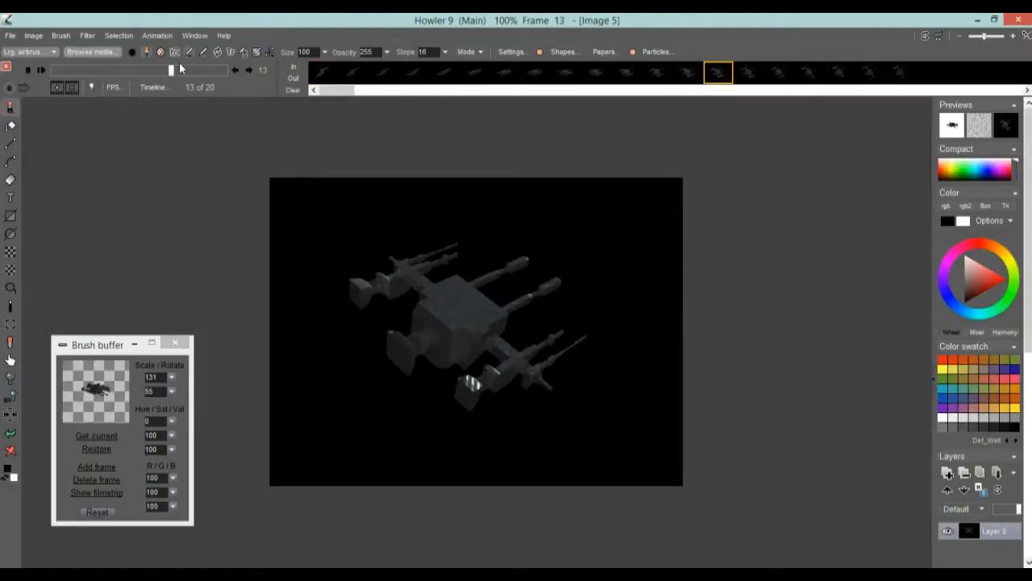
left_click(122, 38)
left_click(183, 99)
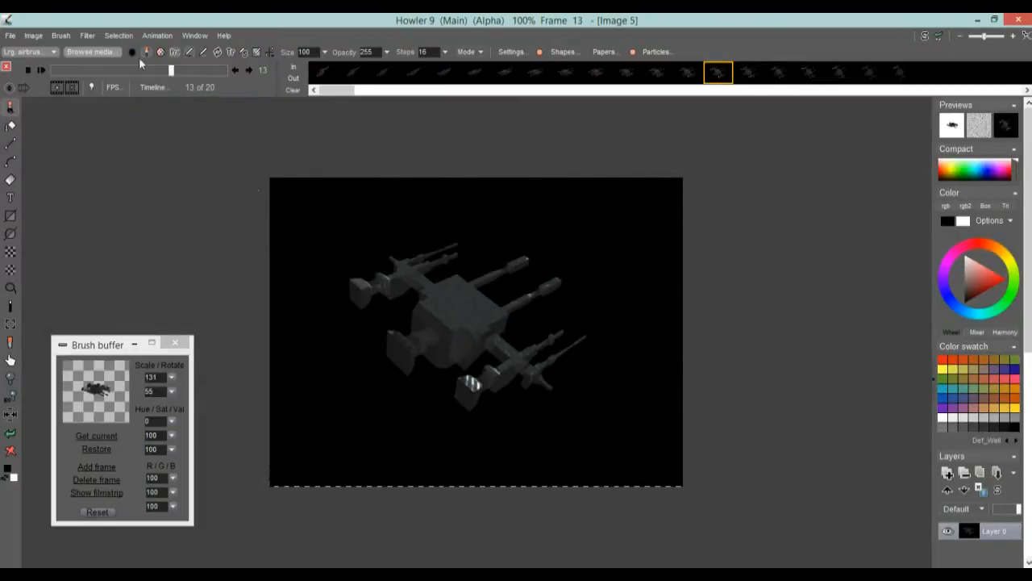
left_click_drag(175, 72, 115, 71)
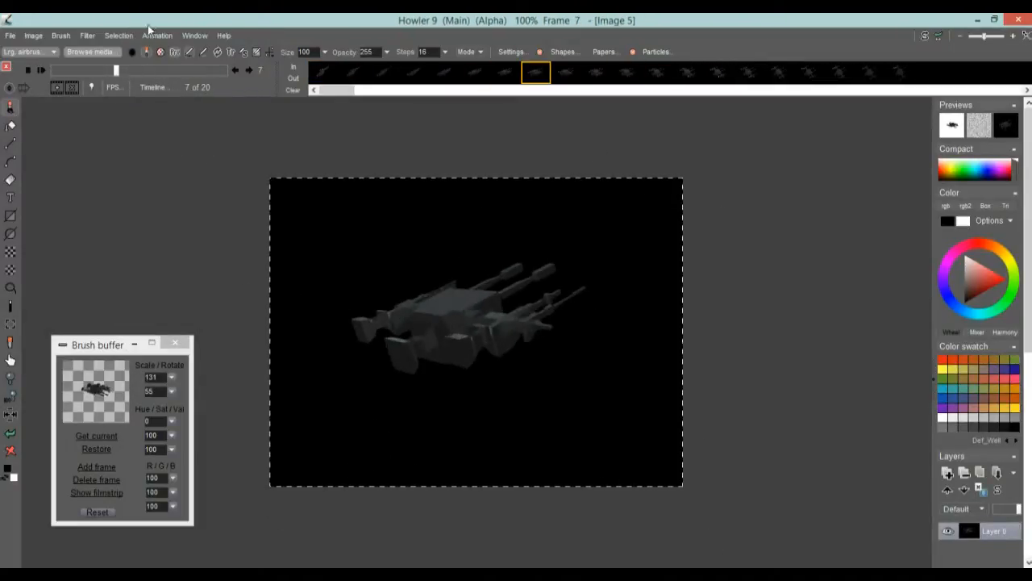
left_click(118, 36)
left_click(144, 40)
left_click_drag(299, 218, 428, 339)
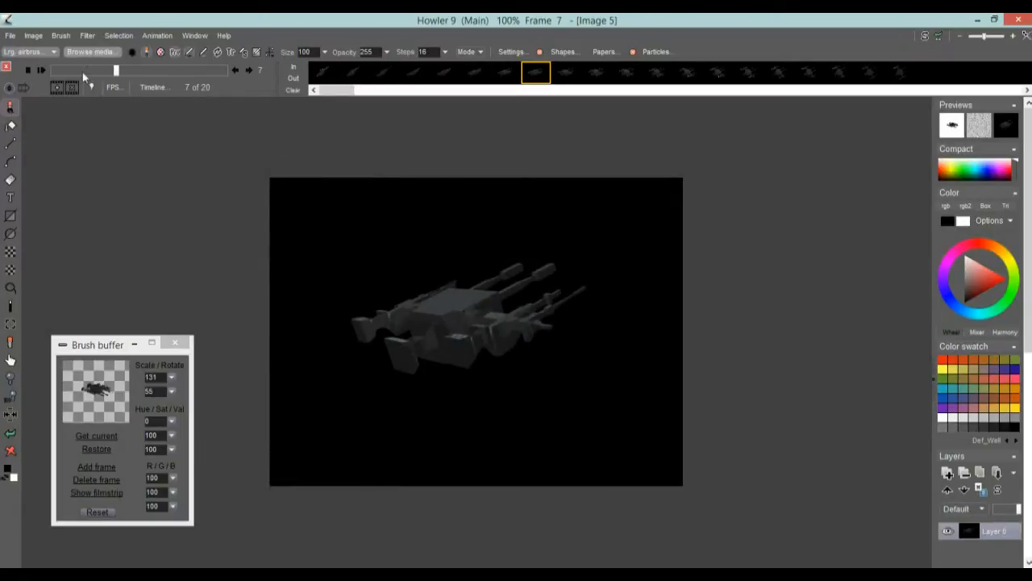
Step: Load ss-one501.png from the Png-sequence1 folder as the brush
left_click_drag(97, 344, 92, 170)
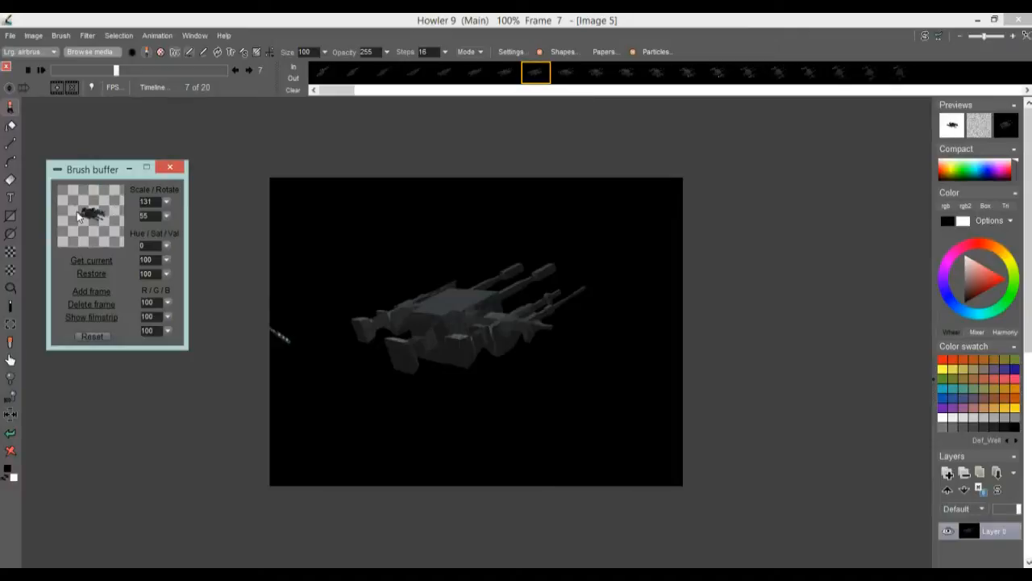
left_click_drag(81, 170, 113, 151)
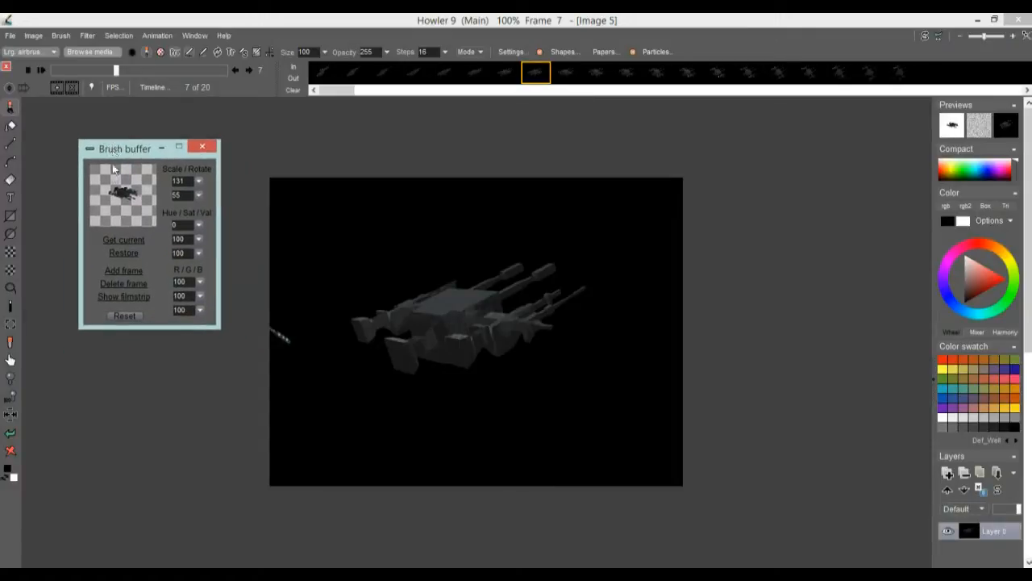
left_click(63, 35)
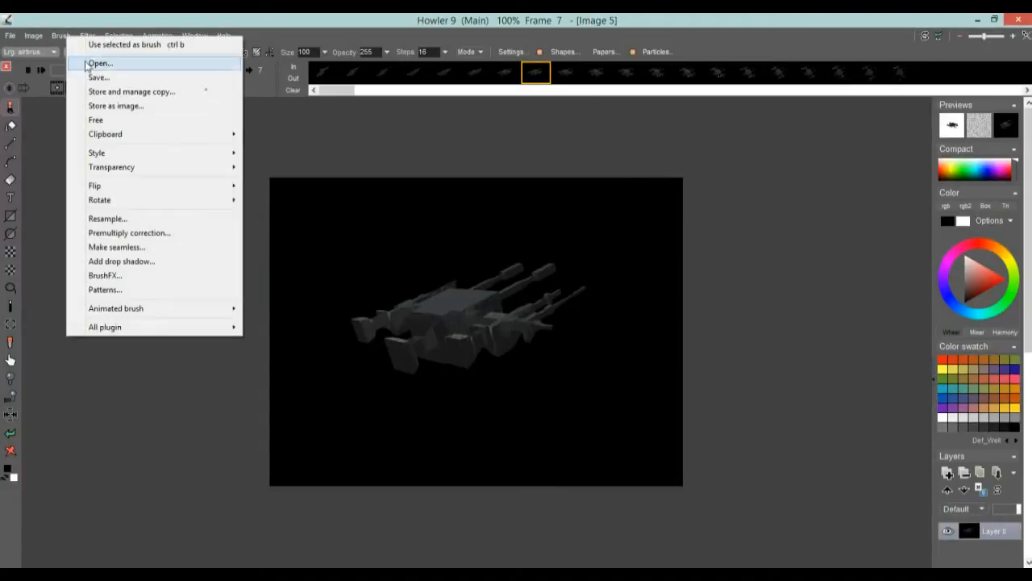
left_click(103, 70)
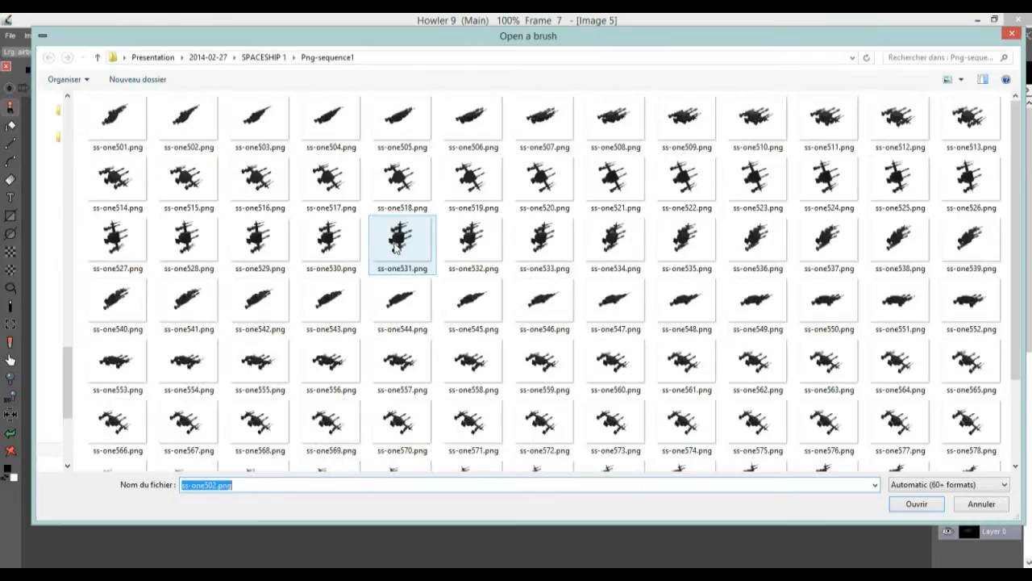
left_click(120, 114)
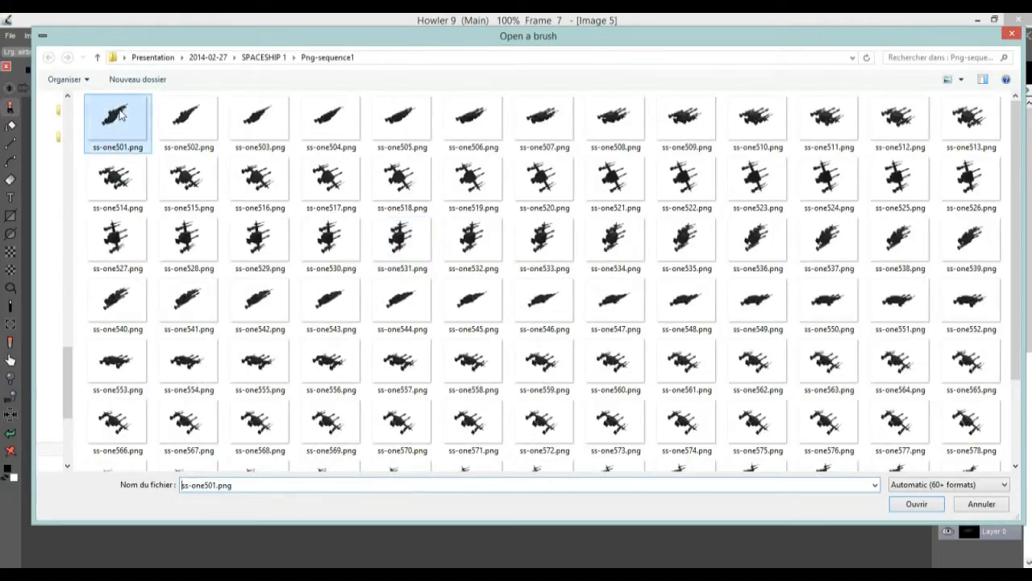
left_click(927, 505)
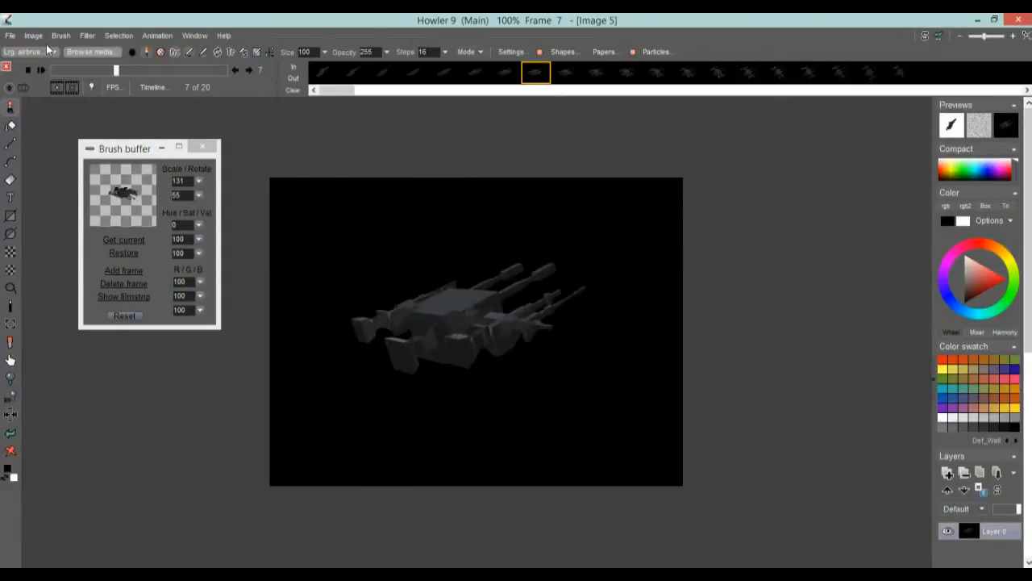
Step: Store a managed copy of the ss-one501 brush in a new brush buffer and close the old buffer
left_click(64, 34)
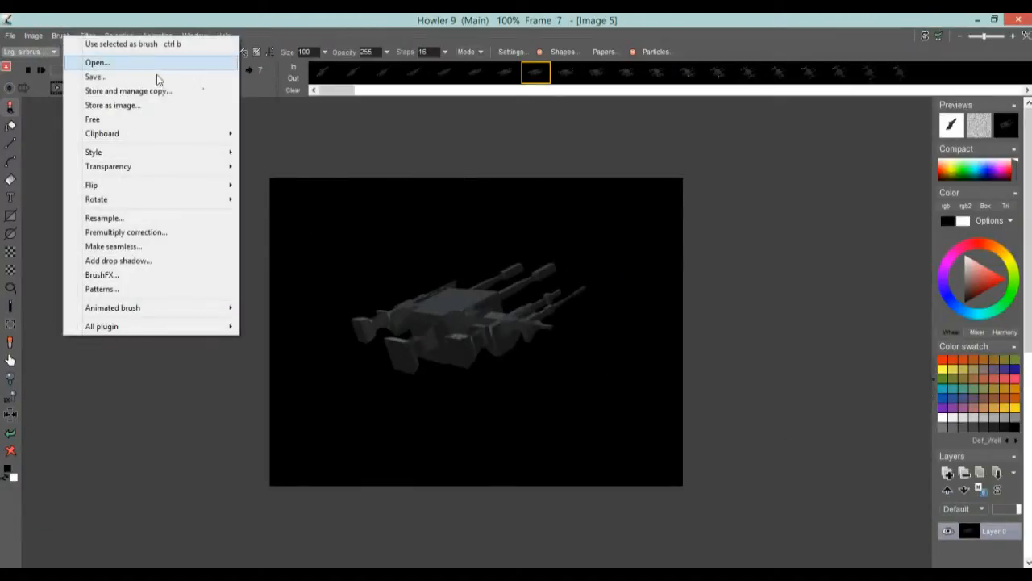
left_click(209, 92)
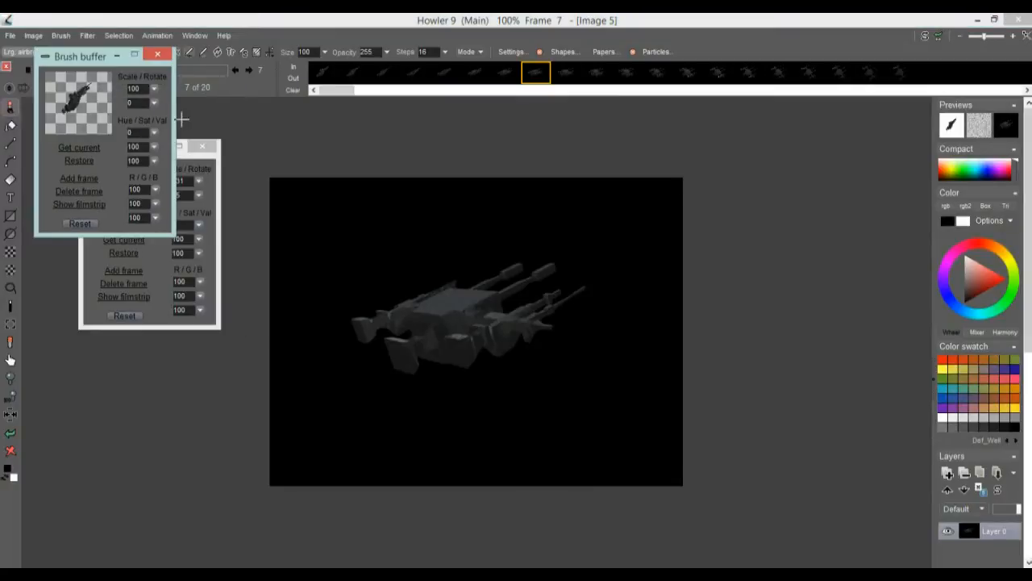
mouse_move(79, 66)
left_mouse_down()
mouse_move(303, 224)
mouse_move(104, 149)
mouse_move(96, 137)
left_mouse_up()
left_click(202, 146)
Step: Load ss-one502.png from the Png-sequence1 folder as the brush
left_click(60, 35)
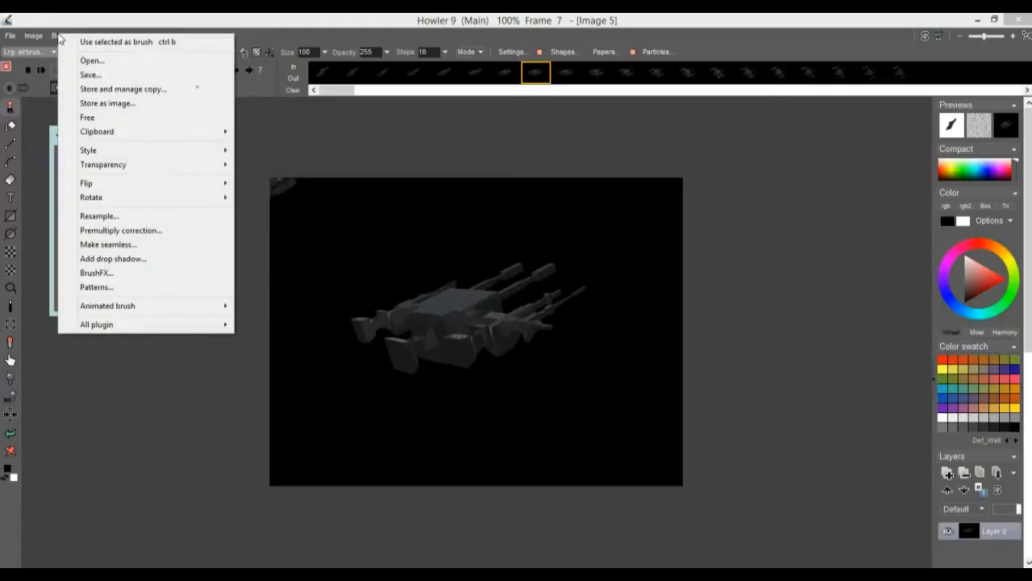
left_click(92, 61)
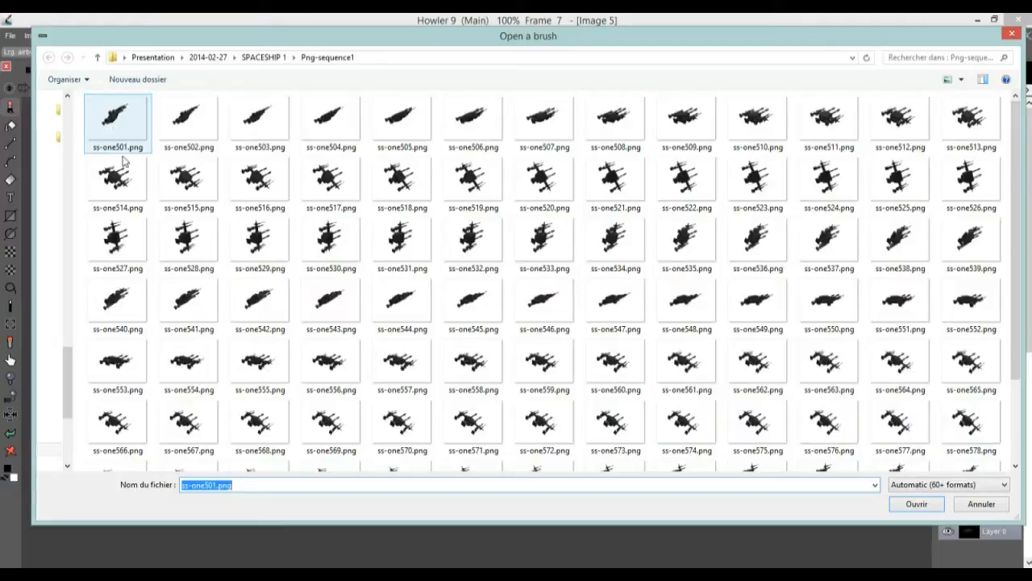
left_click(166, 117)
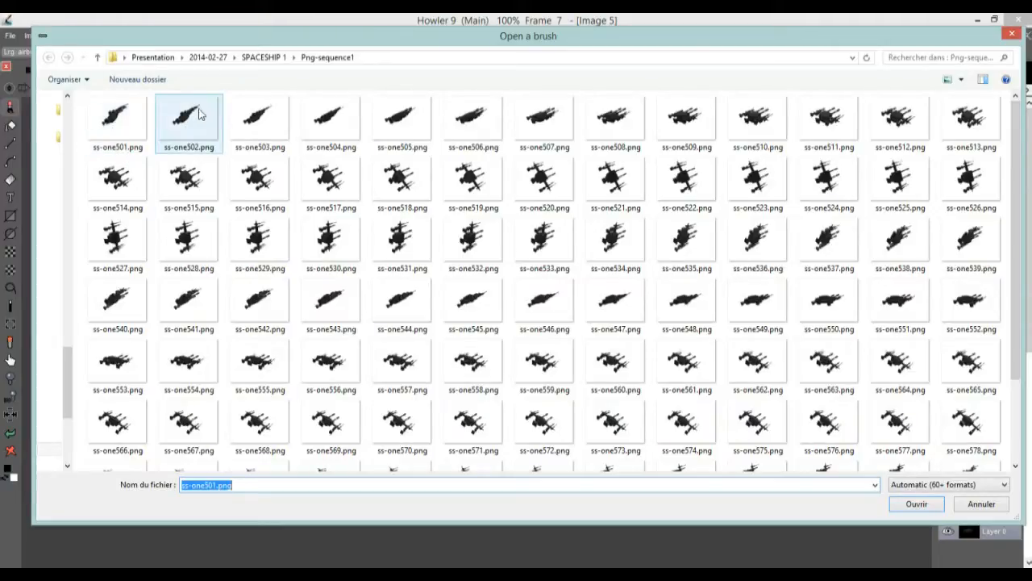
left_click(927, 504)
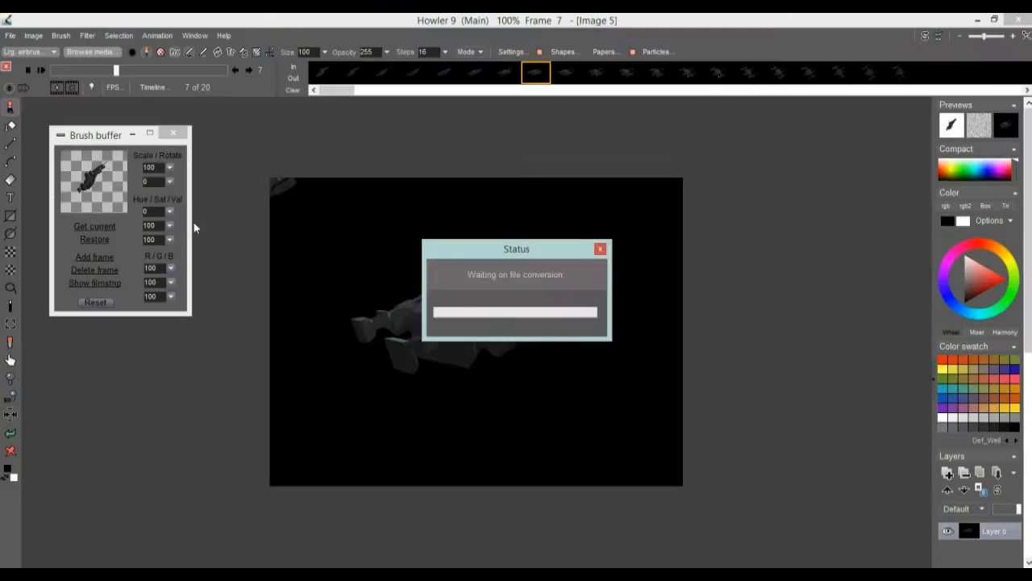
Step: Store a managed copy of the ss-one502 brush in a second brush buffer and place it beside the first
left_click(58, 35)
left_click(98, 94)
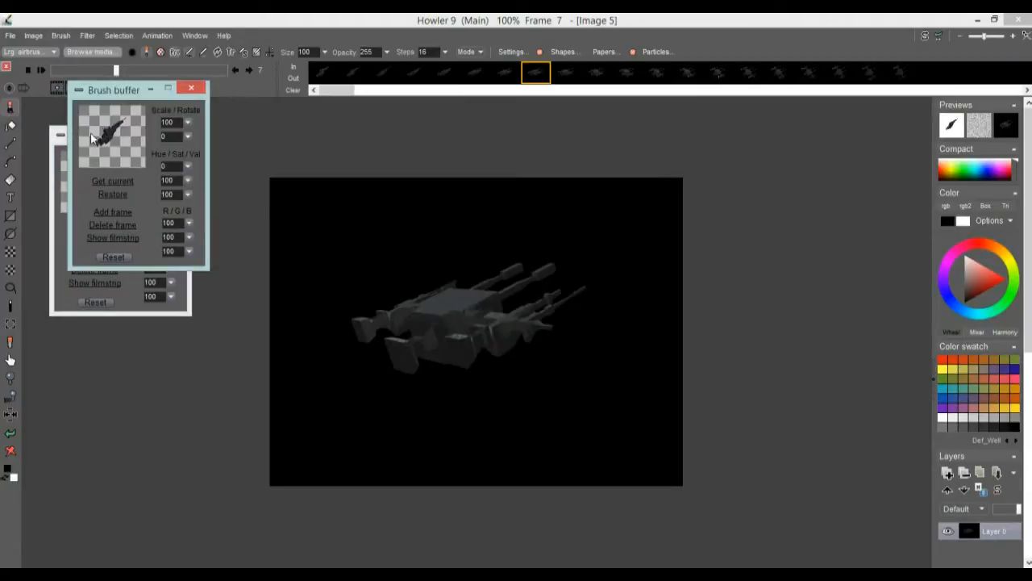
mouse_move(101, 101)
left_mouse_down()
mouse_move(289, 146)
mouse_move(233, 140)
left_mouse_up()
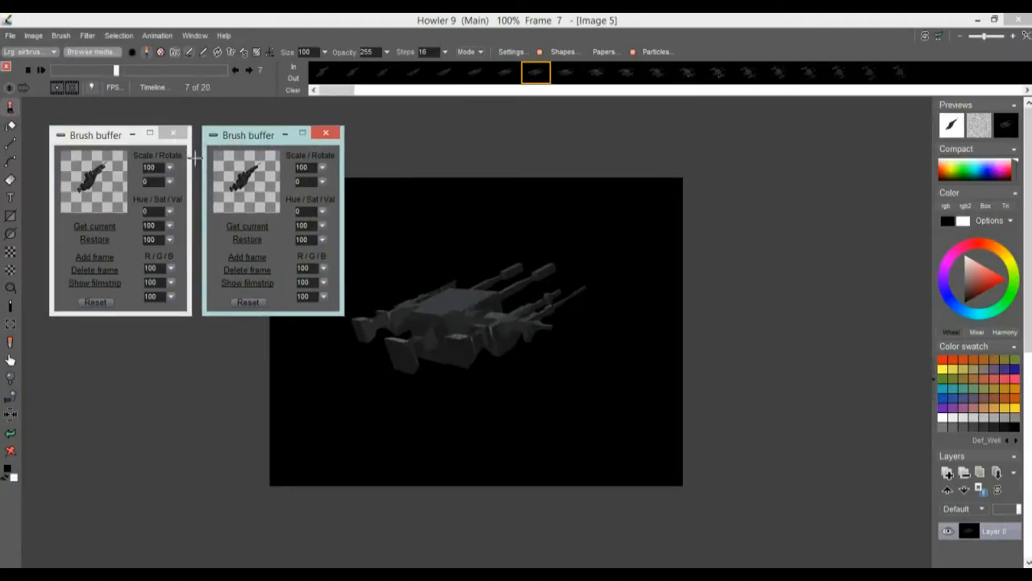
Step: Grab the ss-one502 brush from the second buffer and add it as a frame to the first buffer
left_click(89, 170)
left_click(252, 183)
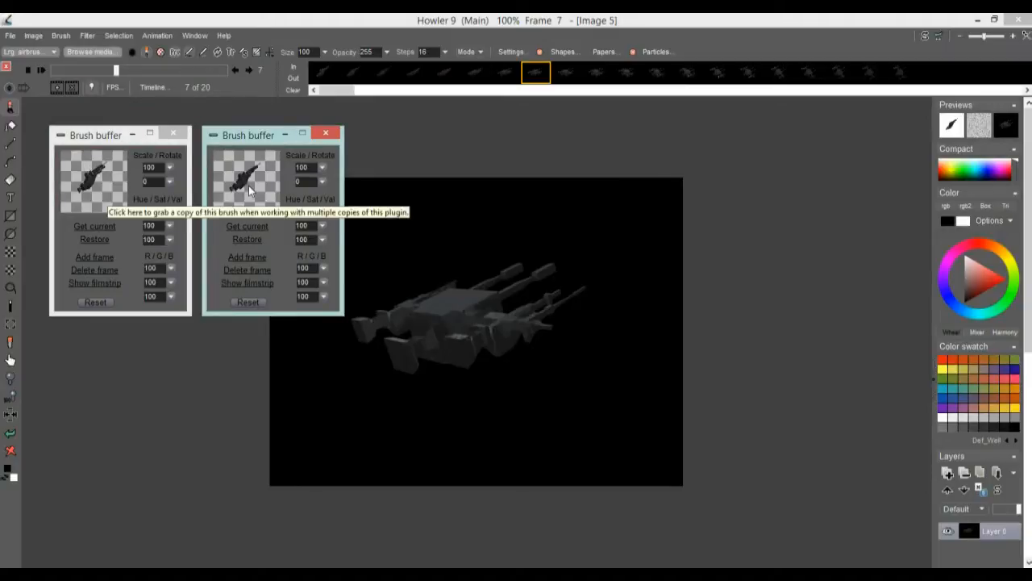
left_click(91, 259)
Step: Move the second brush buffer to the other side of the canvas and show the first buffer's filmstrip
left_click(248, 142)
left_click_drag(248, 143, 738, 152)
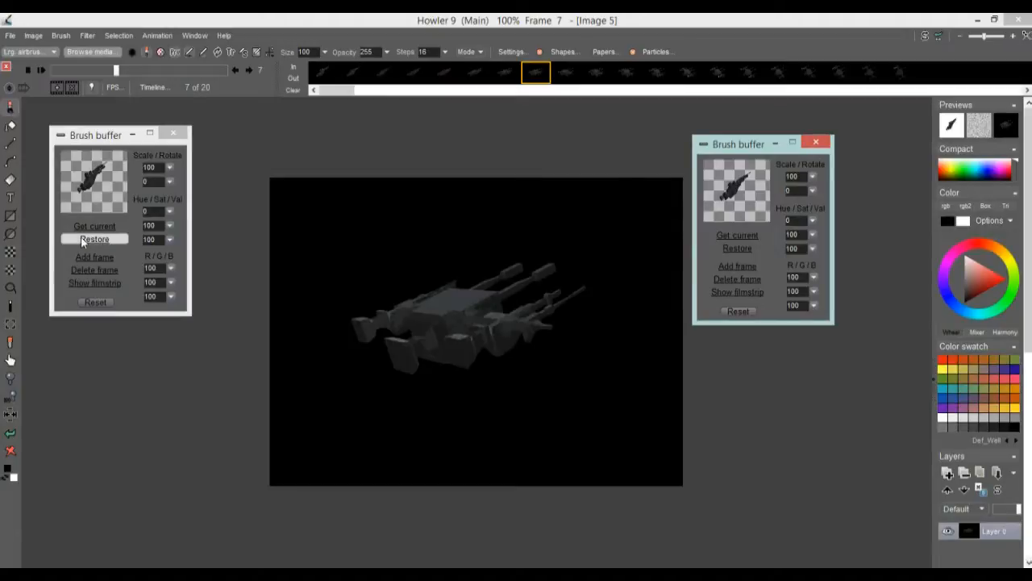
left_click(95, 283)
left_click(95, 283)
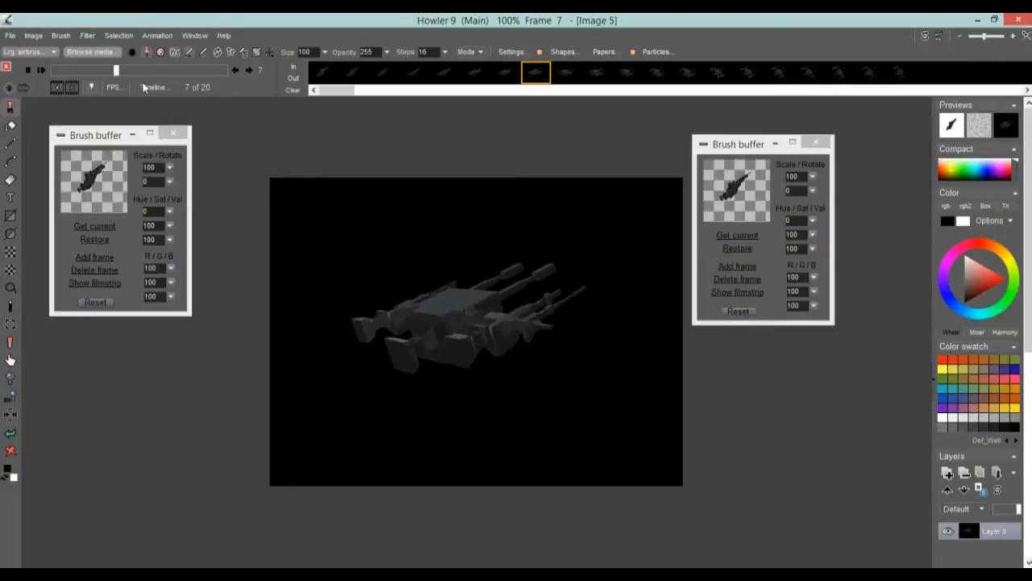
left_click(96, 284)
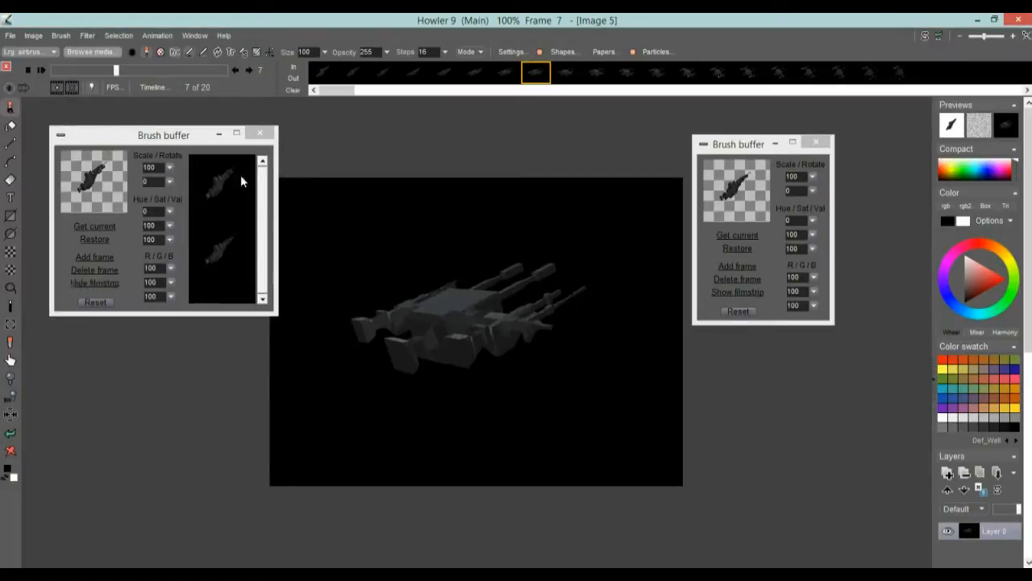
Step: Lengthen the first brush buffer's window, then load ss-one503.png as the brush and add it as a frame there
left_click_drag(222, 314, 229, 500)
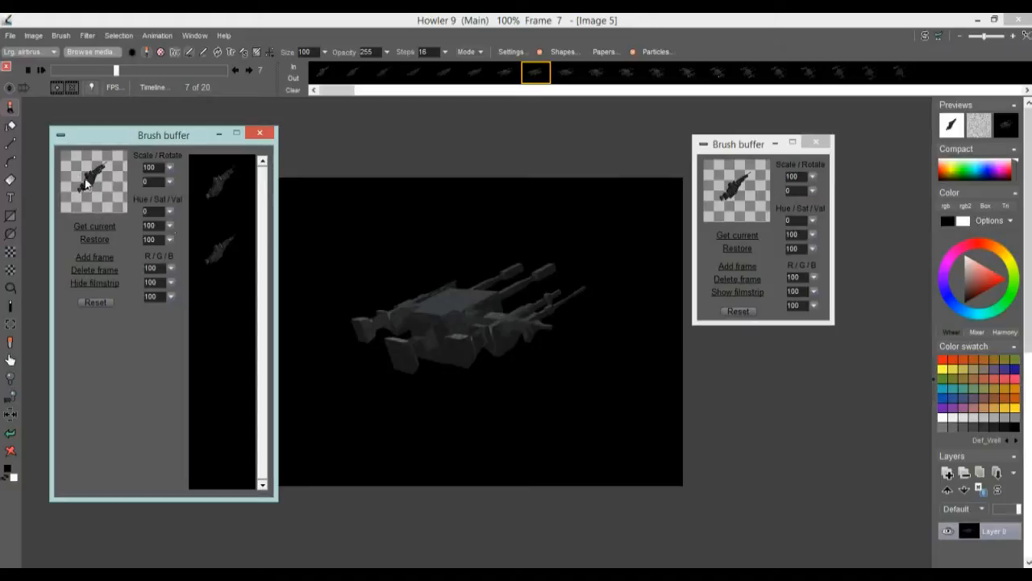
left_click(61, 35)
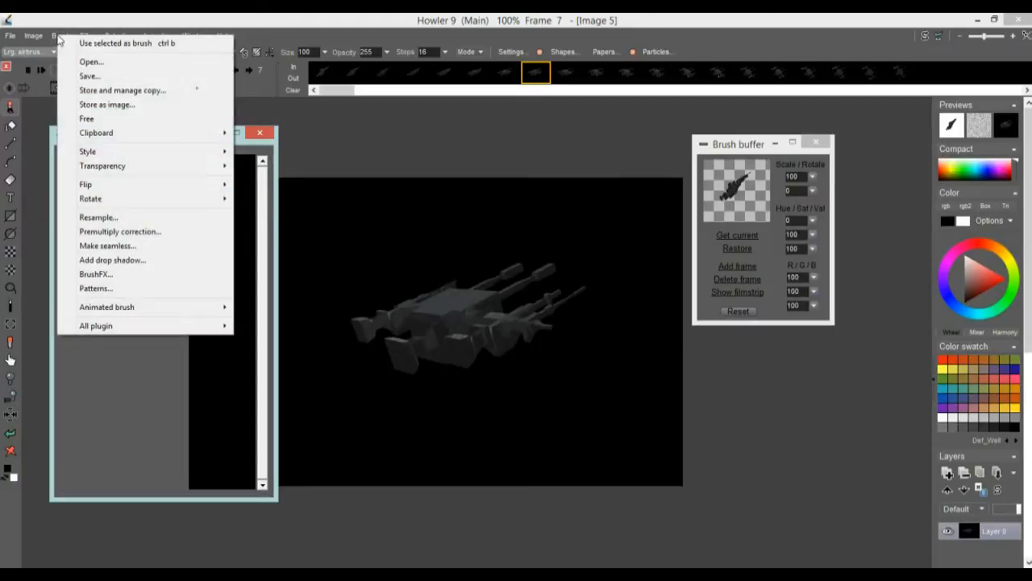
left_click(81, 60)
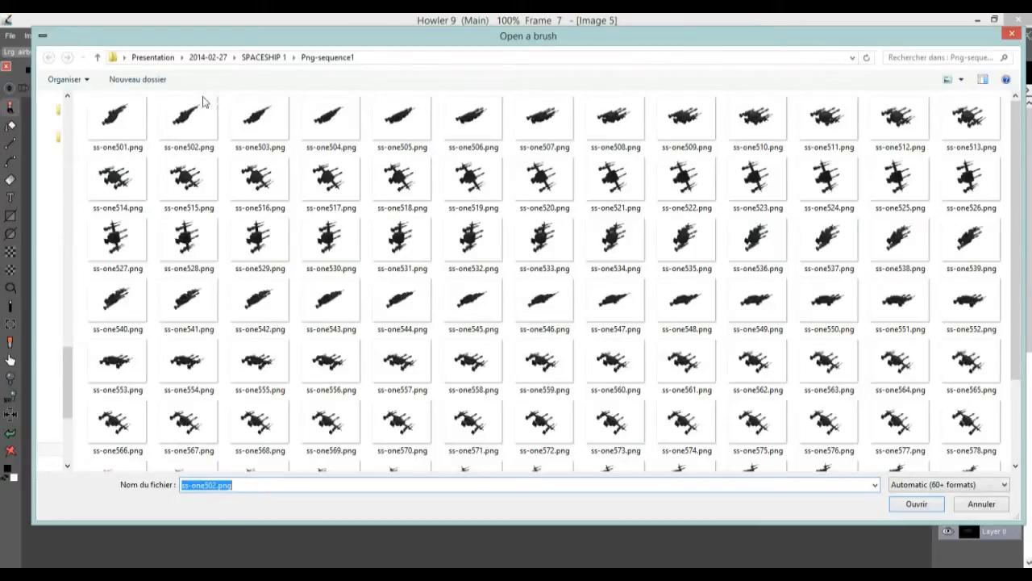
left_click(260, 121)
left_click(917, 504)
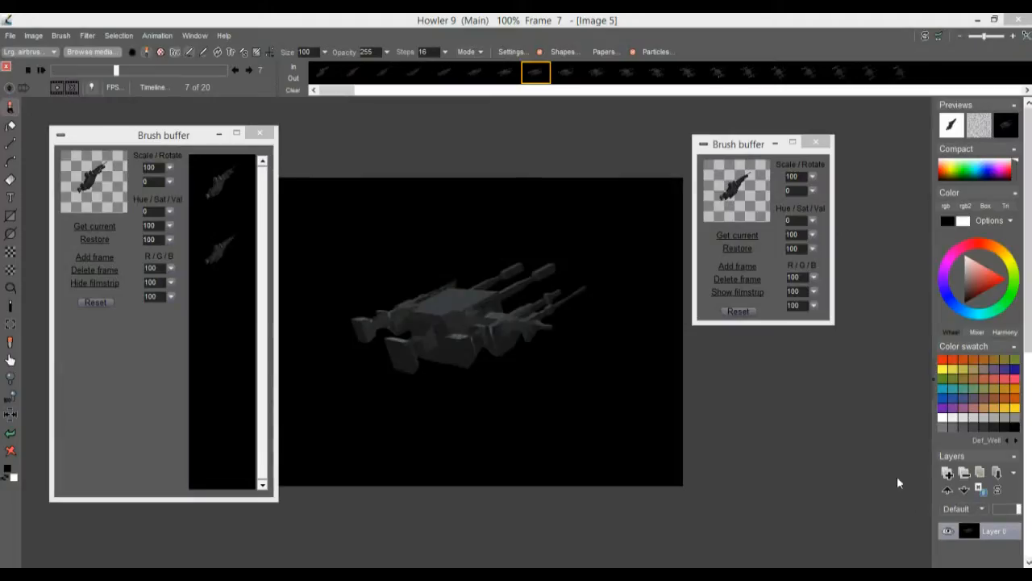
left_click(94, 257)
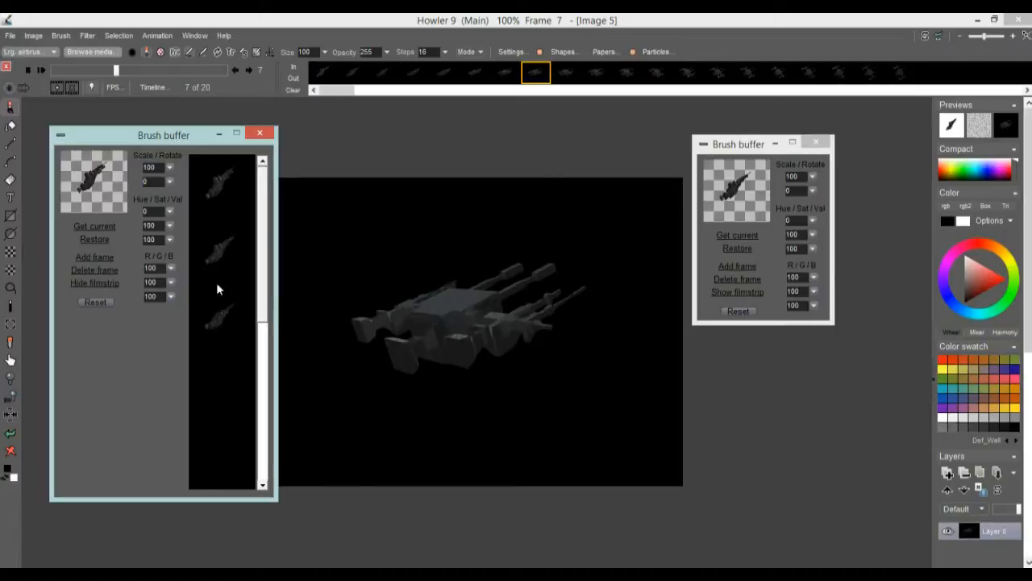
Step: Load ss-one524.png from the Png-sequence1 folder as the brush and add it as a frame to the first brush buffer
left_click(63, 37)
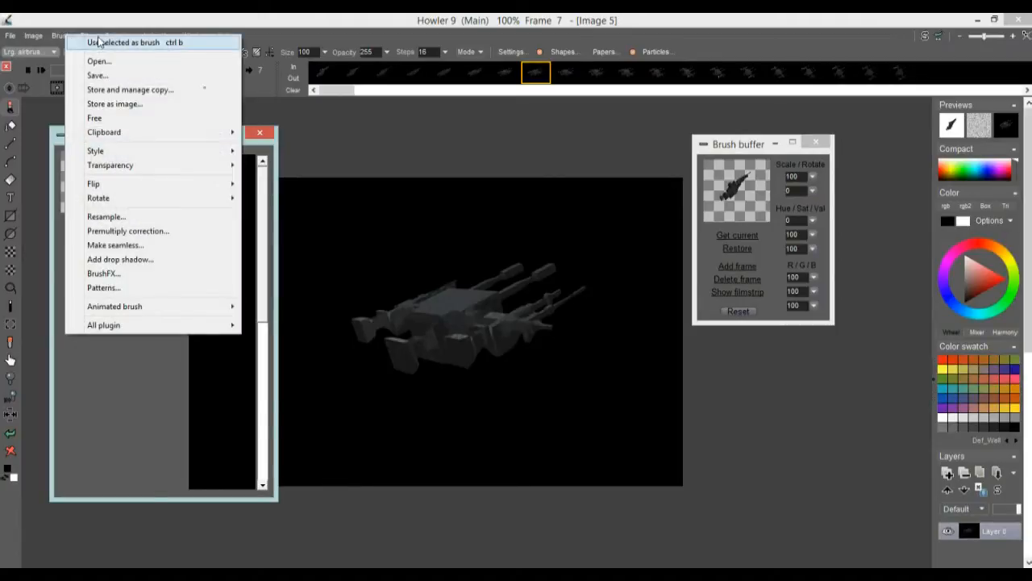
left_click(97, 62)
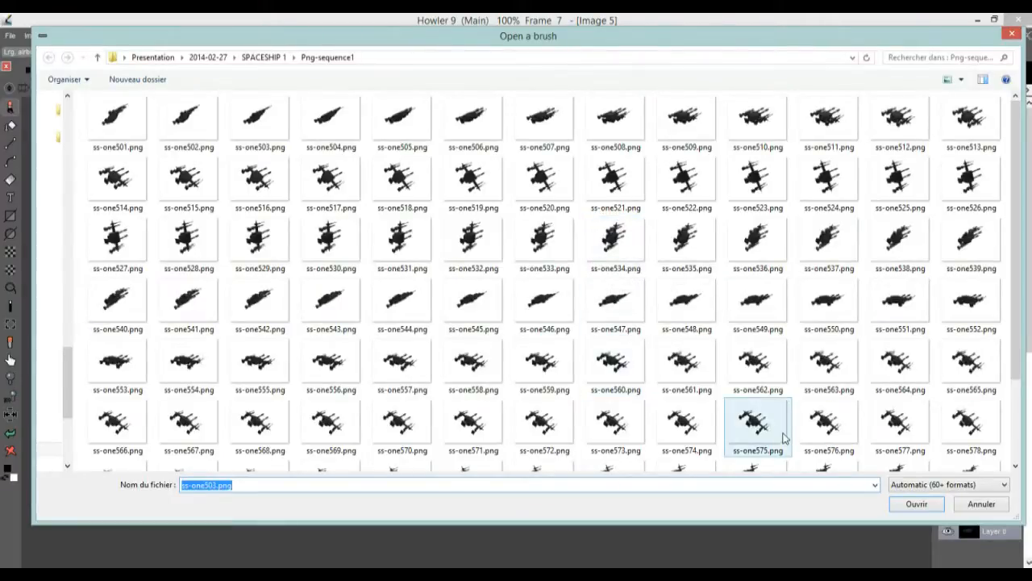
left_click(814, 174)
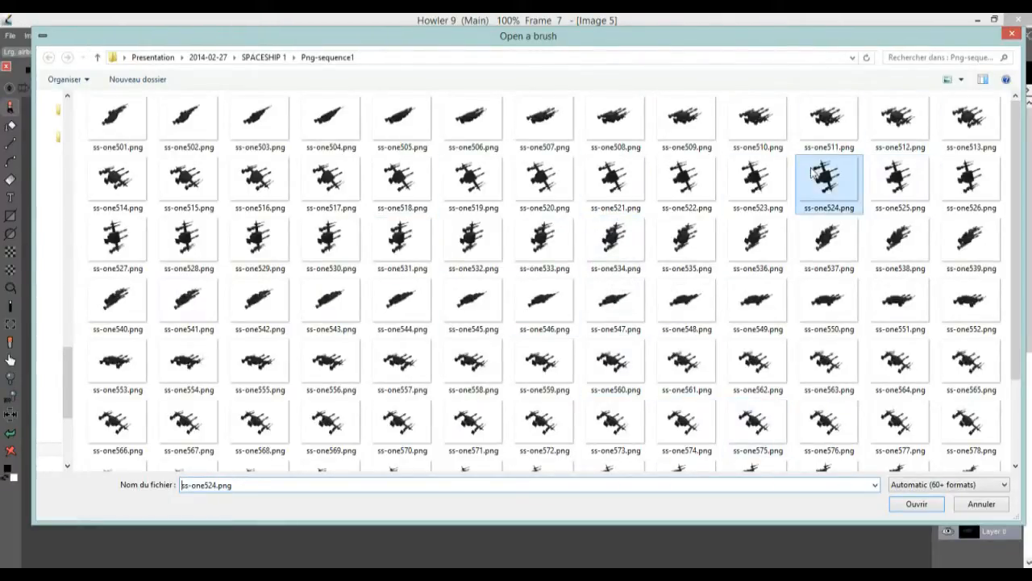
left_click(920, 503)
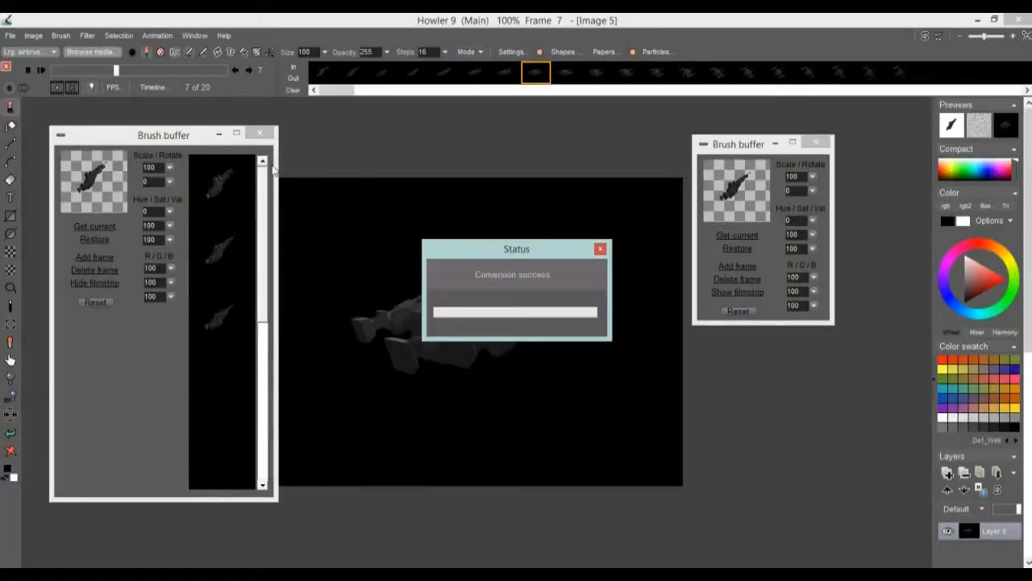
left_click(94, 258)
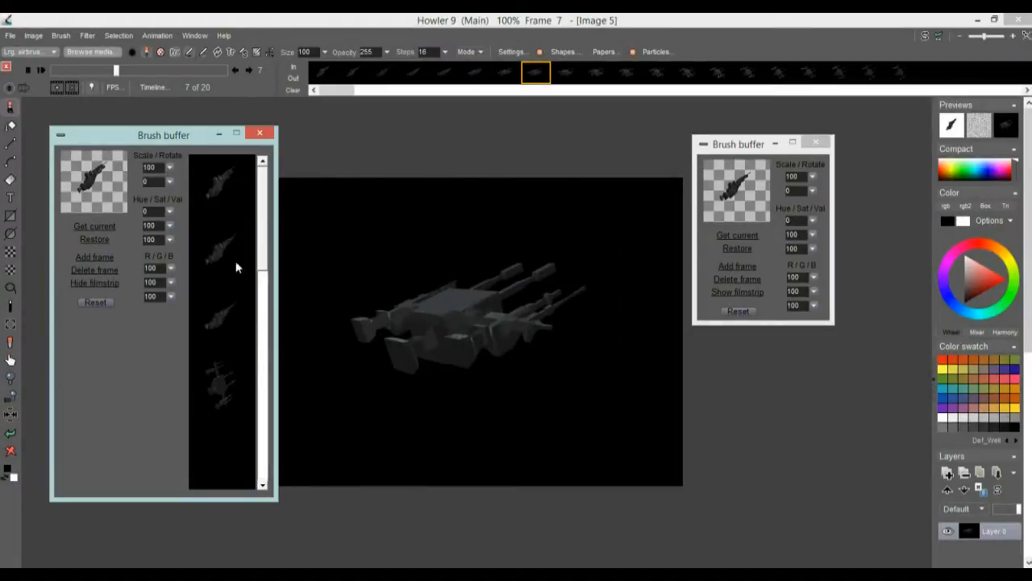
Step: Paint with the ss-one524 brush over the spaceship on the canvas and close both brush buffers
mouse_move(339, 291)
left_mouse_down()
mouse_move(428, 352)
mouse_move(505, 385)
mouse_move(486, 336)
mouse_move(428, 284)
mouse_move(538, 318)
mouse_move(293, 364)
mouse_move(278, 274)
left_mouse_up()
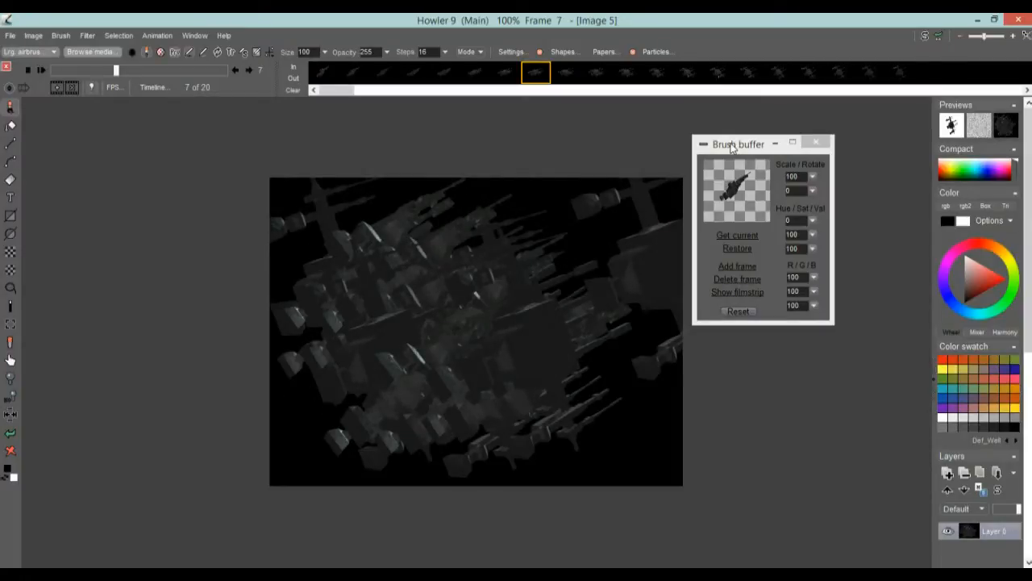
left_click(815, 143)
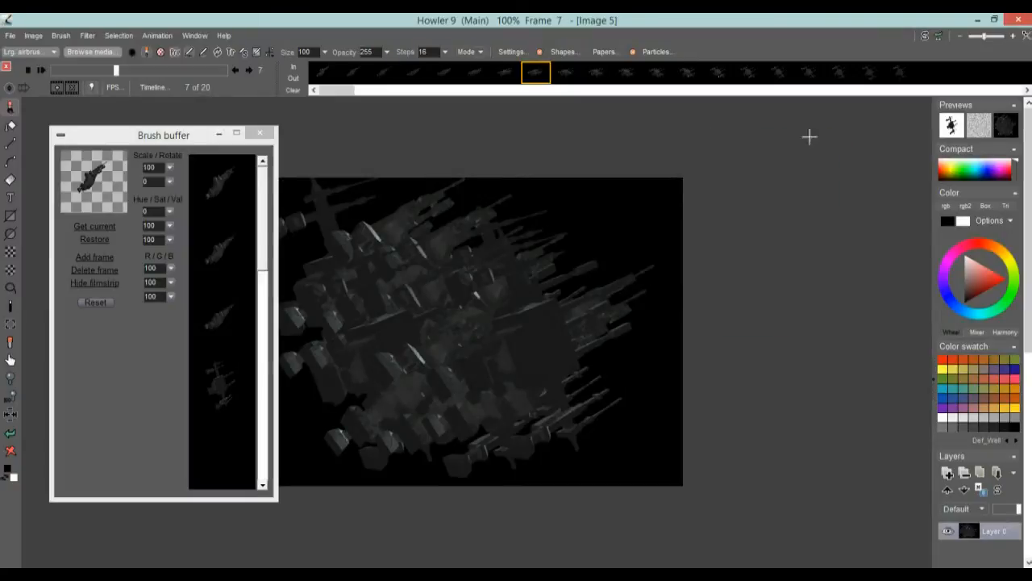
left_click(259, 133)
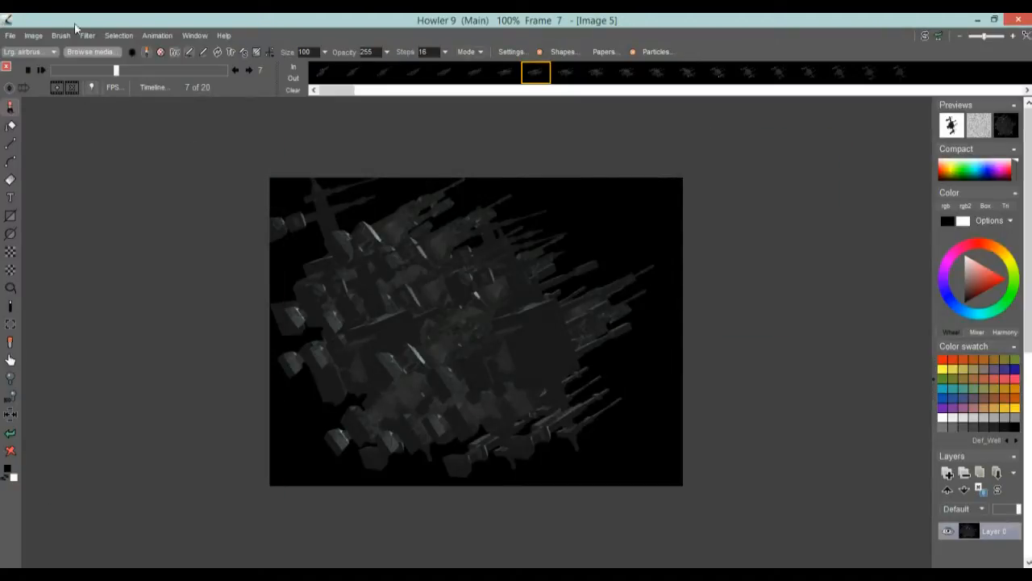
Step: Open the animated brush Load sequence dialog and move it partly off the canvas
left_click(60, 36)
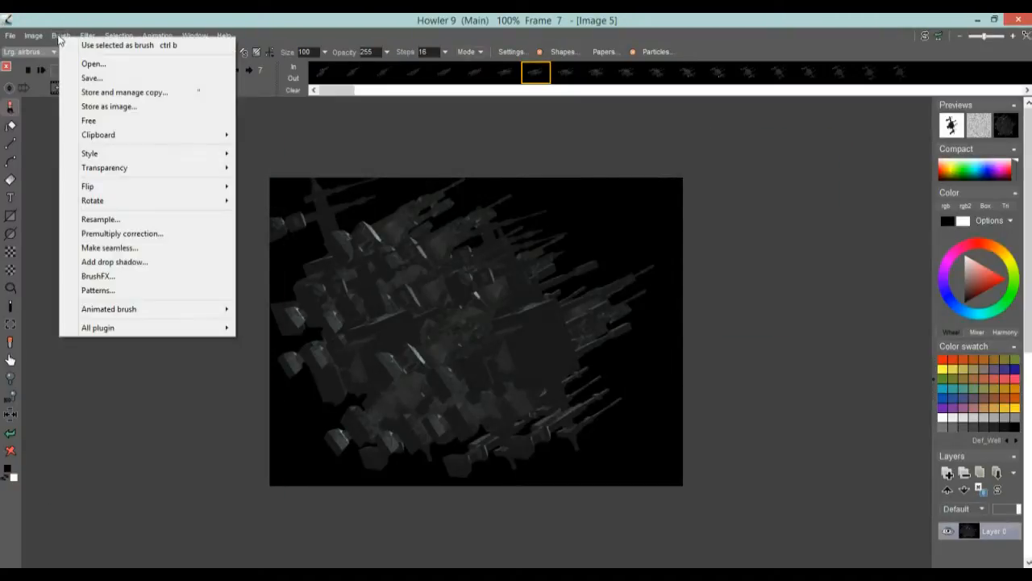
mouse_move(143, 309)
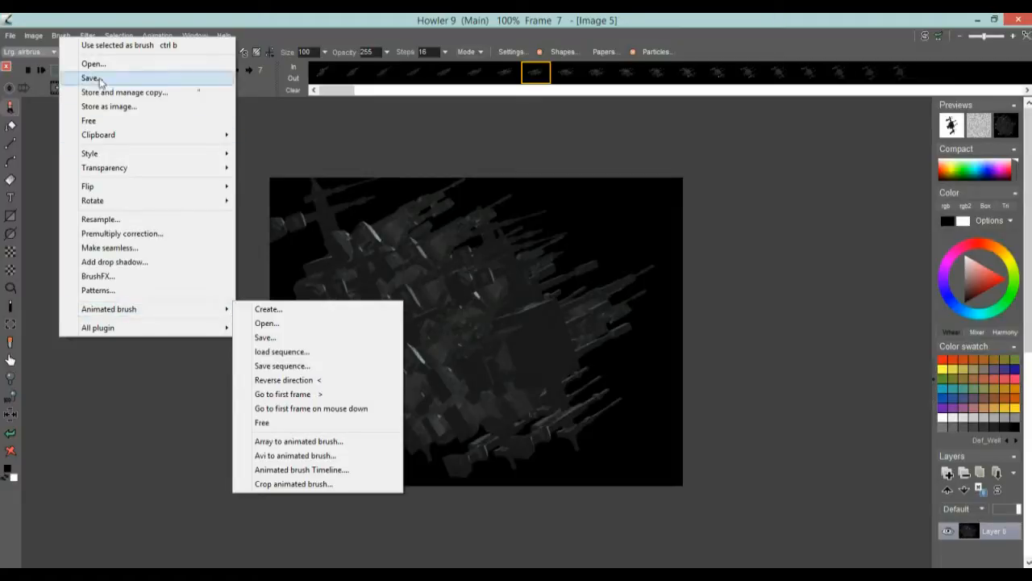
mouse_move(201, 310)
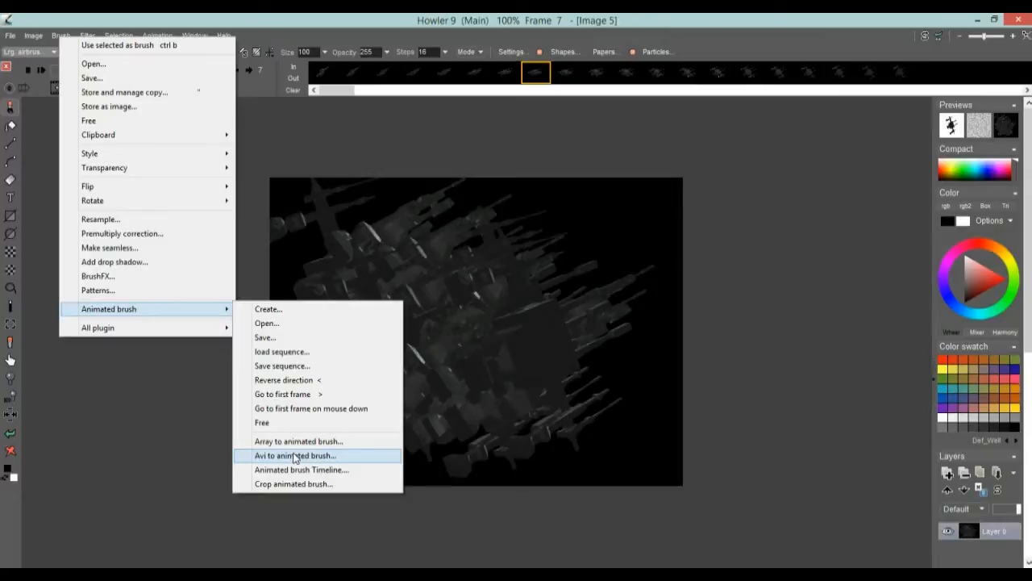
left_click(289, 355)
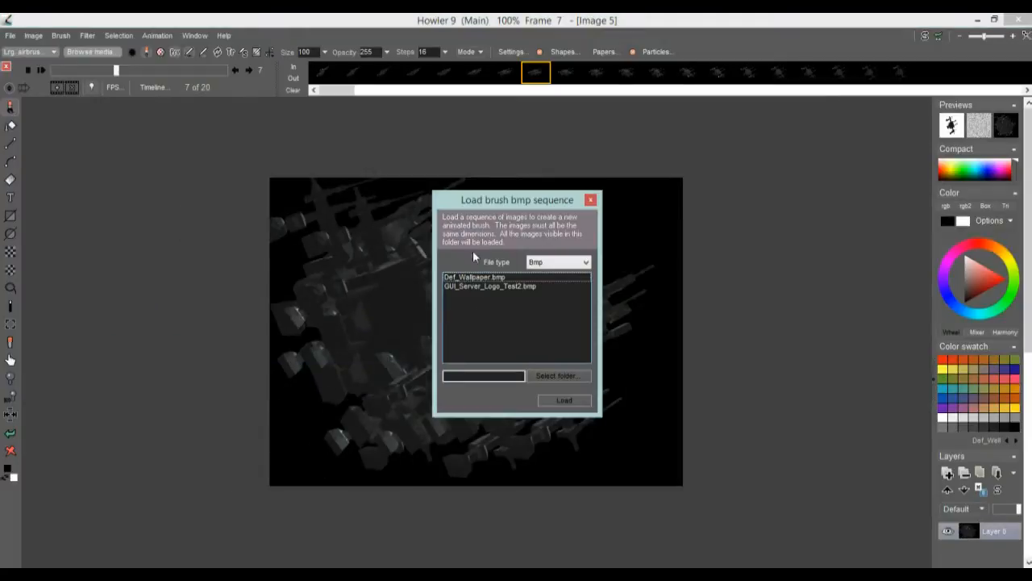
mouse_move(486, 200)
left_mouse_down()
mouse_move(291, 203)
mouse_move(218, 223)
left_mouse_up()
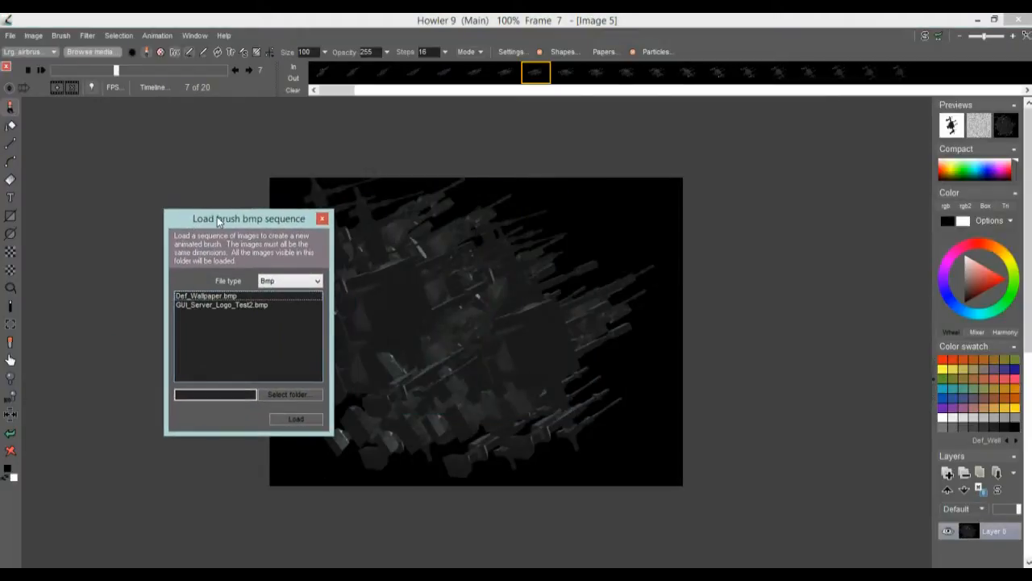
Step: Check which file types can be loaded as a brush sequence and close the dialog without loading
left_click(318, 281)
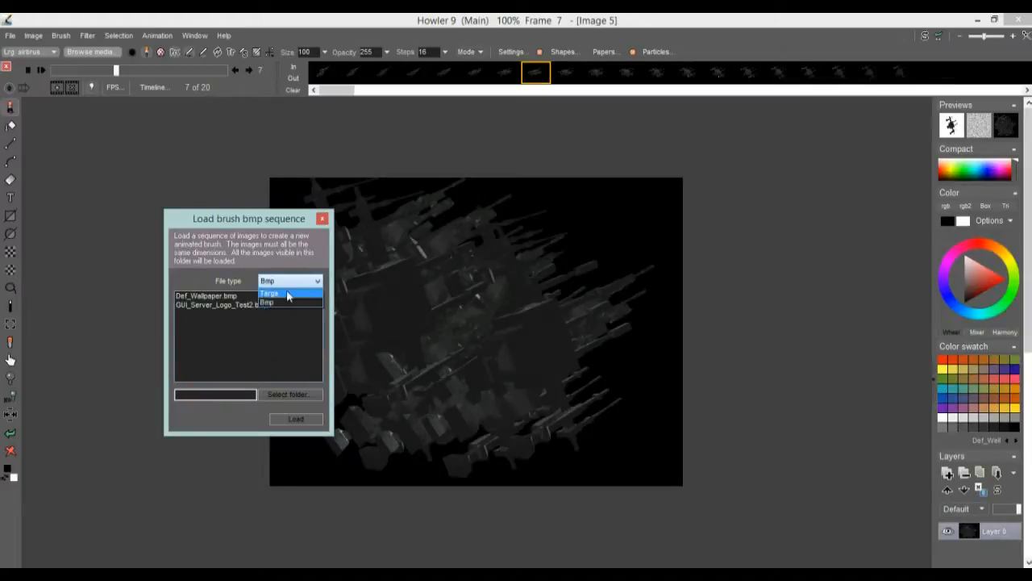
left_click(214, 221)
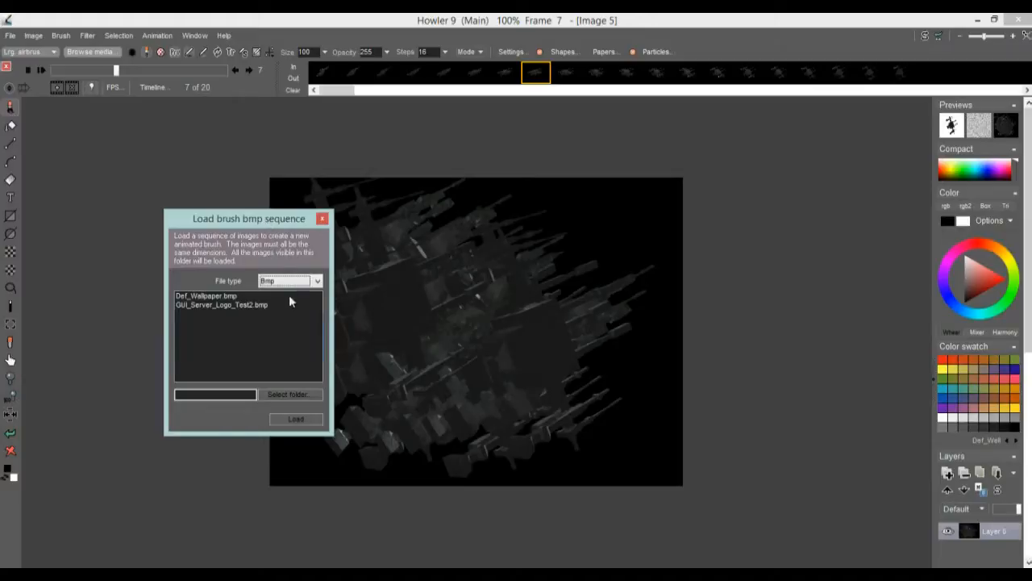
left_click(317, 281)
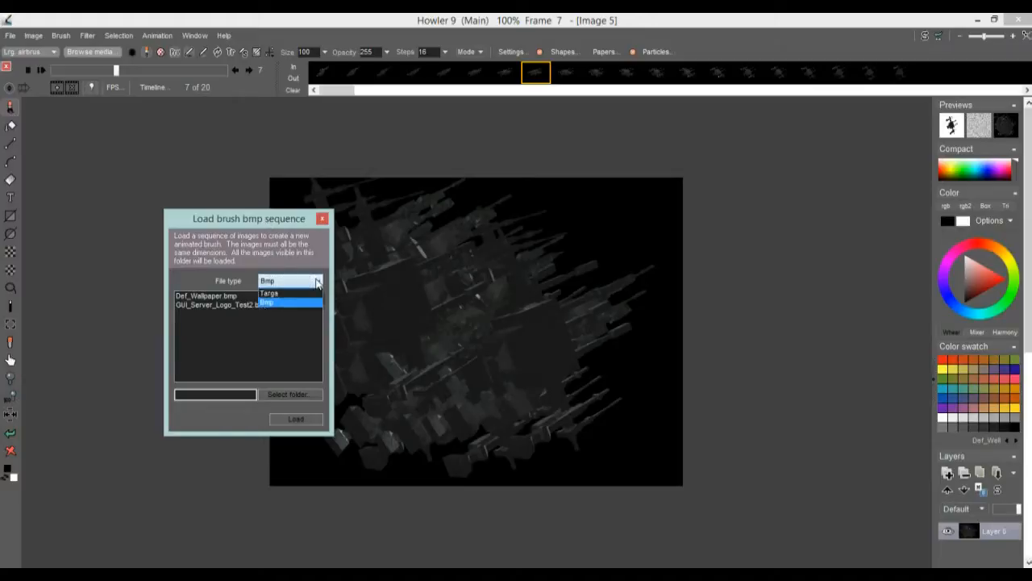
left_click(278, 301)
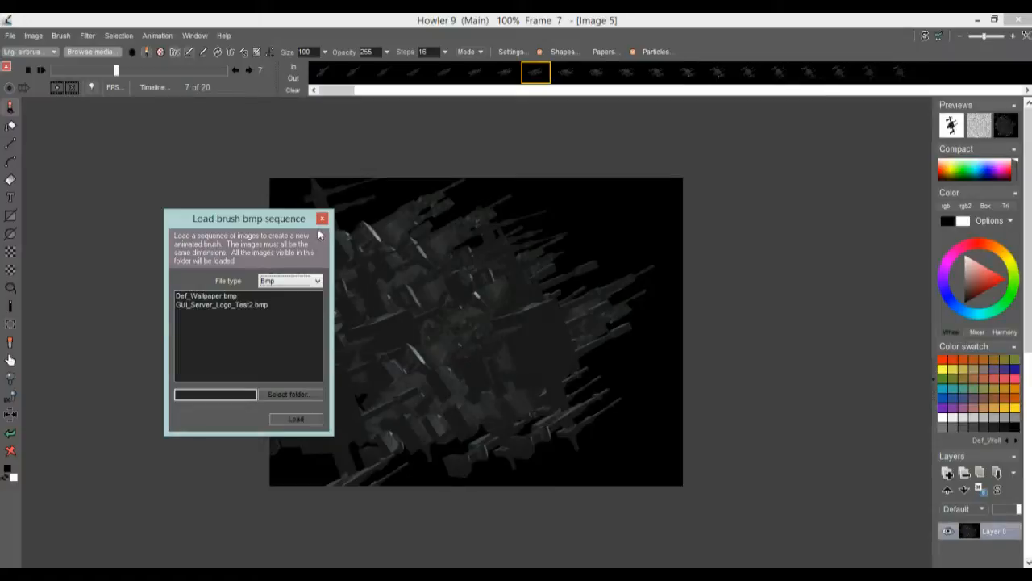
left_click(323, 219)
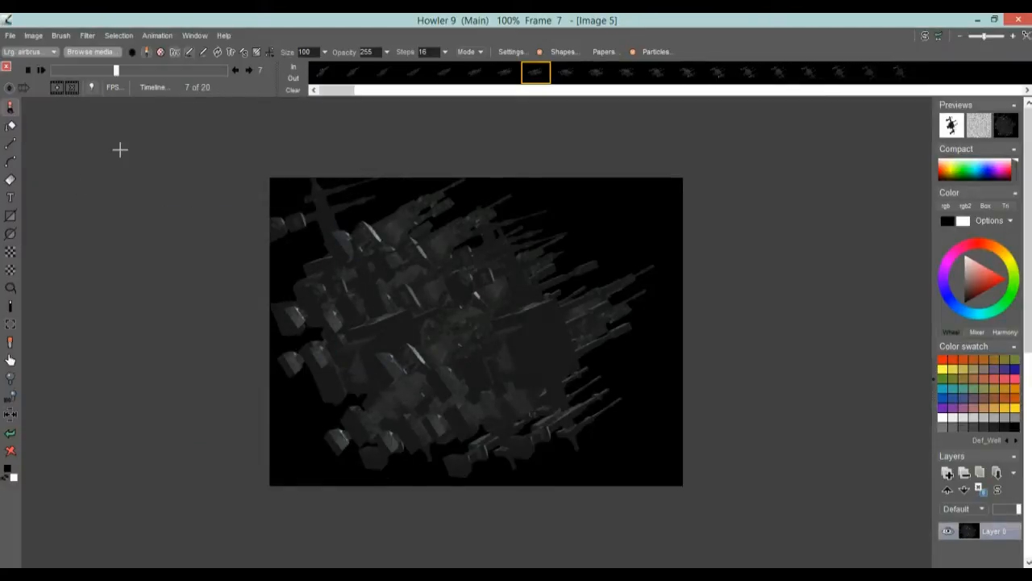
Step: Look at the General file converter and its Batch browser, and close both without converting anything
left_click(10, 35)
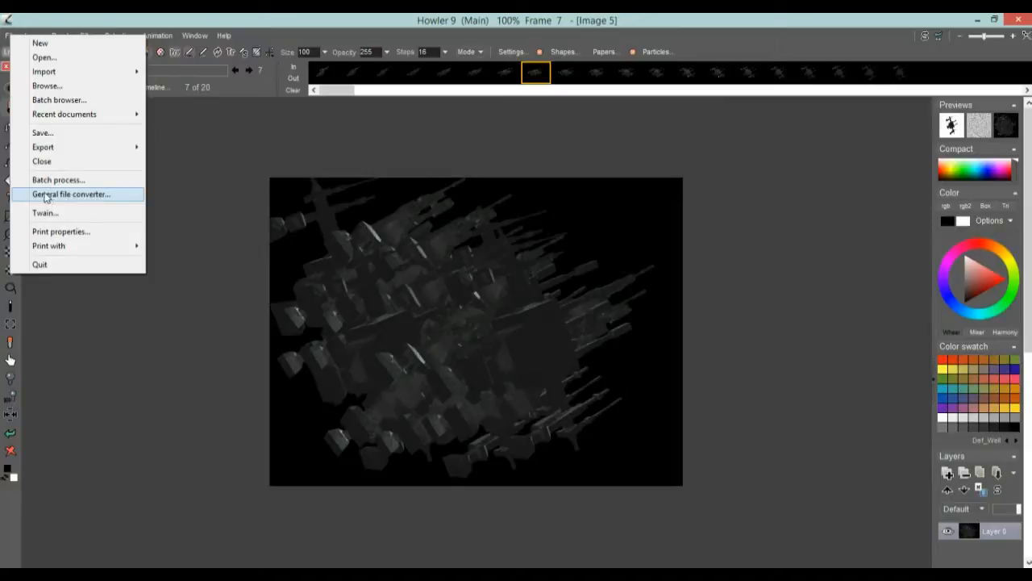
left_click(56, 198)
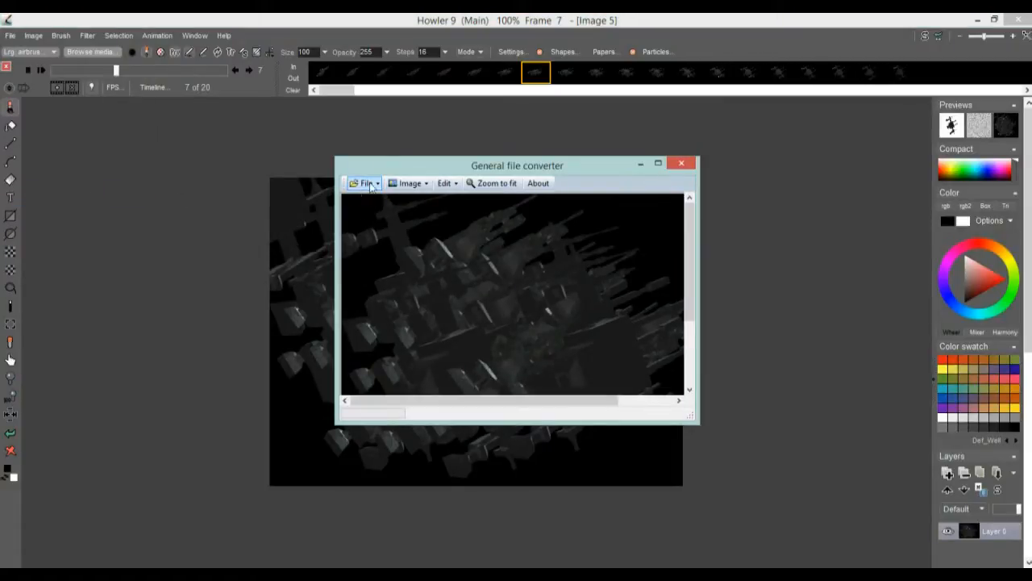
left_click(376, 186)
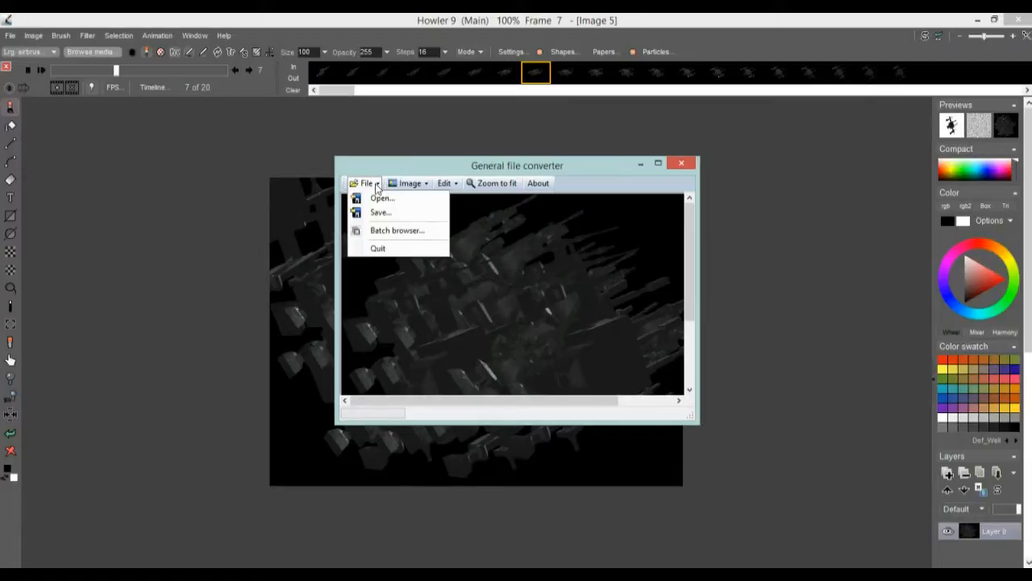
left_click(384, 234)
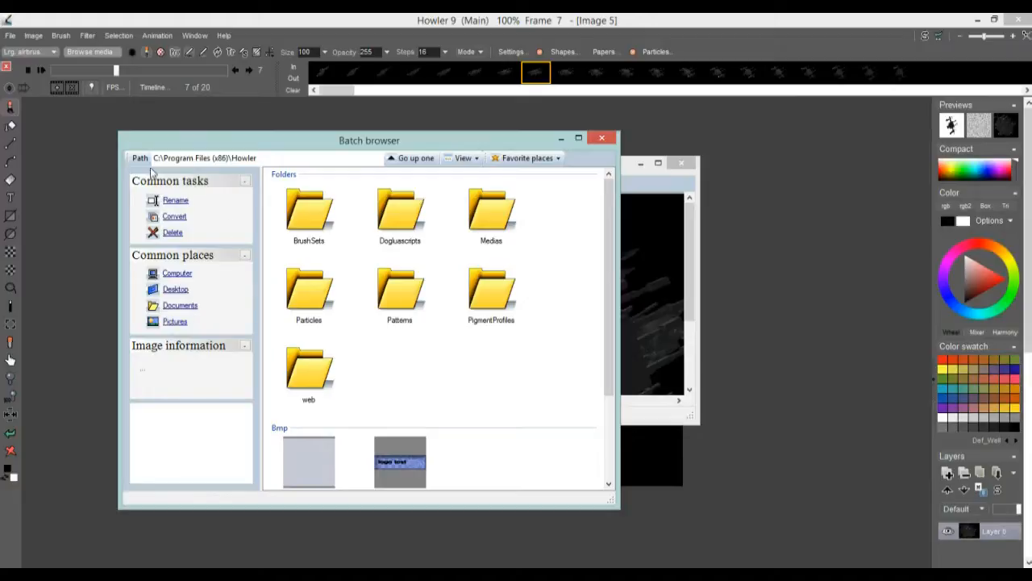
left_click(601, 140)
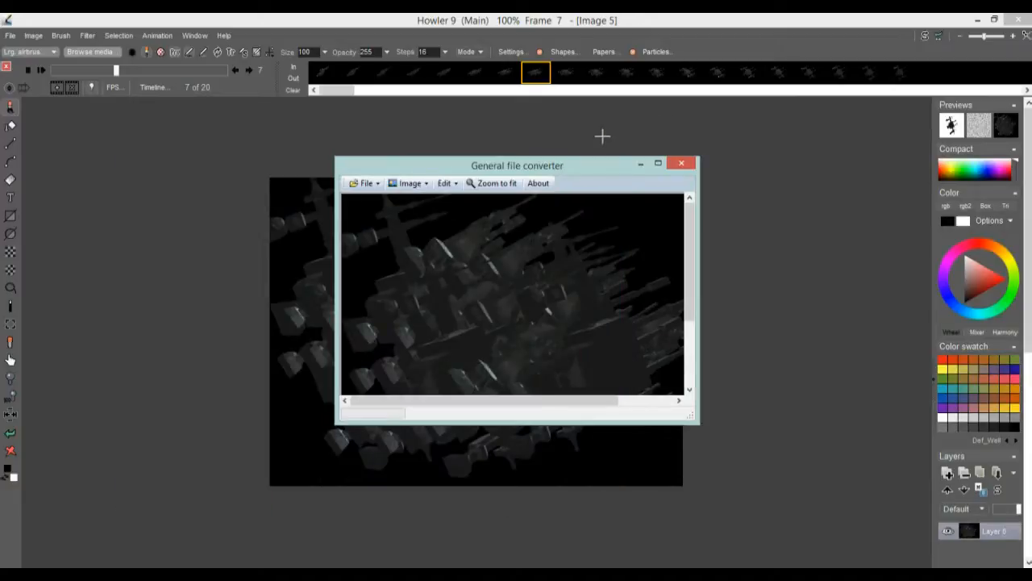
left_click_drag(389, 165, 187, 154)
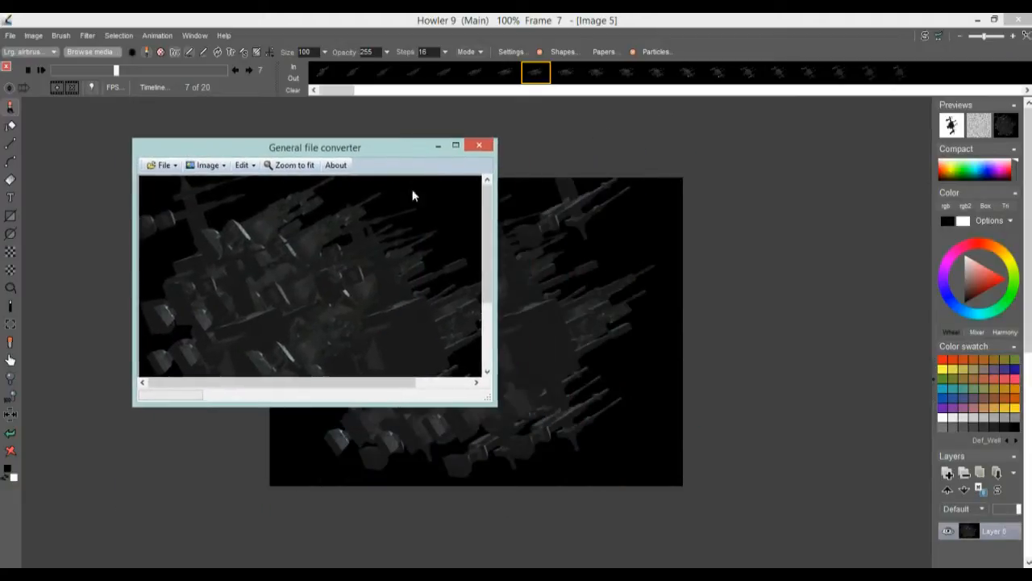
left_click(479, 148)
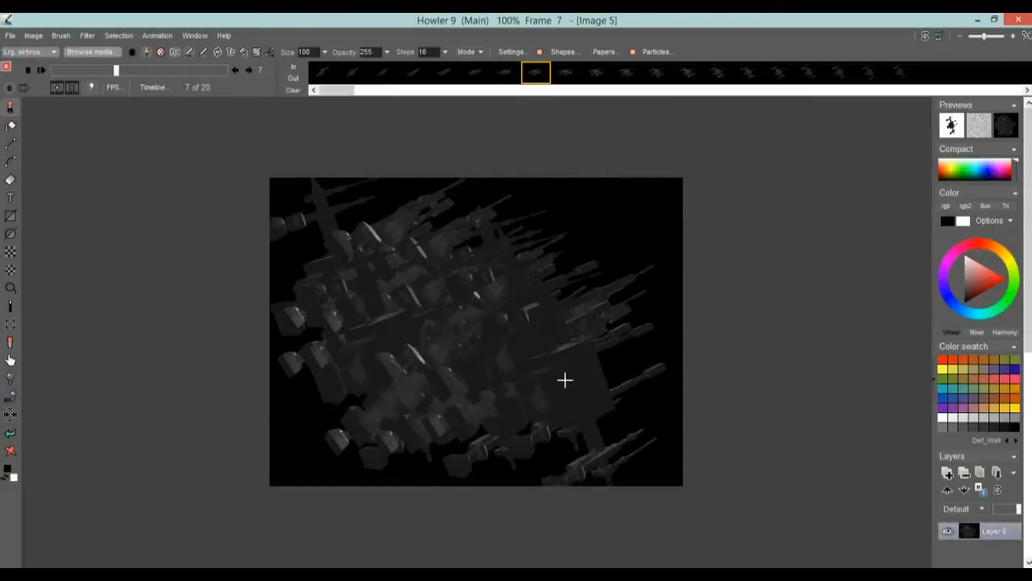
Step: Open the Batch process dialog, move it clear of the canvas and go to the desktop's Presentation folder
left_click(10, 35)
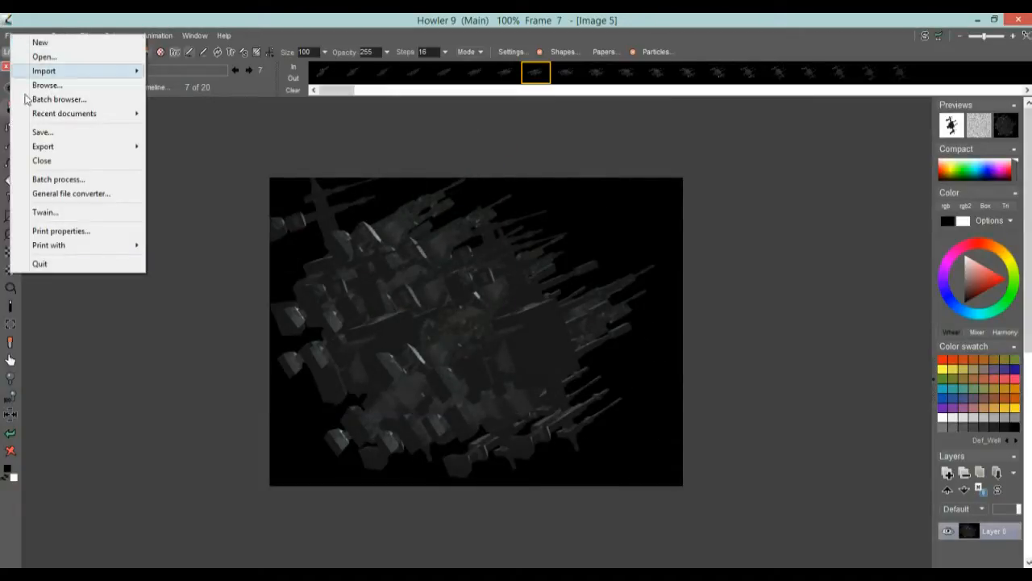
left_click(48, 181)
left_click_drag(235, 158, 162, 116)
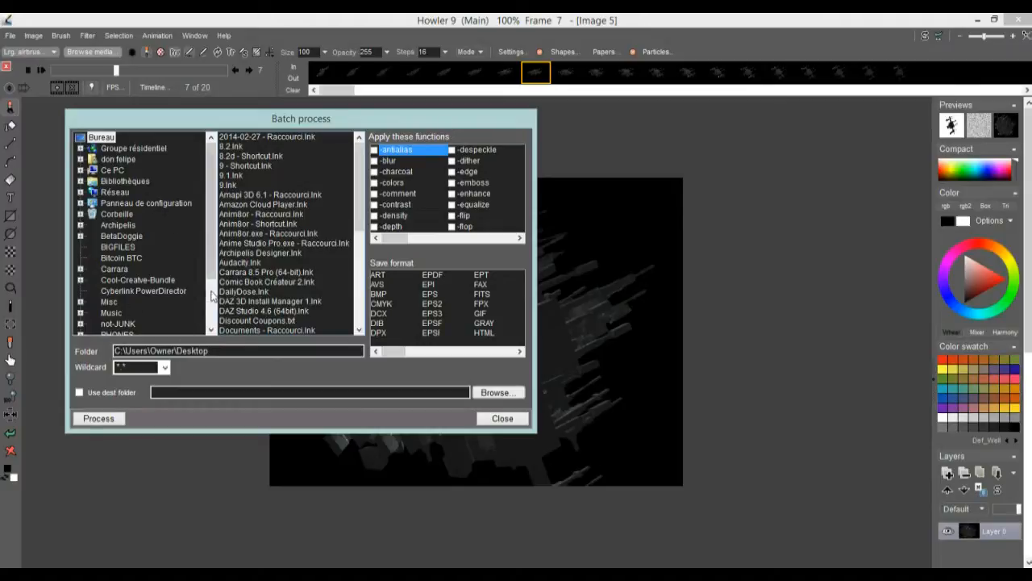
scroll(153, 306, "down", 2)
key("Escape")
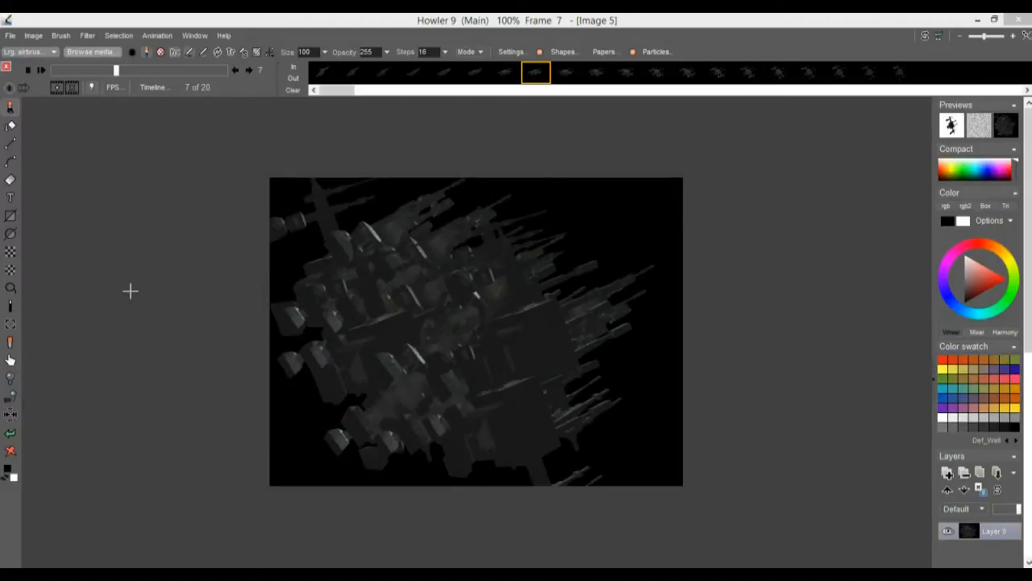
left_click(152, 18)
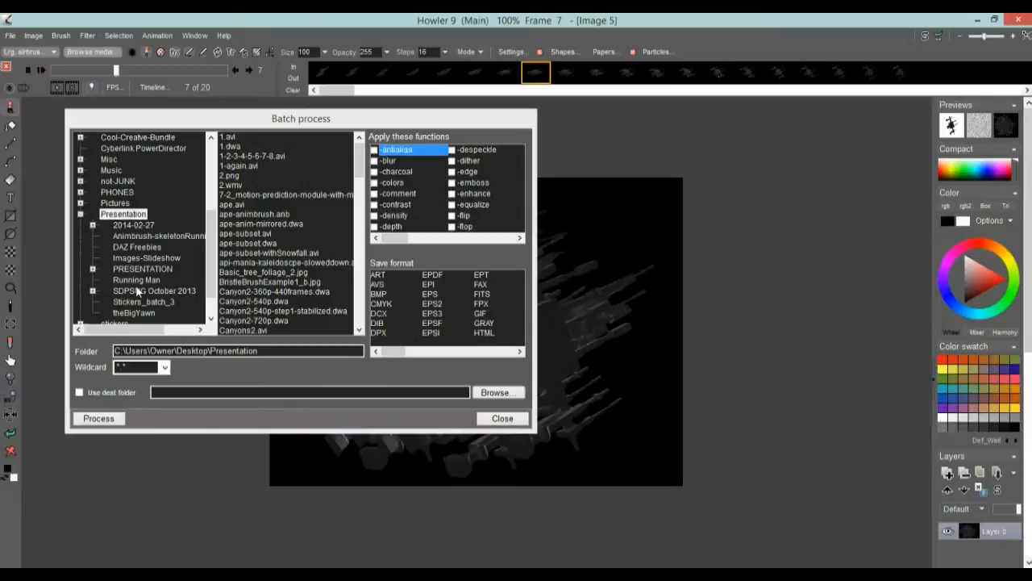
Step: Choose the Png-sequence1 folder inside 2014-02-27\SPACESHIP 1 as the batch source
left_click(93, 268)
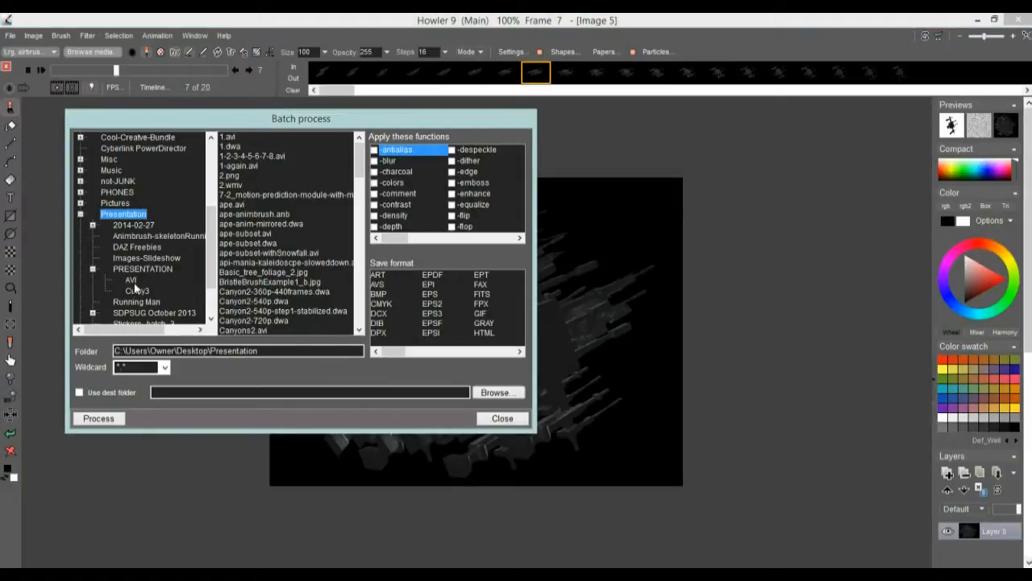
left_click(168, 251)
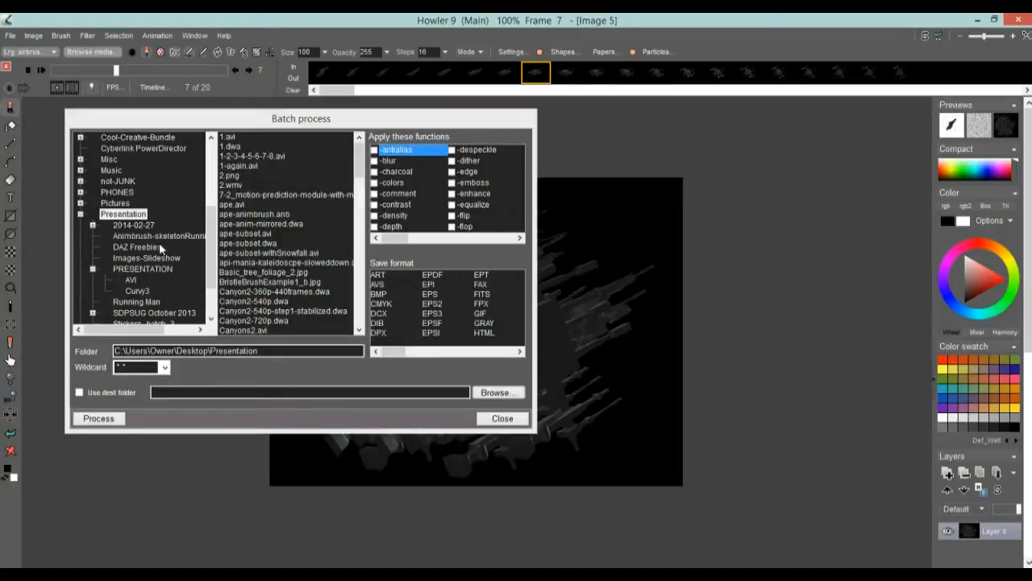
left_click(118, 226)
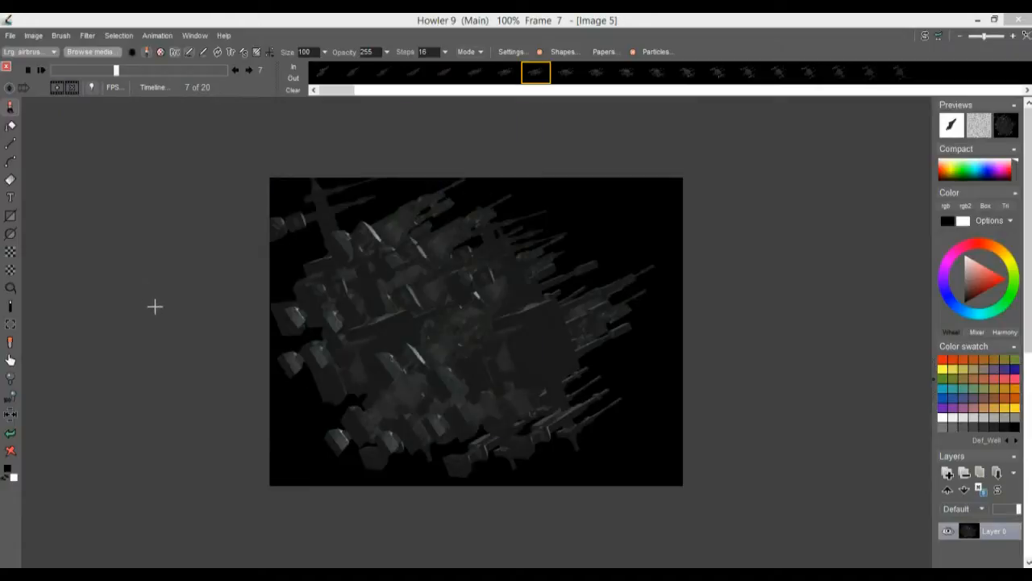
left_click(154, 307)
left_click(212, 307)
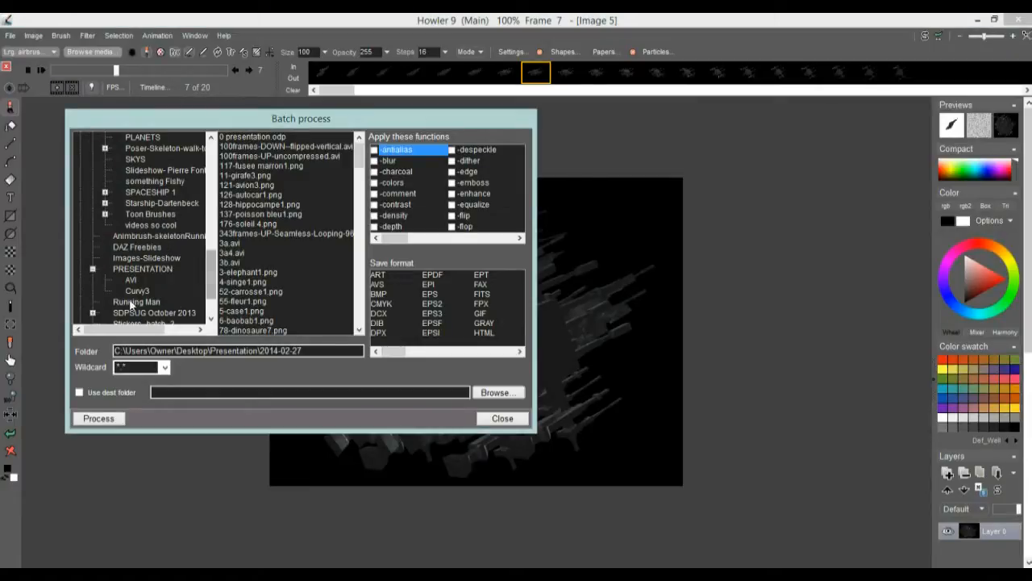
left_click(140, 265)
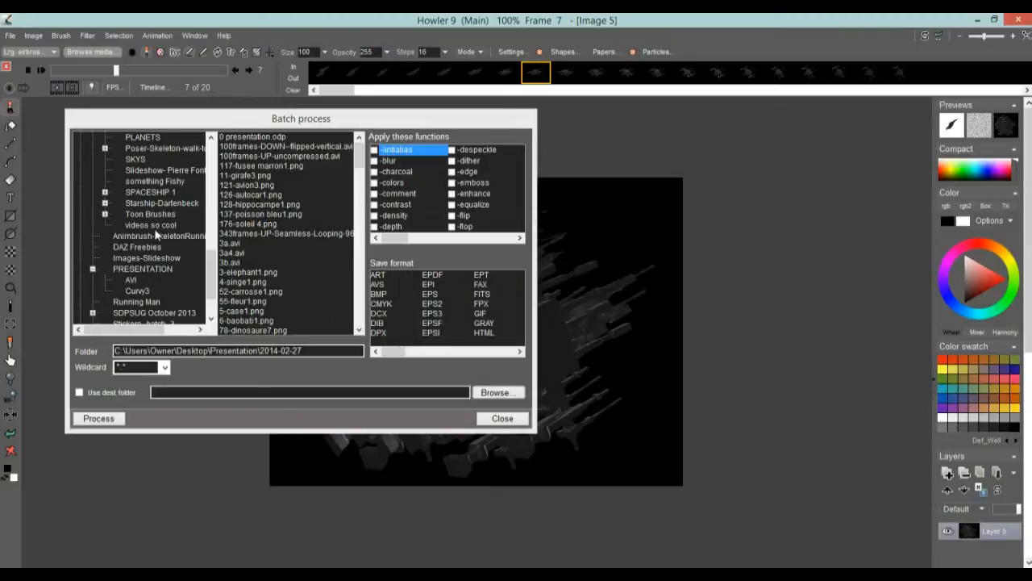
double_click(150, 192)
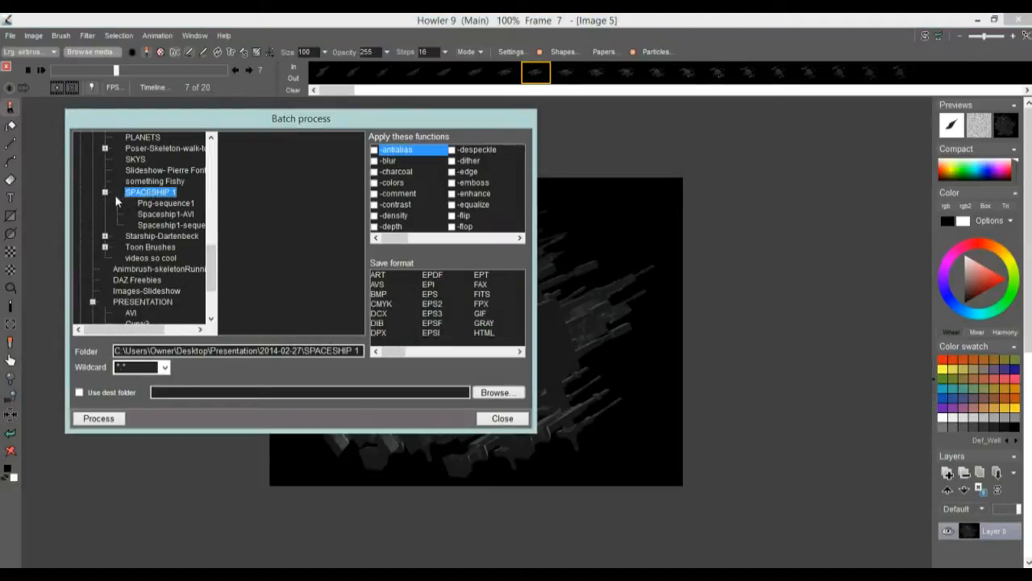
left_click(154, 220)
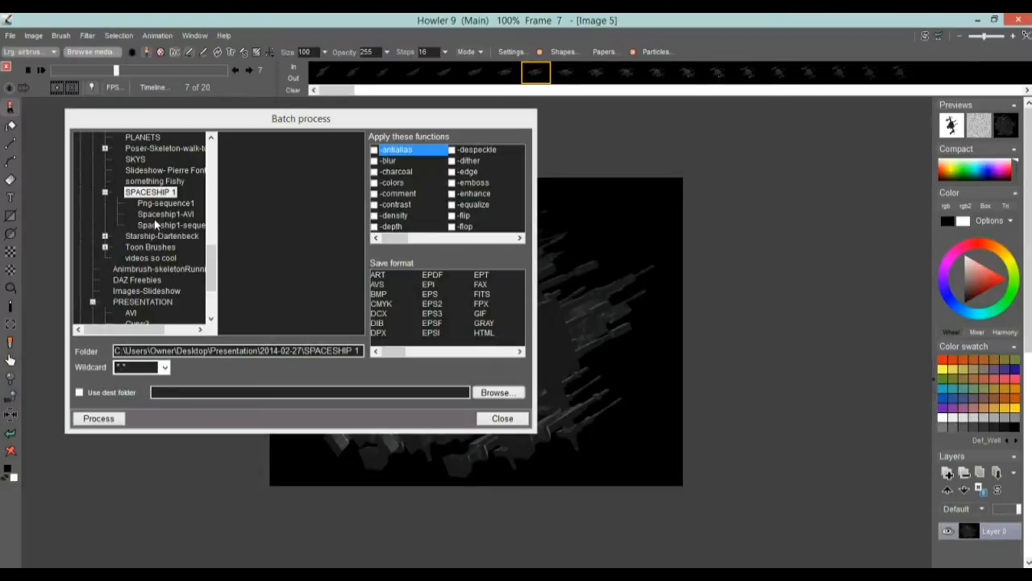
left_click(166, 205)
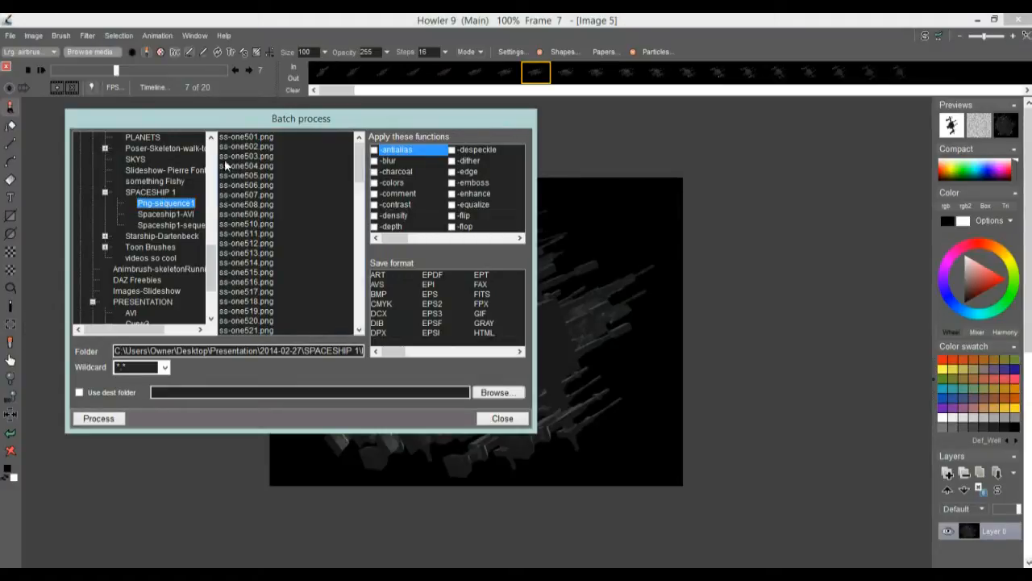
Step: Select frames ss-one501.png to ss-one517.png and choose TGA as the save format
left_click_drag(252, 137, 264, 300)
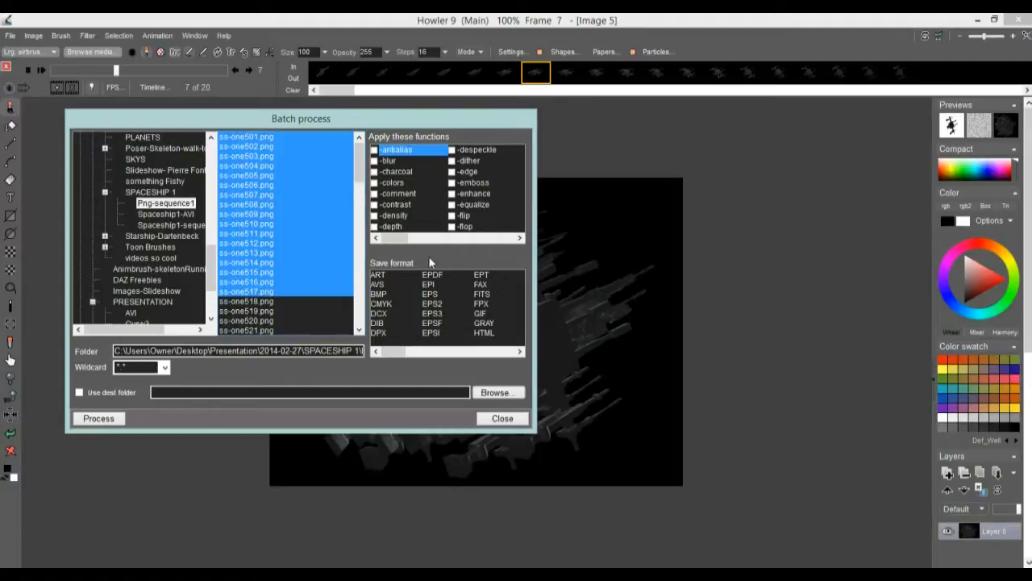
left_click(432, 353)
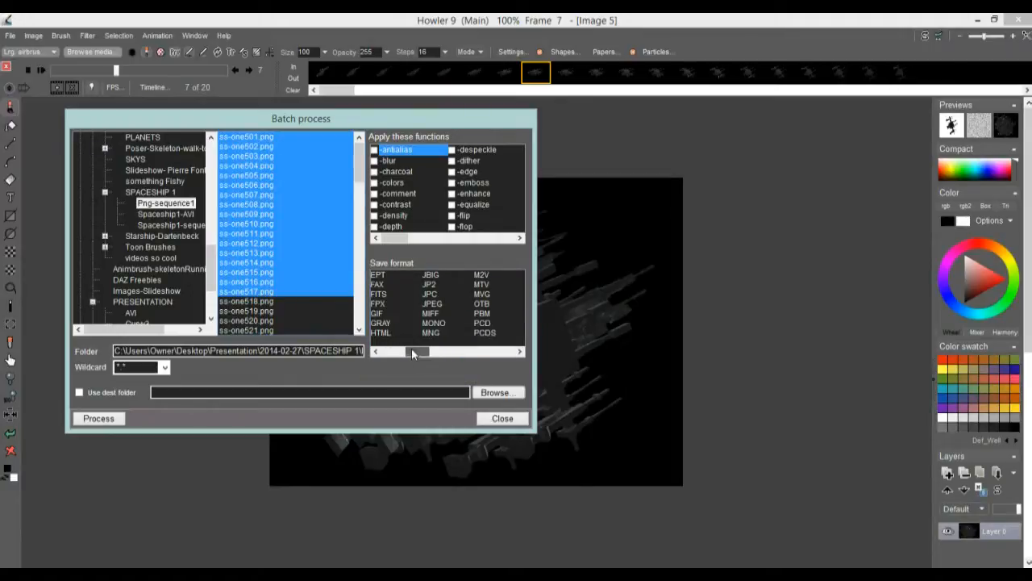
left_click_drag(412, 352, 379, 355)
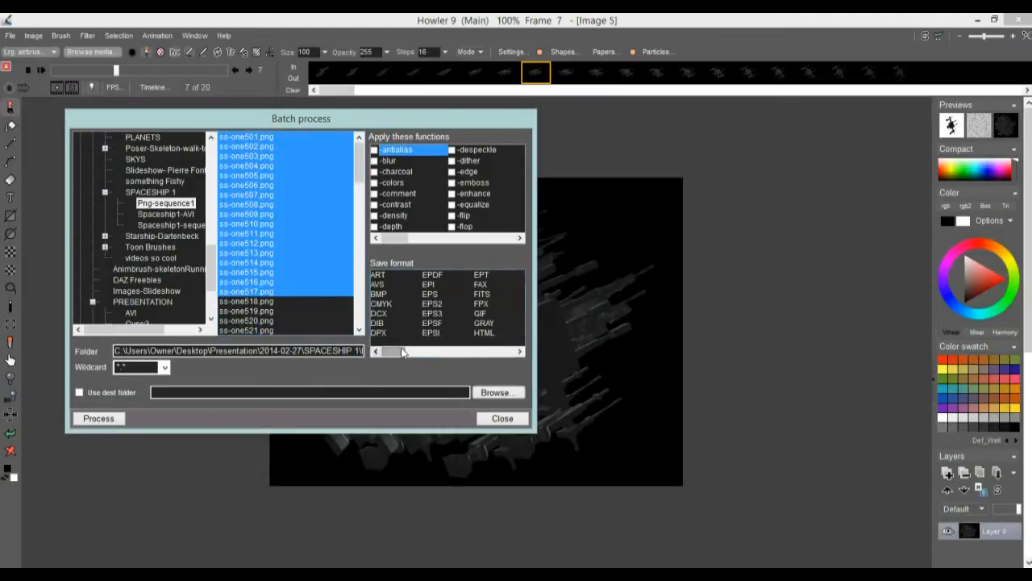
left_click_drag(401, 353, 480, 353)
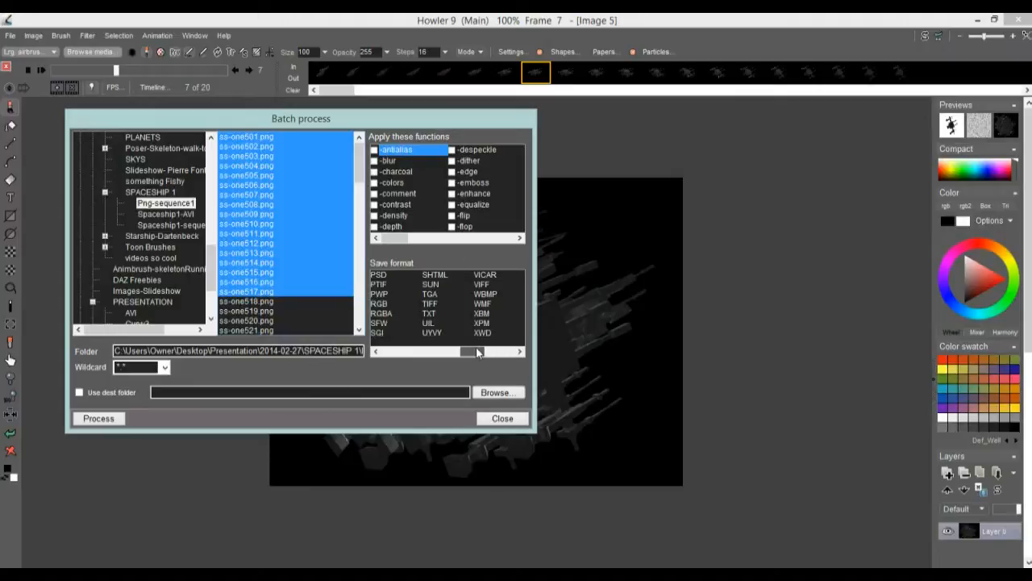
left_click(430, 295)
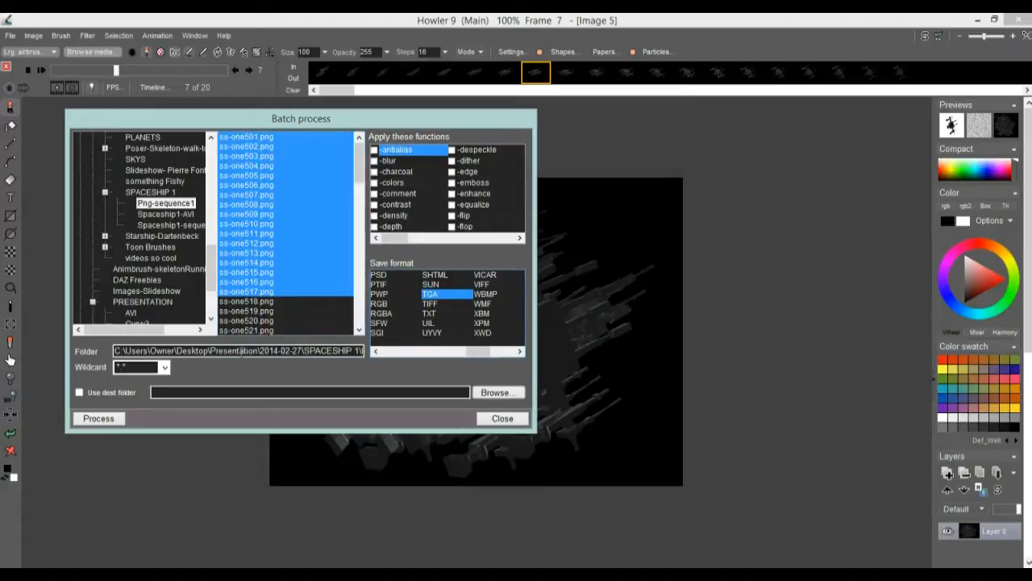
Step: Review the end of the source folder path and enable the use of a destination folder
left_click_drag(235, 352, 434, 353)
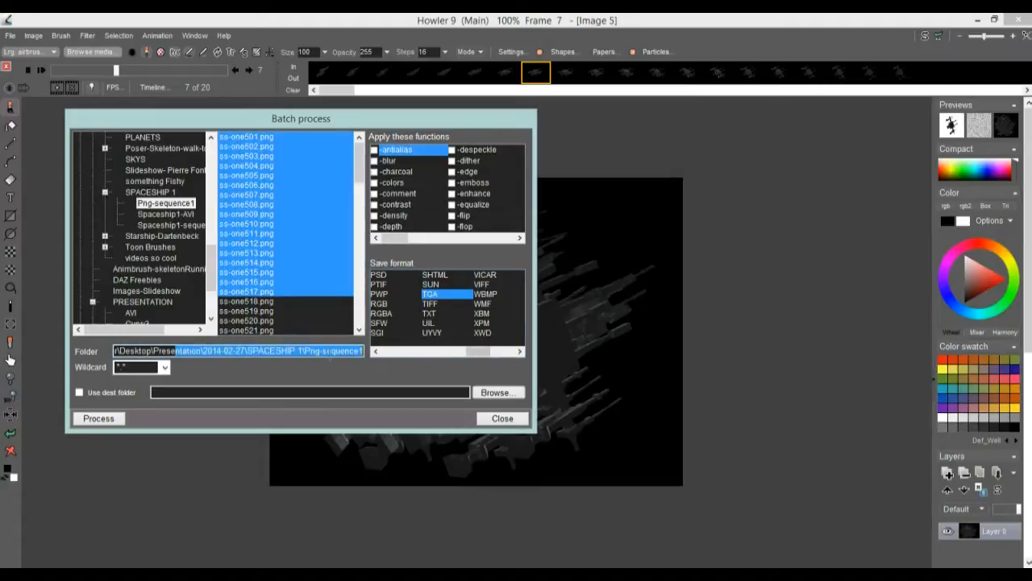
left_click(308, 351)
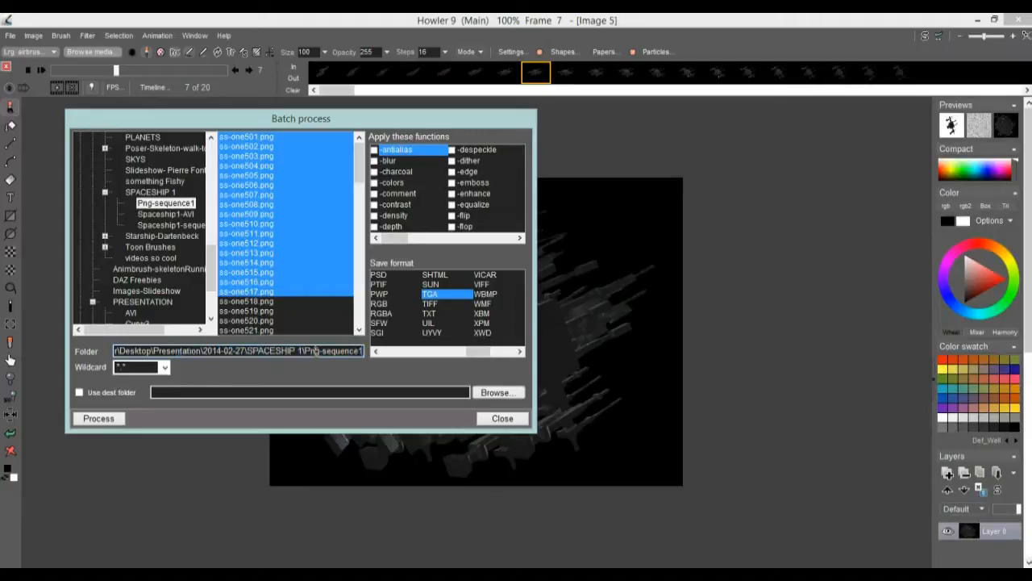
left_click_drag(307, 351, 365, 358)
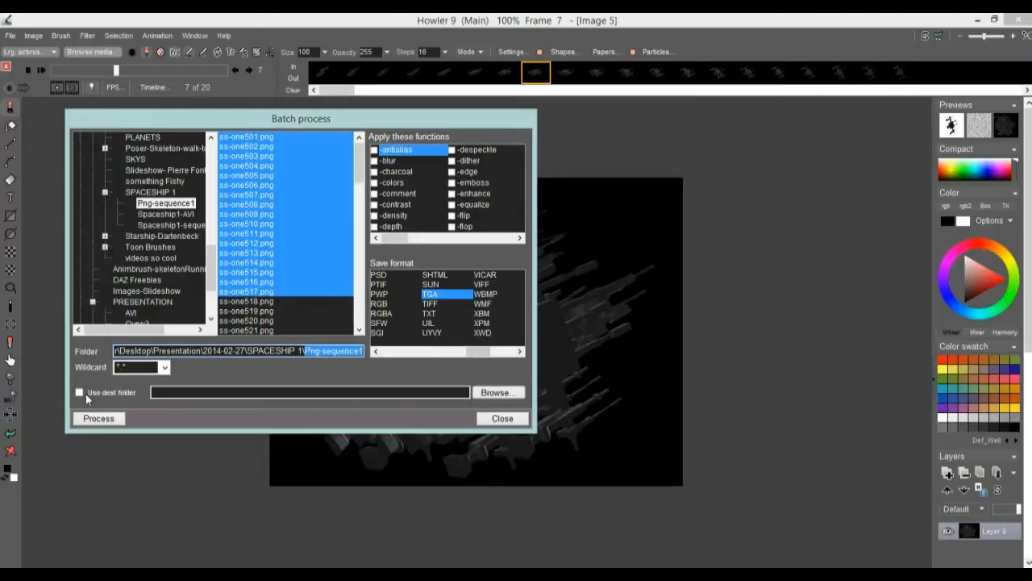
left_click(79, 393)
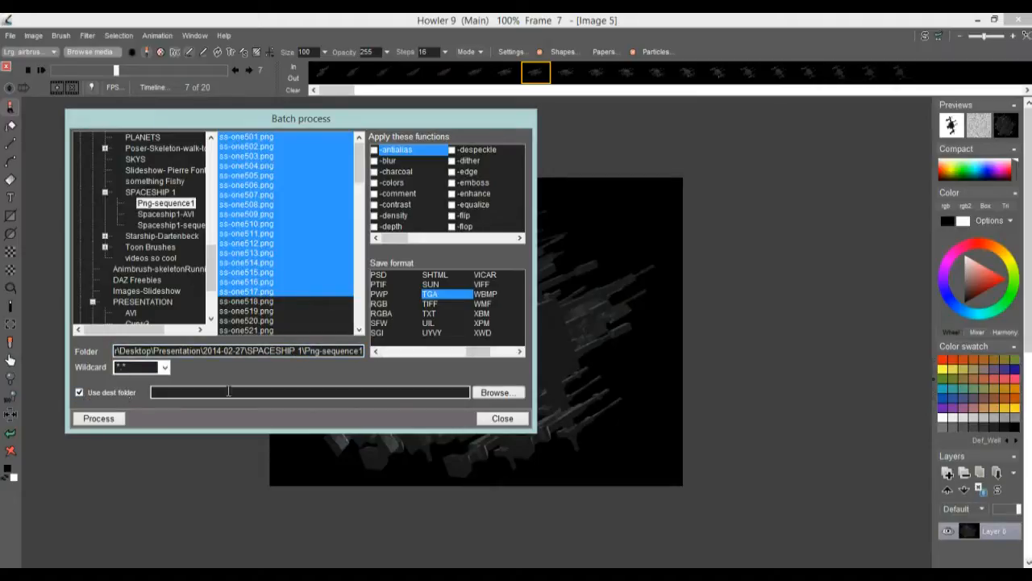
Step: Browse for the destination directory and select Presentation\2014-02-27\SPACESHIP 1
left_click(503, 392)
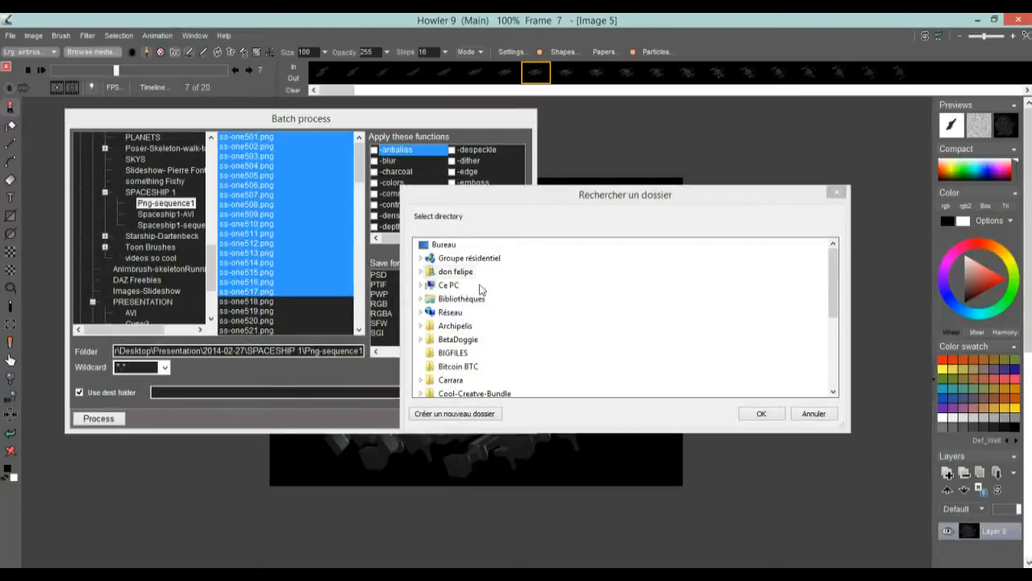
left_click(510, 198)
left_click_drag(510, 199, 550, 156)
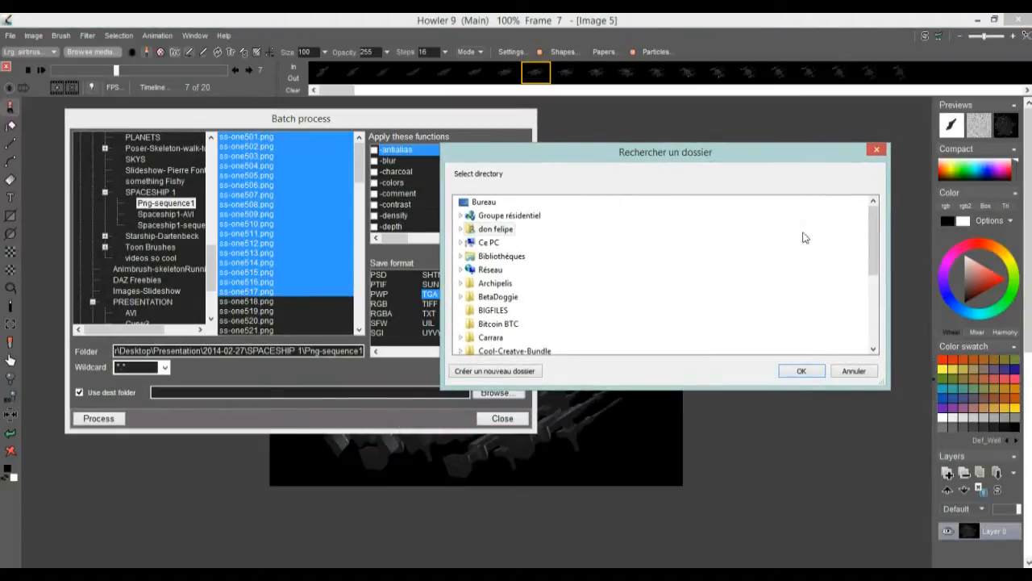
left_click_drag(878, 255, 872, 325)
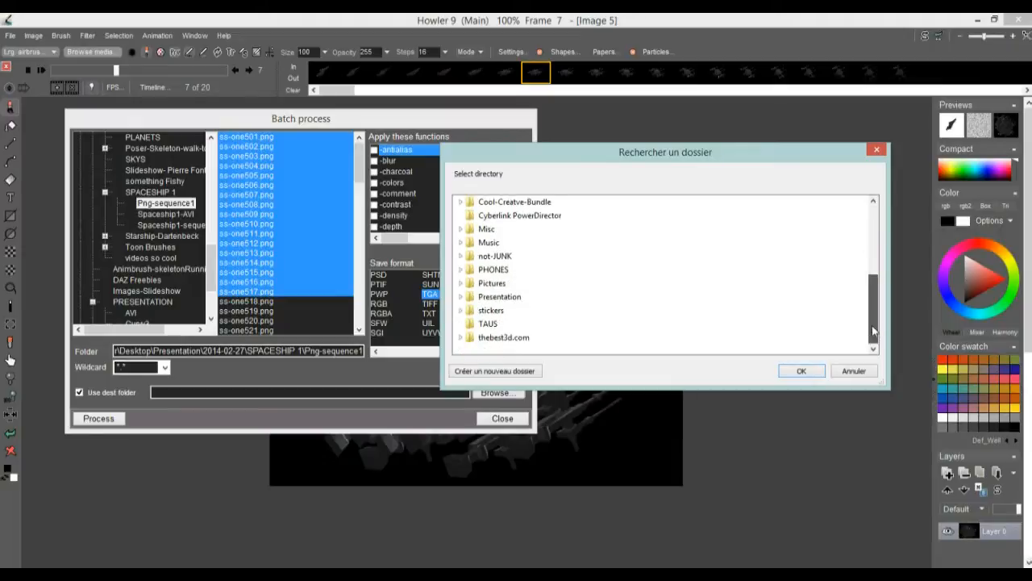
left_click(493, 301)
left_click(500, 229)
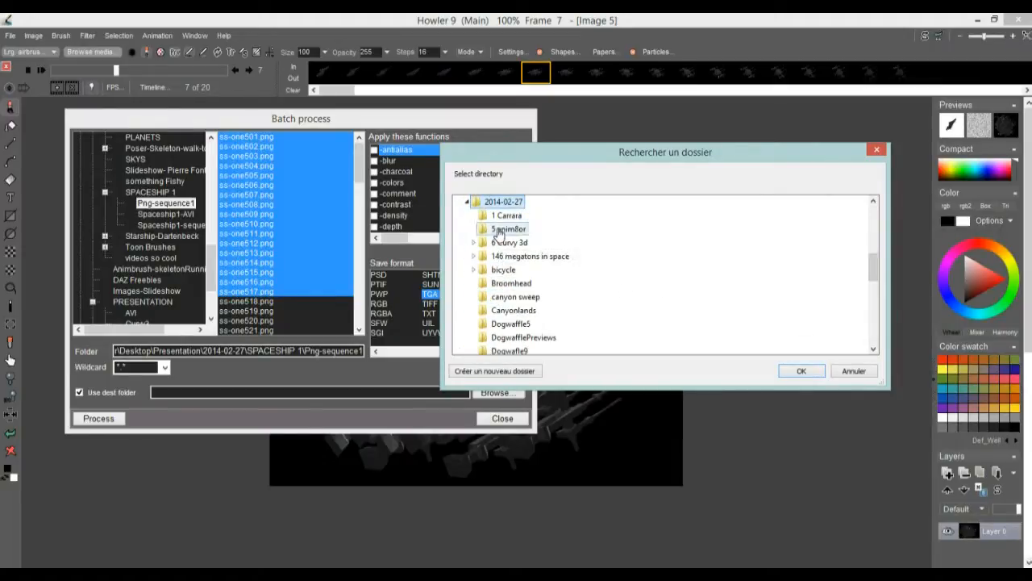
left_click_drag(874, 270, 877, 304)
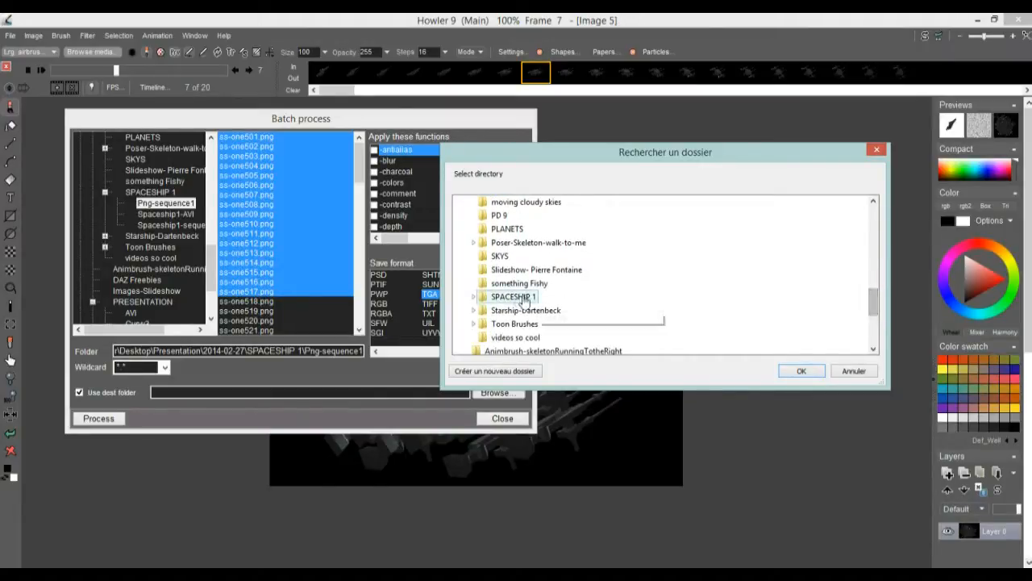
left_click(474, 297)
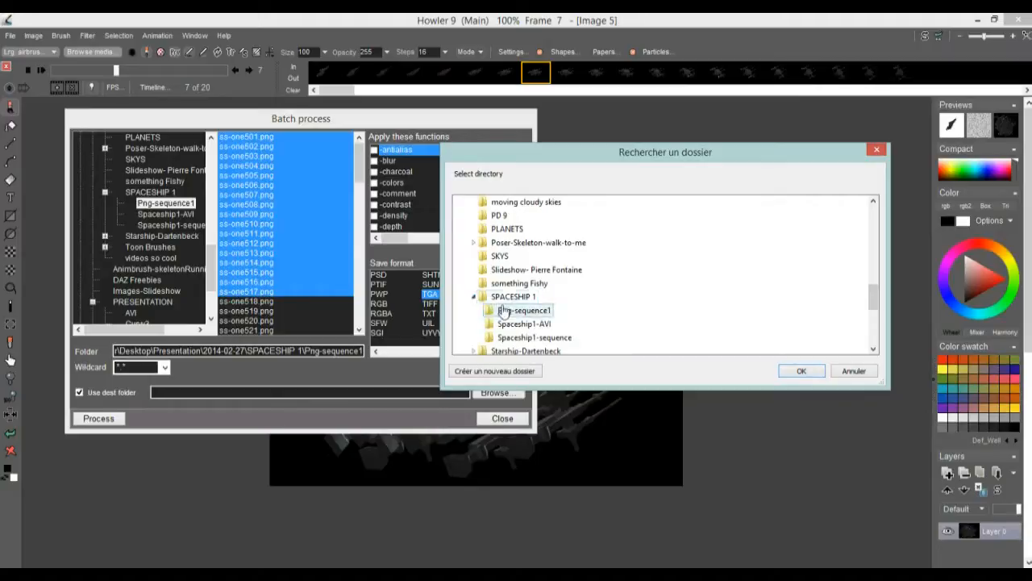
left_click(515, 312)
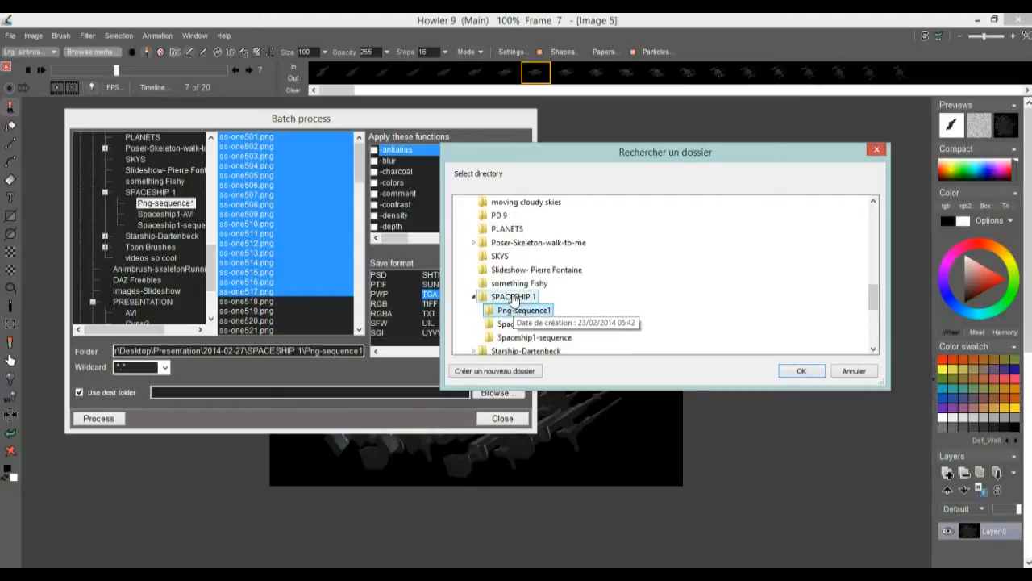
left_click(516, 297)
Step: Create a new folder named Tga-sequence in SPACESHIP 1 and set it as the destination
left_click(486, 371)
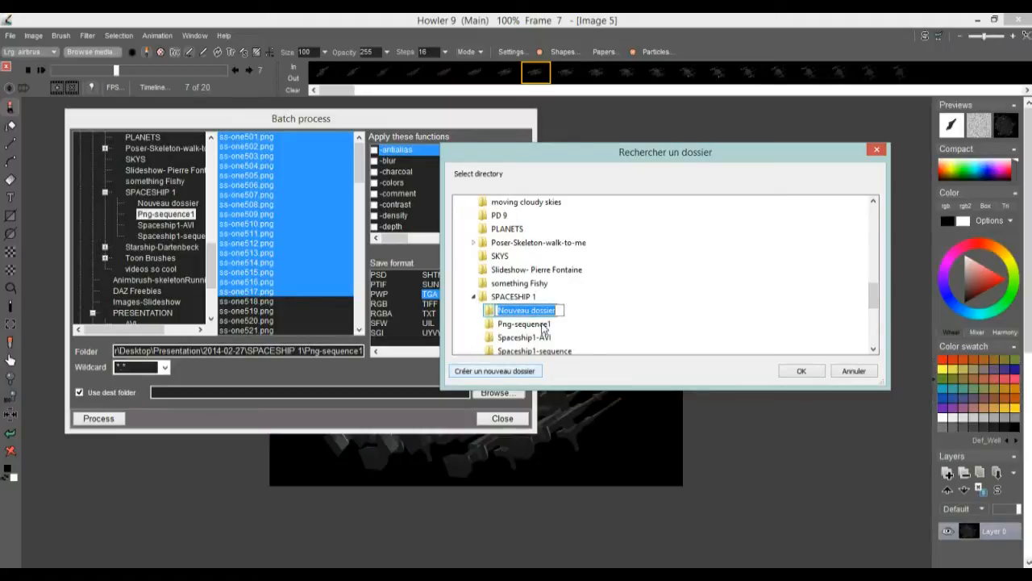
type("Tga-sequence")
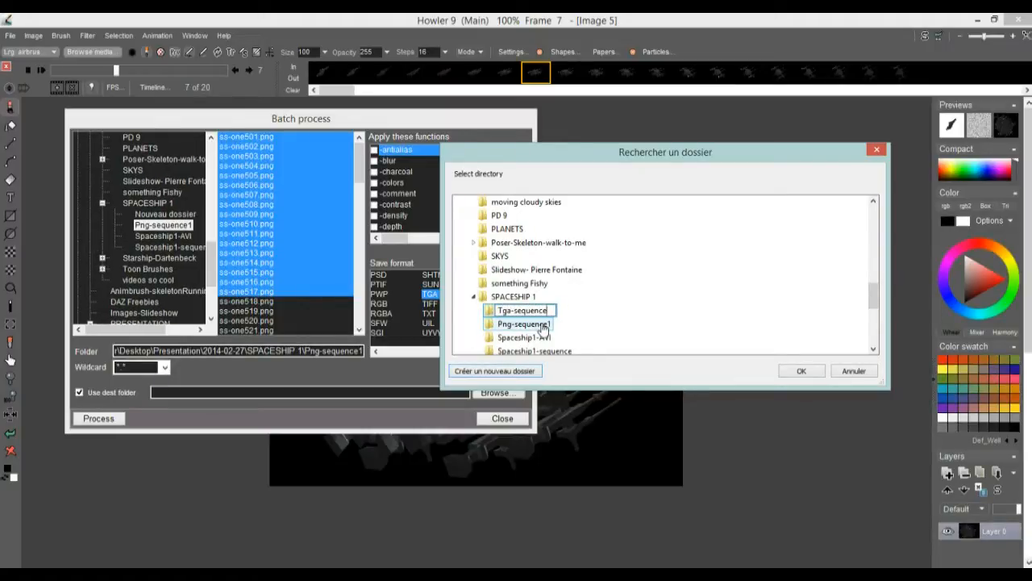
key("Return")
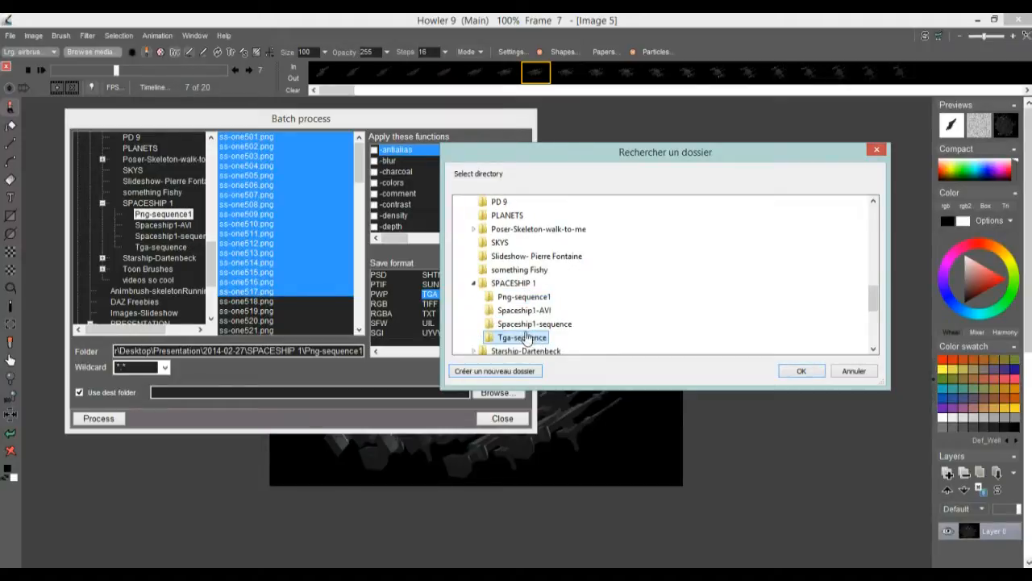
left_click(801, 372)
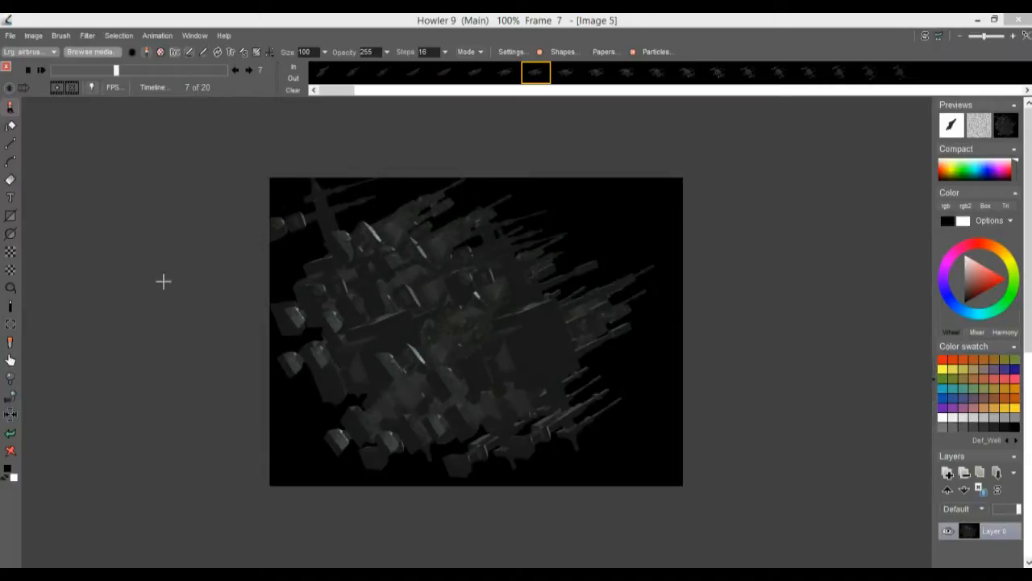
Step: Select all files in the Png-sequence1 list, from ss-one501.png through ss-one594.png and TempTga.tga
left_click(319, 175)
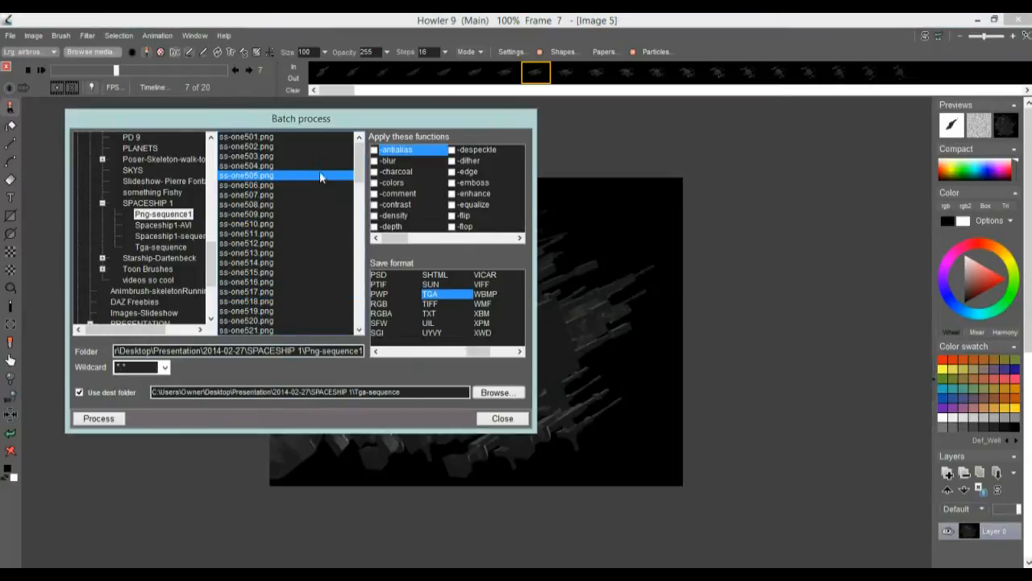
left_click(263, 138)
left_click_drag(263, 140, 263, 489)
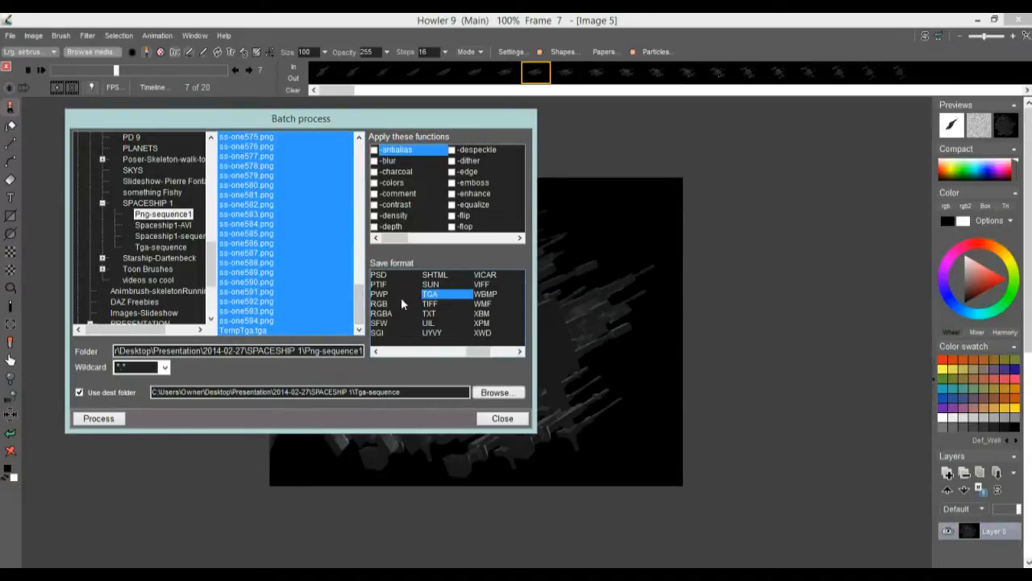
left_click_drag(359, 303, 362, 329)
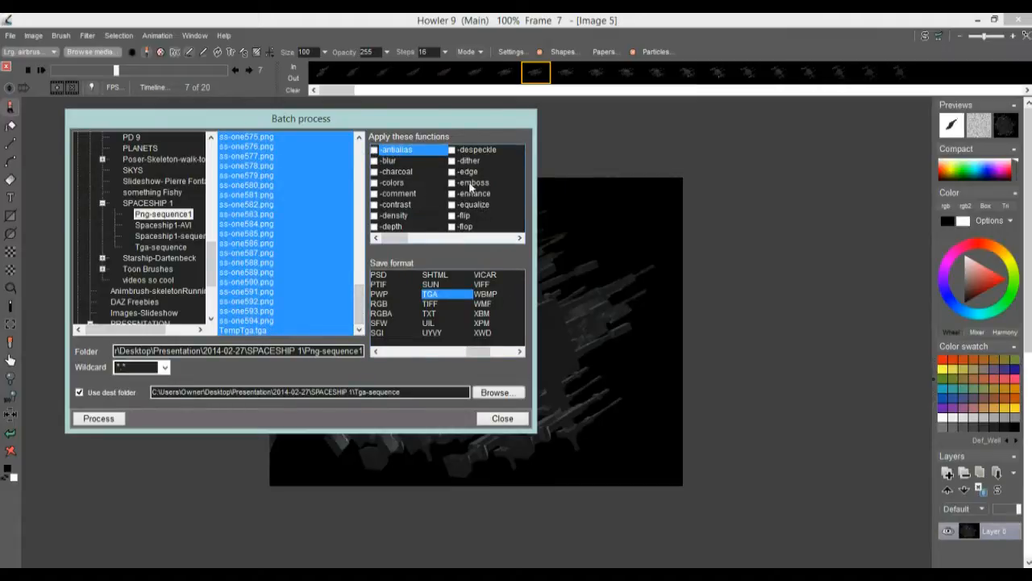
Step: Run the batch conversion of the selected spaceship frames to TGA in the Tga-sequence folder and close the batch process dialog
mouse_move(397, 238)
left_mouse_down()
mouse_move(502, 243)
mouse_move(391, 239)
left_mouse_up()
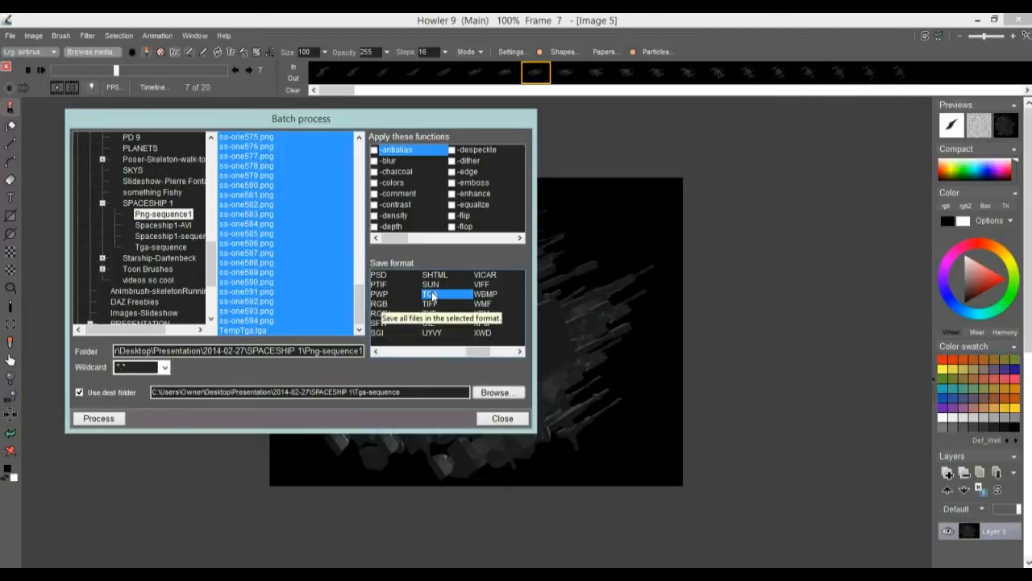
left_click(112, 419)
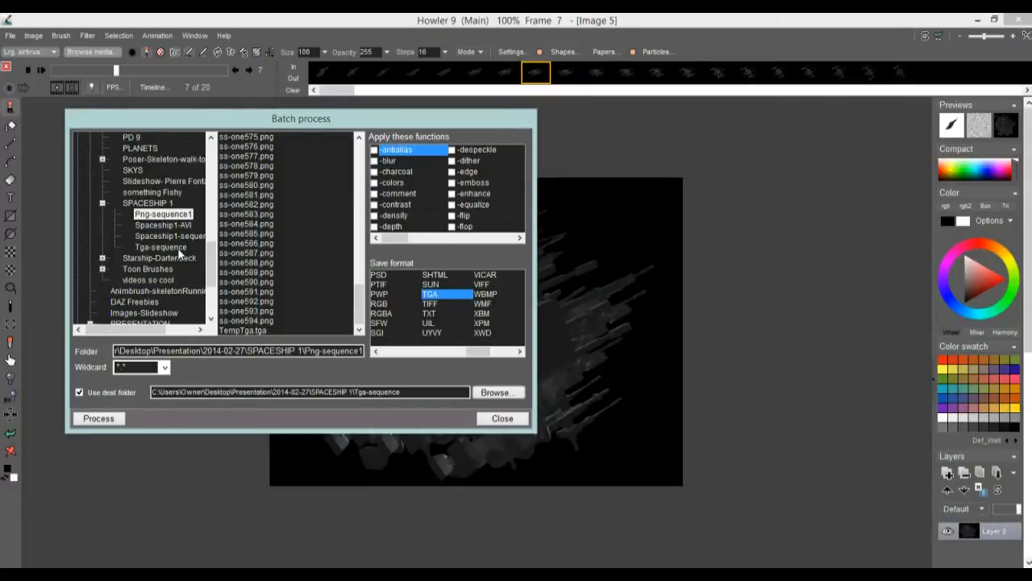
left_click(502, 419)
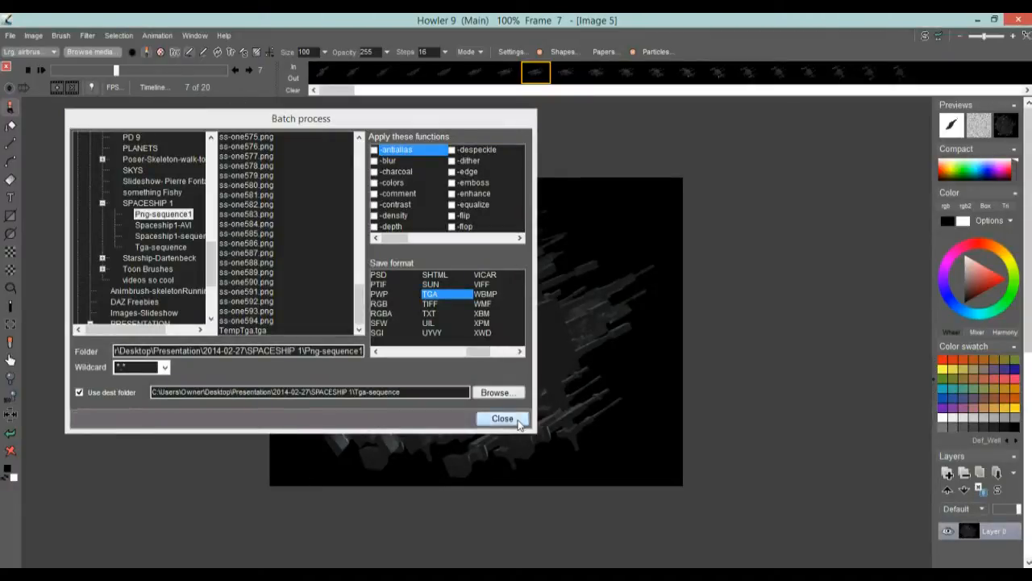
left_click(502, 419)
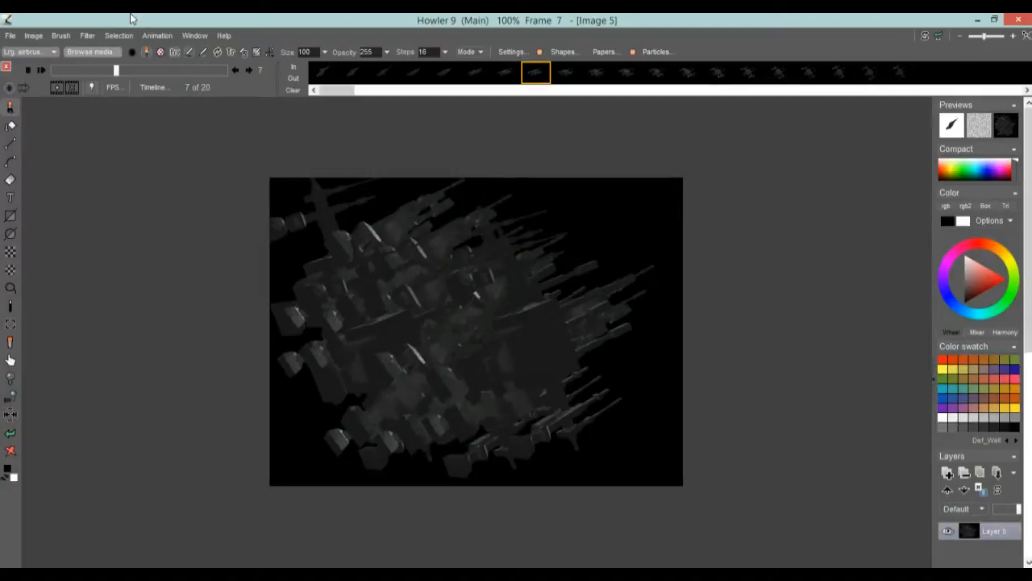
Step: Start loading an image sequence as an animated brush, with Targa as the file type
left_click(85, 35)
left_click(56, 34)
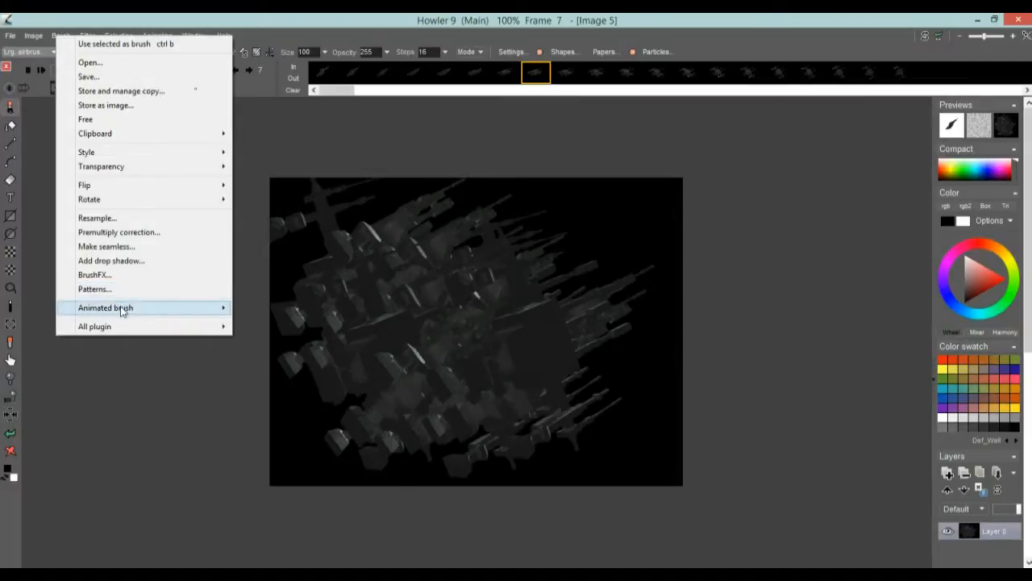
mouse_move(120, 305)
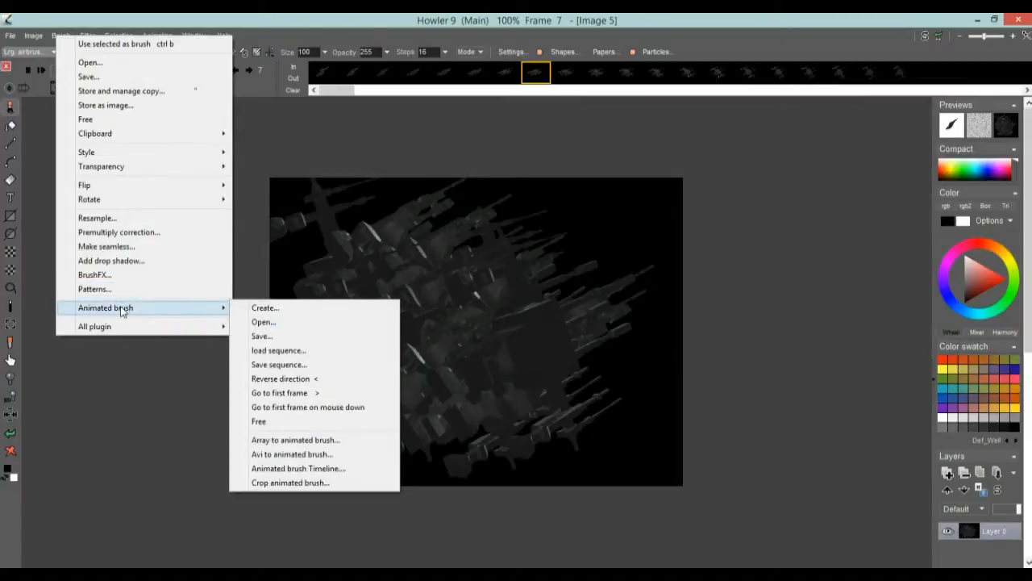
left_click(279, 351)
left_click(586, 264)
left_click(554, 274)
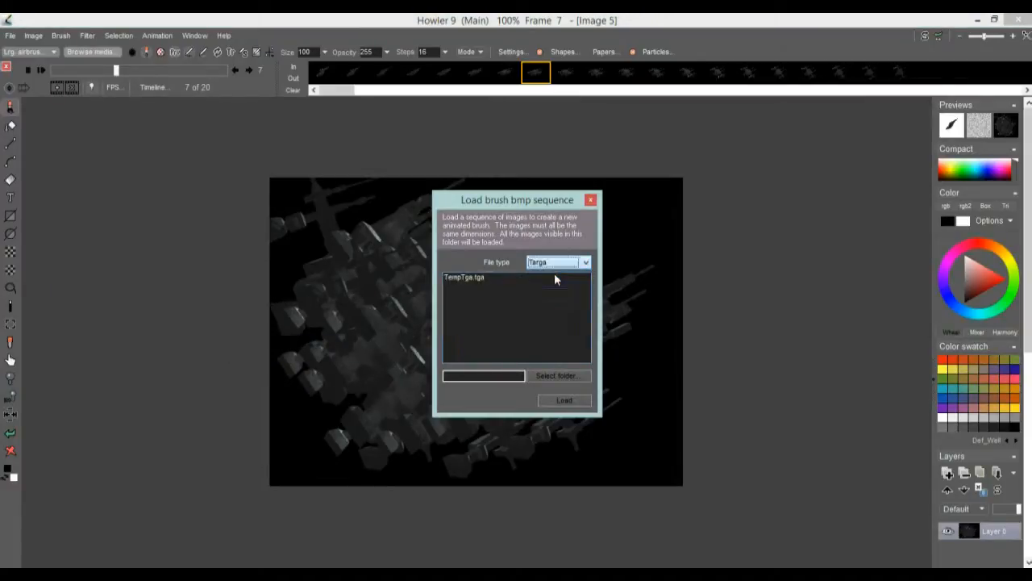
Step: Choose Presentation\2014-02-27\SPACESHIP 1\Tga-sequence as the folder for the brush sequence
left_click(559, 376)
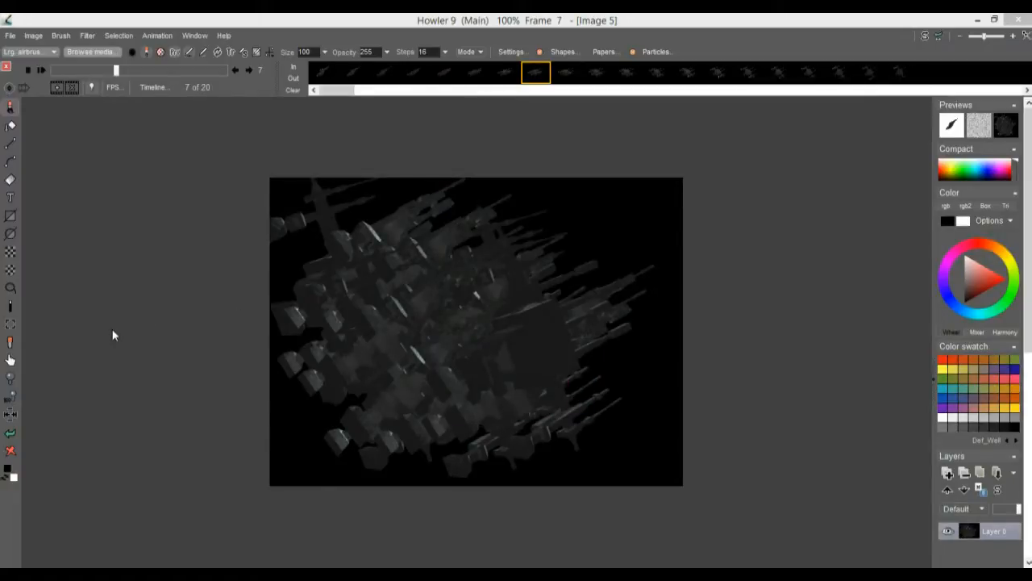
left_click_drag(833, 279, 831, 364)
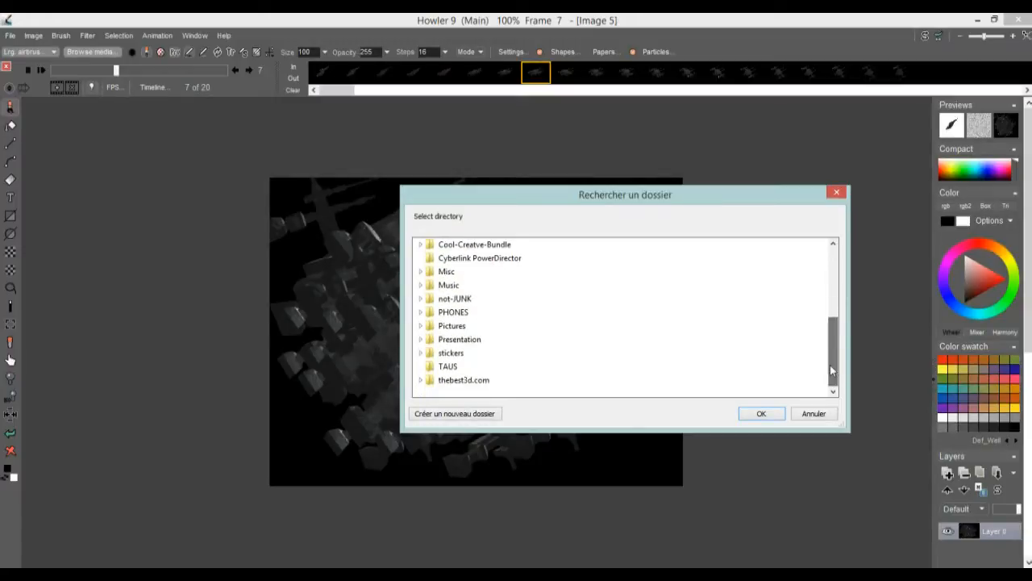
double_click(459, 339)
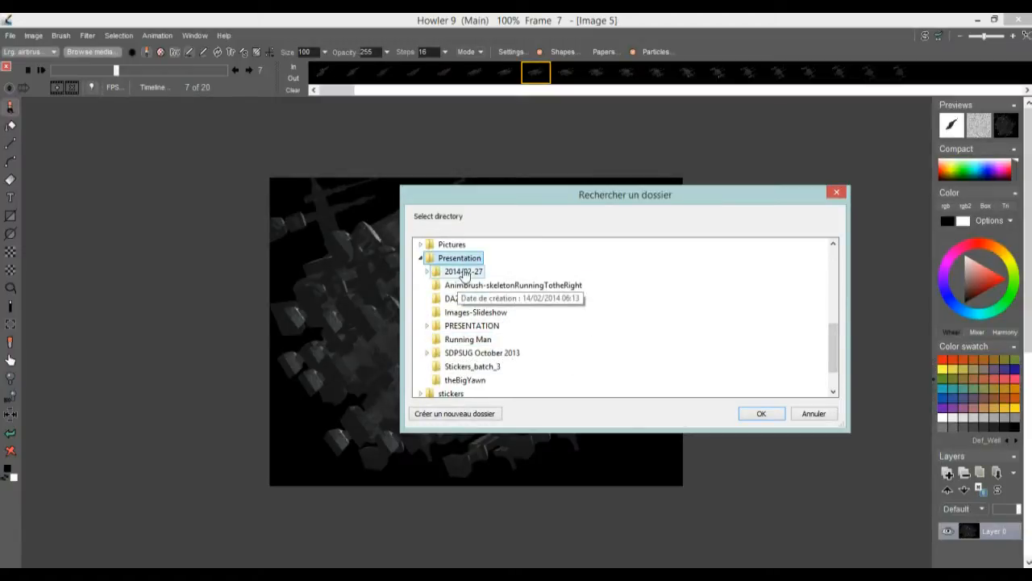
double_click(464, 272)
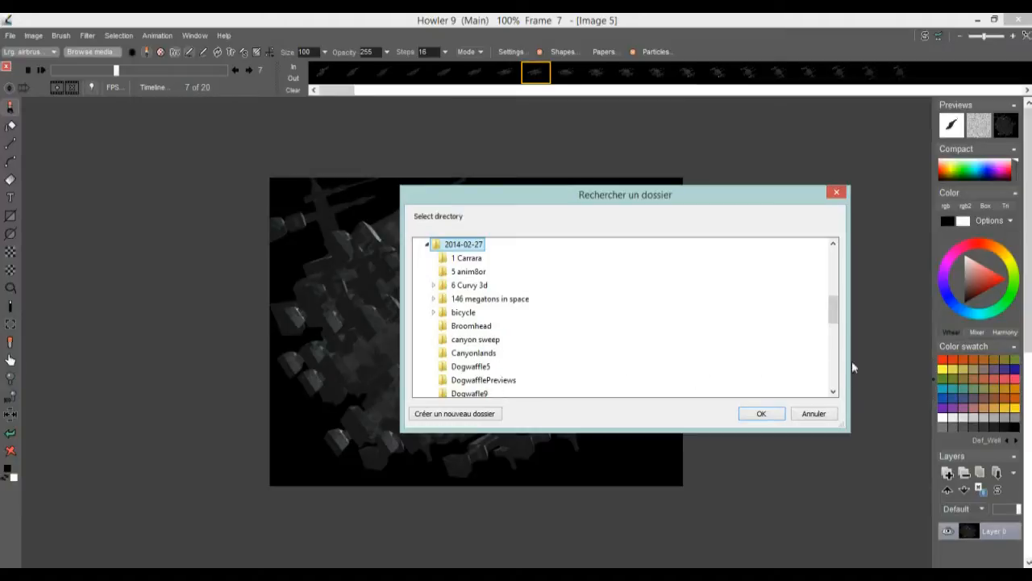
left_click_drag(834, 315, 833, 358)
double_click(464, 312)
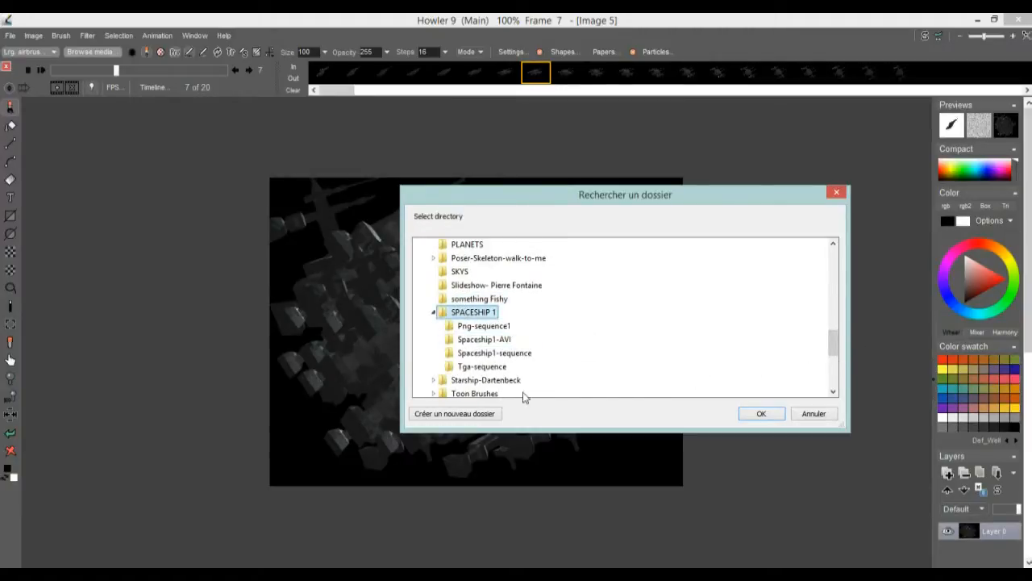
left_click(472, 368)
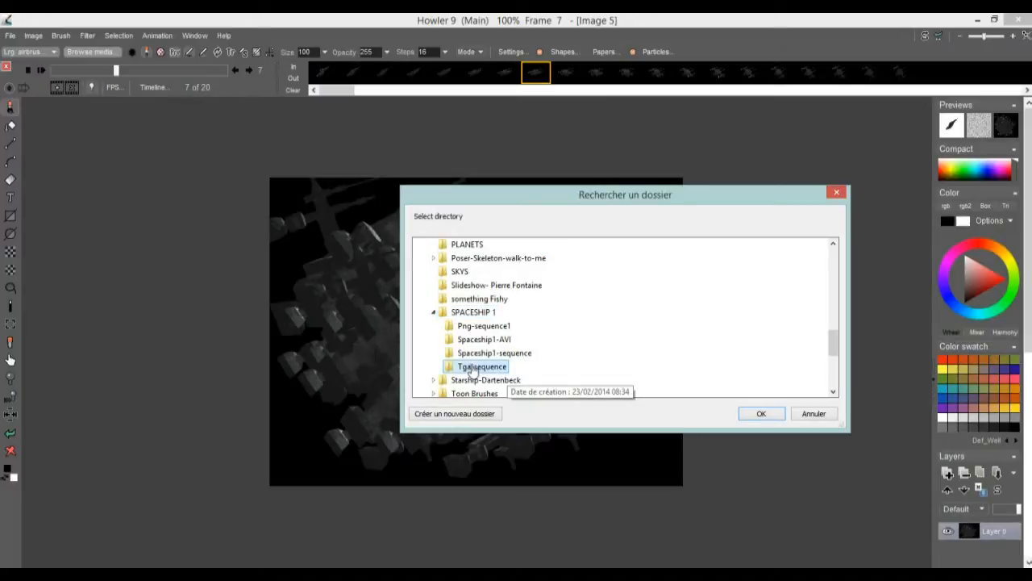
left_click(762, 414)
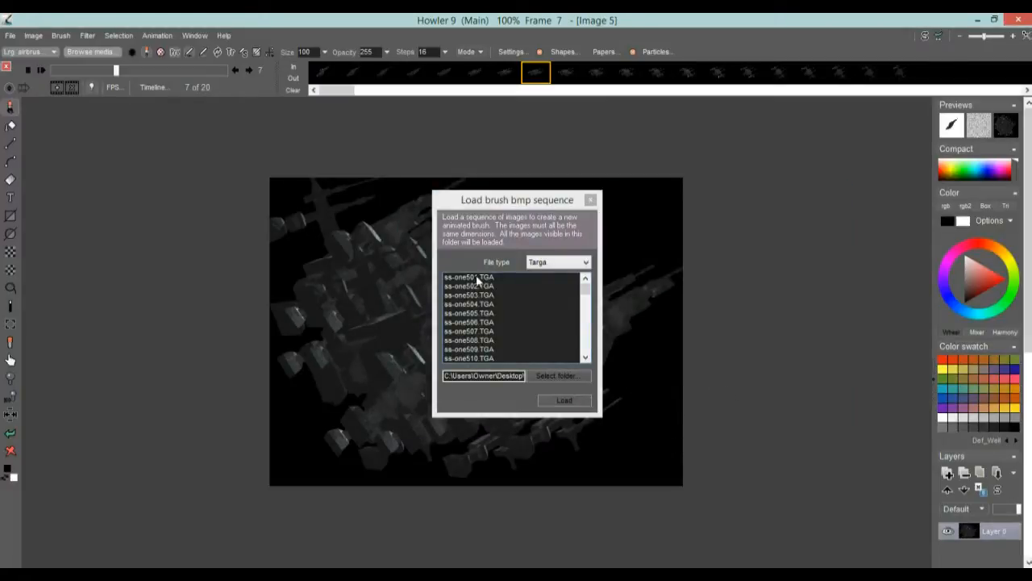
Step: Look over the first TGA frames in the list, select ss-one501.TGA, and load the sequence as an animated brush
left_click_drag(504, 200, 243, 196)
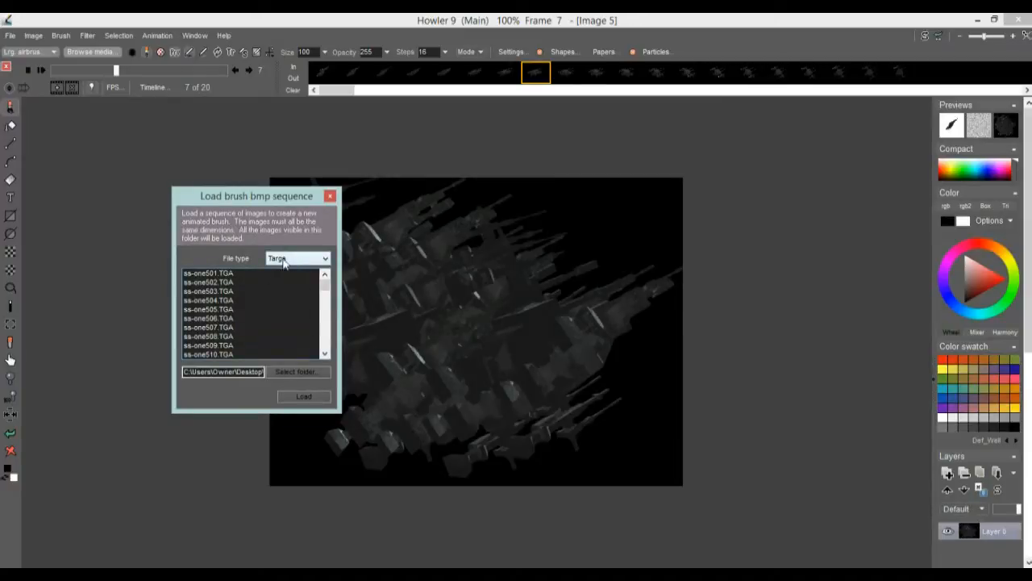
left_click(211, 274)
left_click(215, 283)
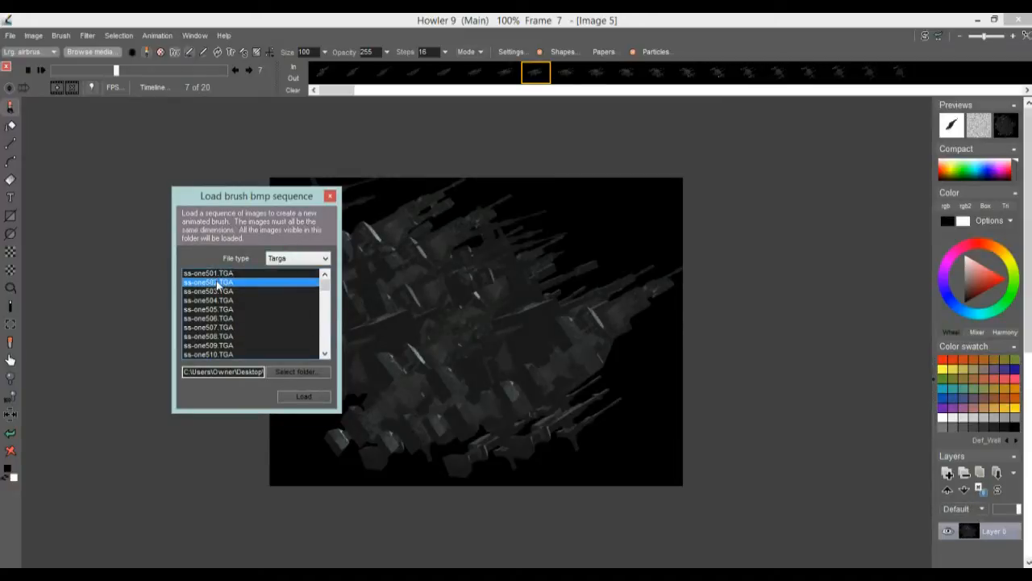
left_click(218, 292)
left_click(223, 305)
left_click(222, 284)
left_click_drag(224, 292, 228, 272)
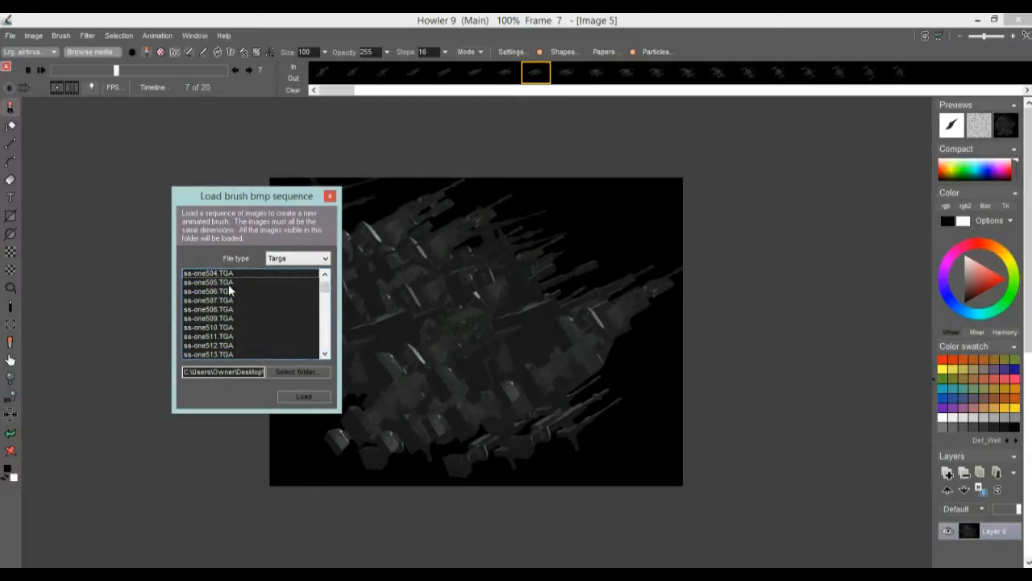
left_click(230, 276)
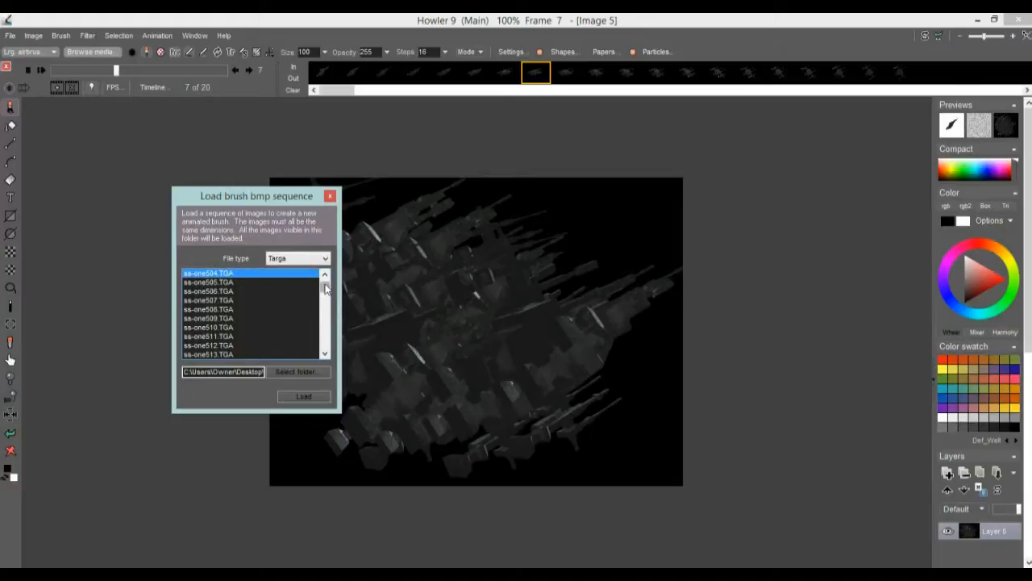
left_click_drag(325, 289, 322, 272)
left_click(230, 273)
left_click(304, 396)
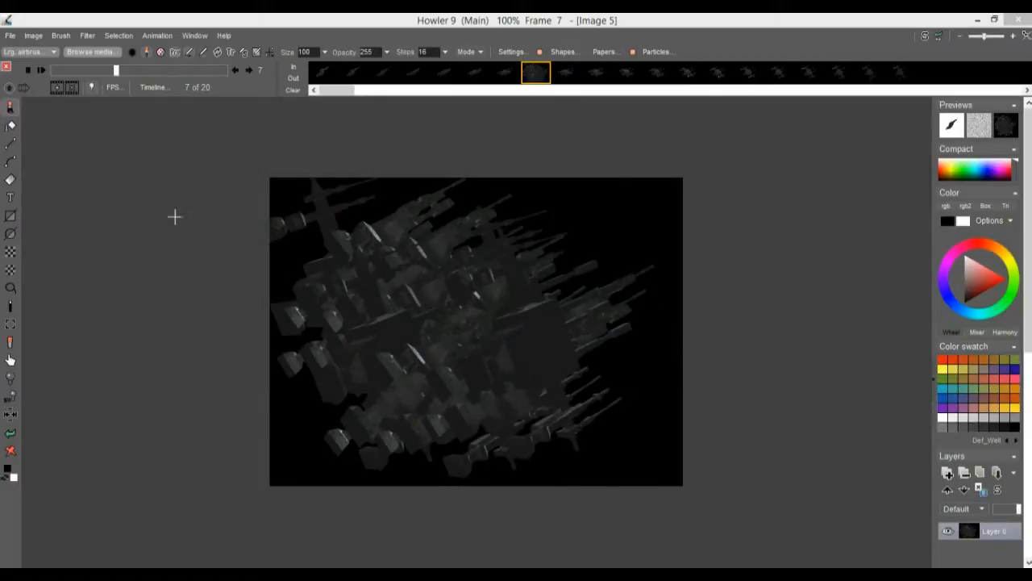
Step: Store a managed copy of the loaded spaceship animated brush in a brush buffer
mouse_move(116, 70)
left_mouse_down()
mouse_move(62, 70)
mouse_move(216, 75)
mouse_move(103, 70)
mouse_move(153, 70)
mouse_move(125, 72)
left_mouse_up()
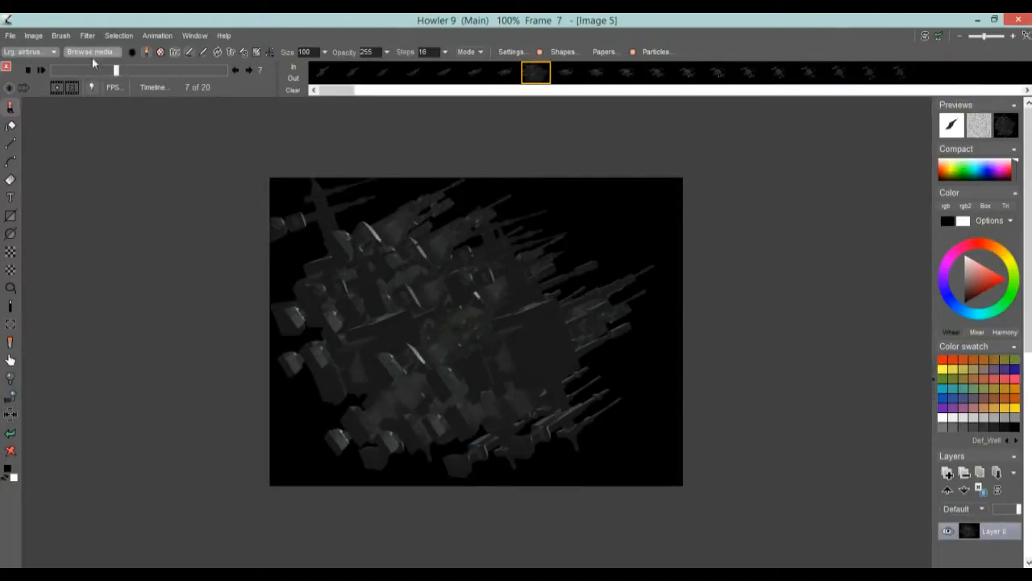
left_click(61, 36)
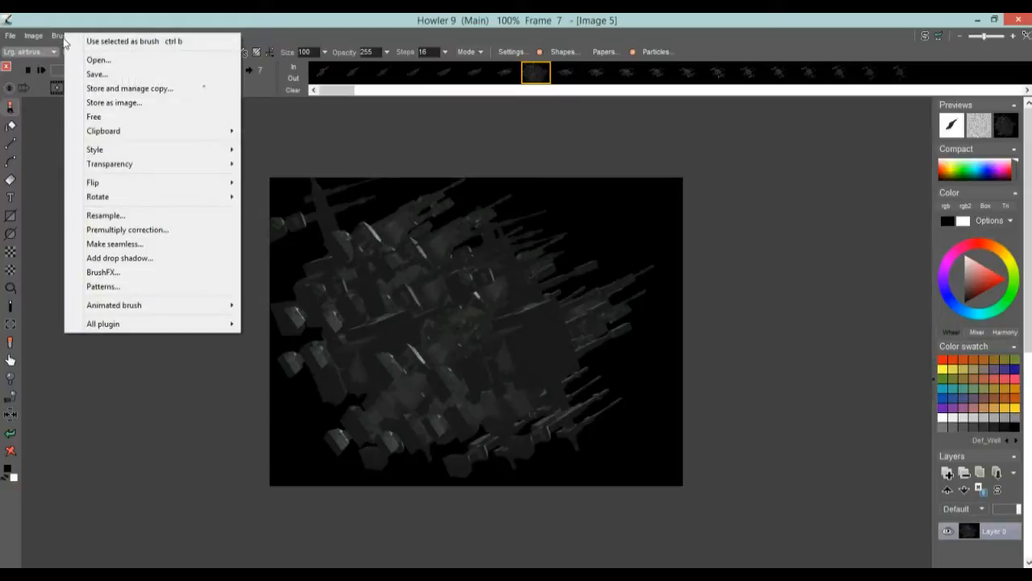
left_click(97, 88)
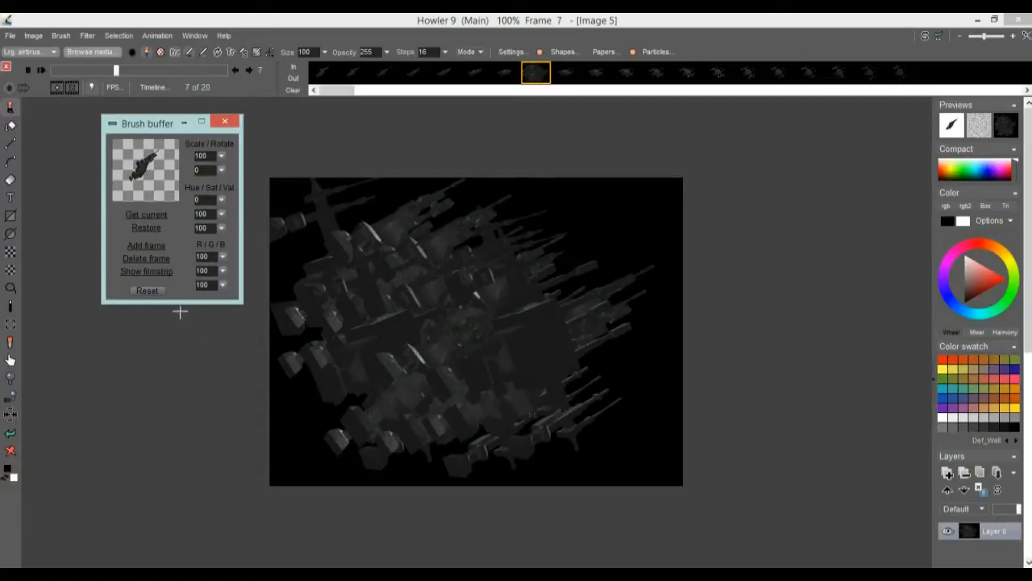
Step: Examine the stored brush's frames in its filmstrip, then hide the filmstrip and move the brush buffer clear of the image
left_click(155, 270)
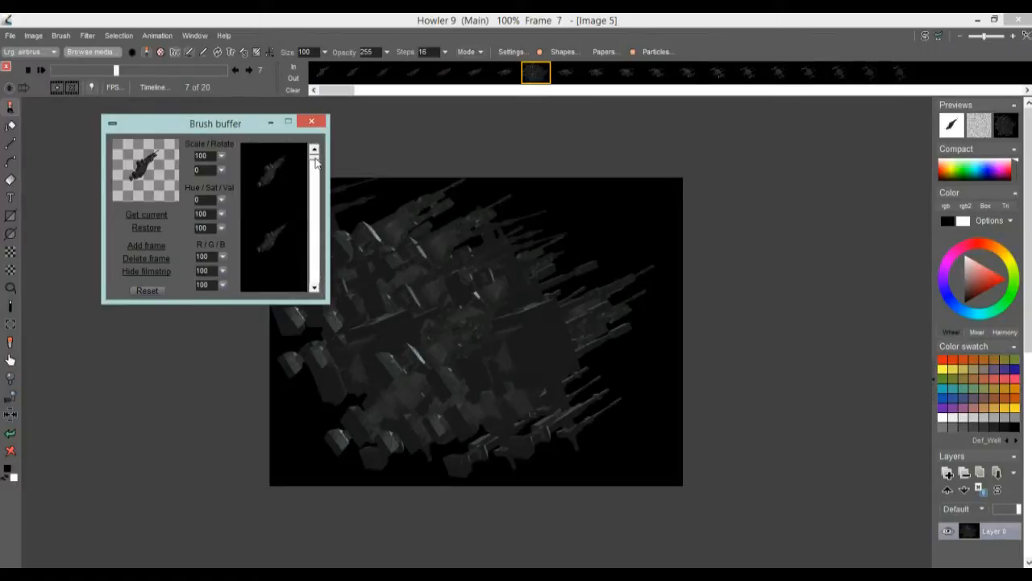
mouse_move(314, 206)
left_mouse_down()
mouse_move(316, 267)
mouse_move(315, 215)
left_mouse_up()
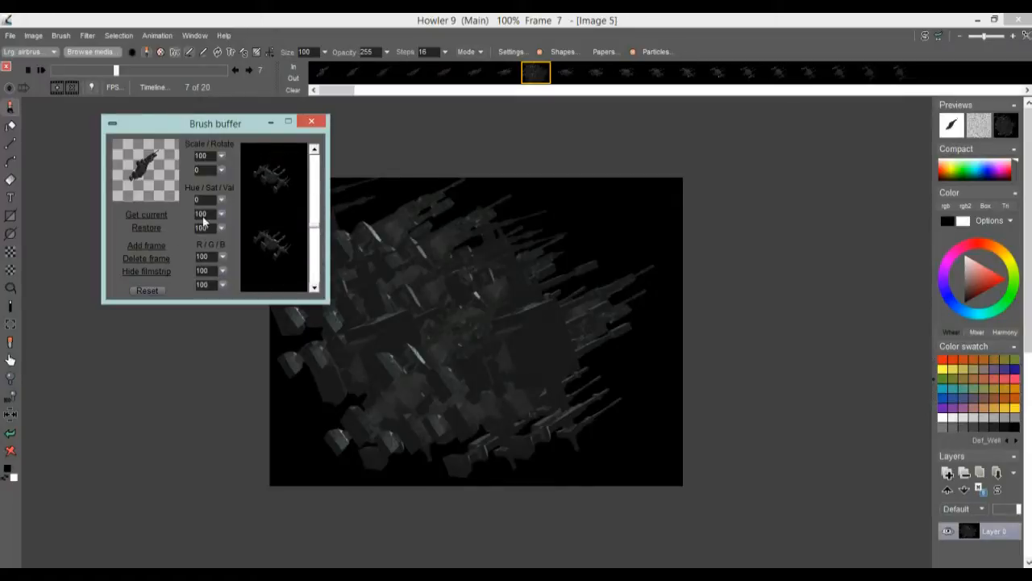
left_click(146, 271)
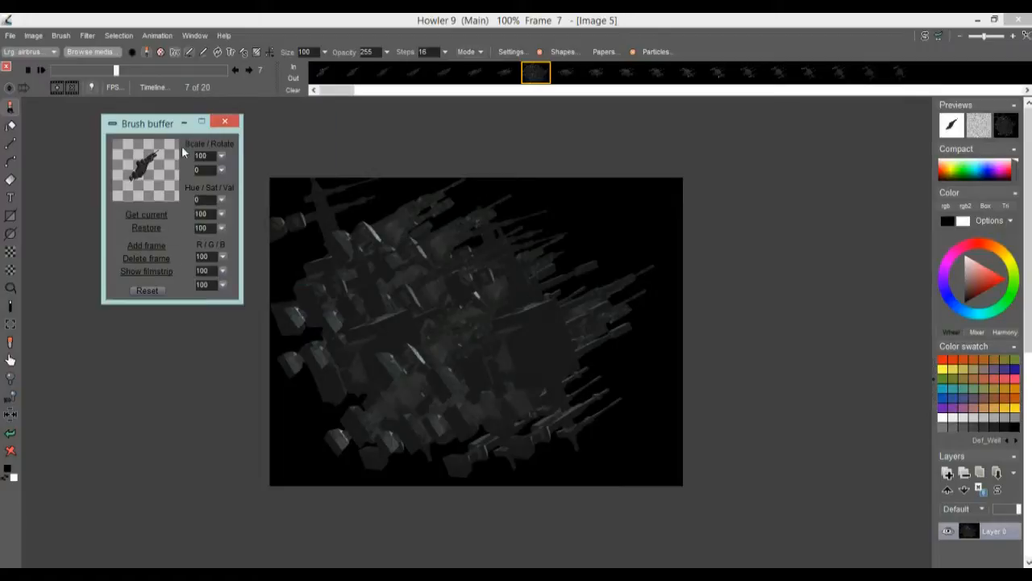
left_click_drag(171, 127, 100, 137)
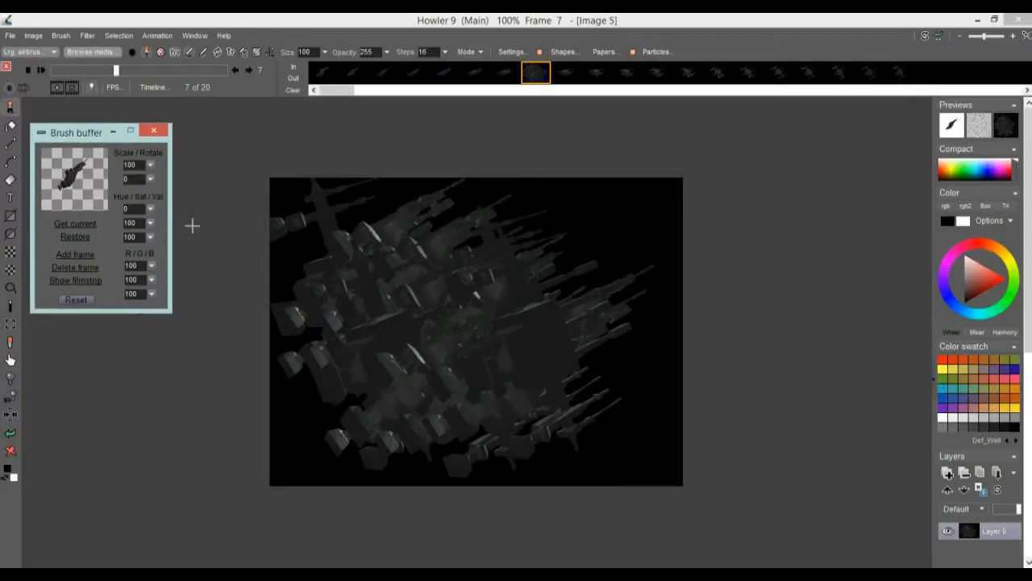
Step: Load approaching Saturn.avi from the 2014-02-27 folder as the animation, using frames 0 to 148
left_click(161, 36)
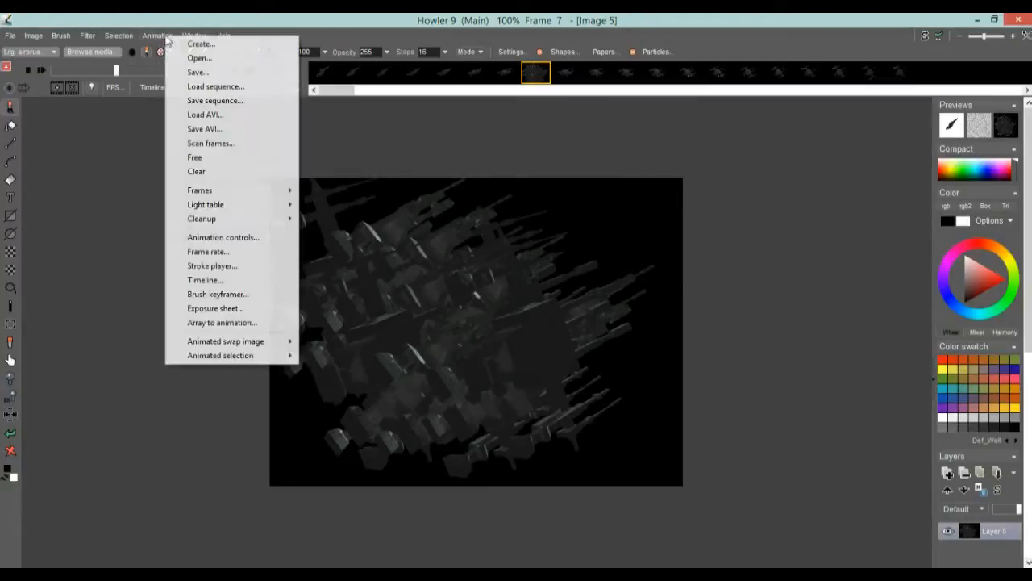
left_click(225, 118)
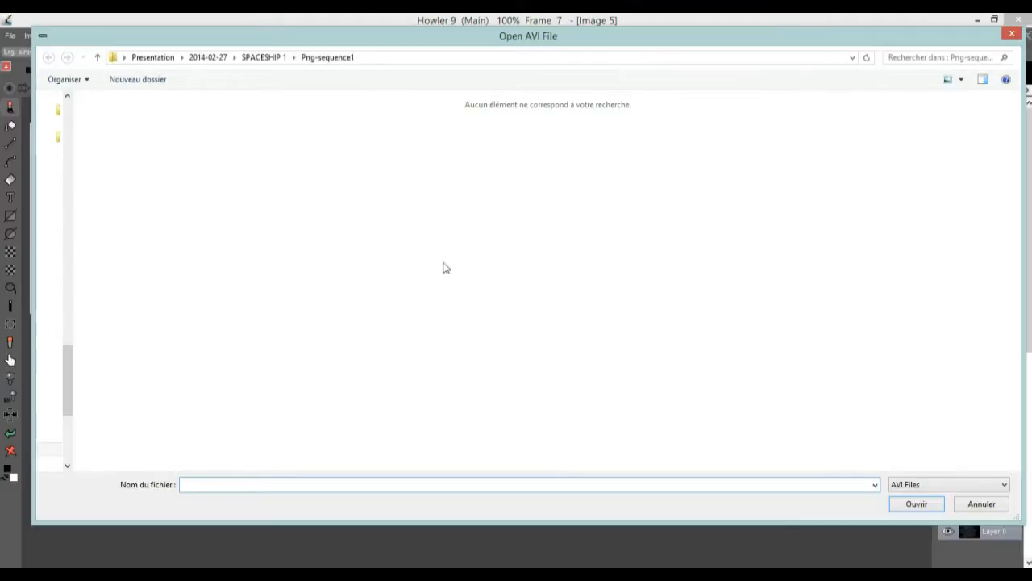
left_click(262, 58)
left_click(208, 59)
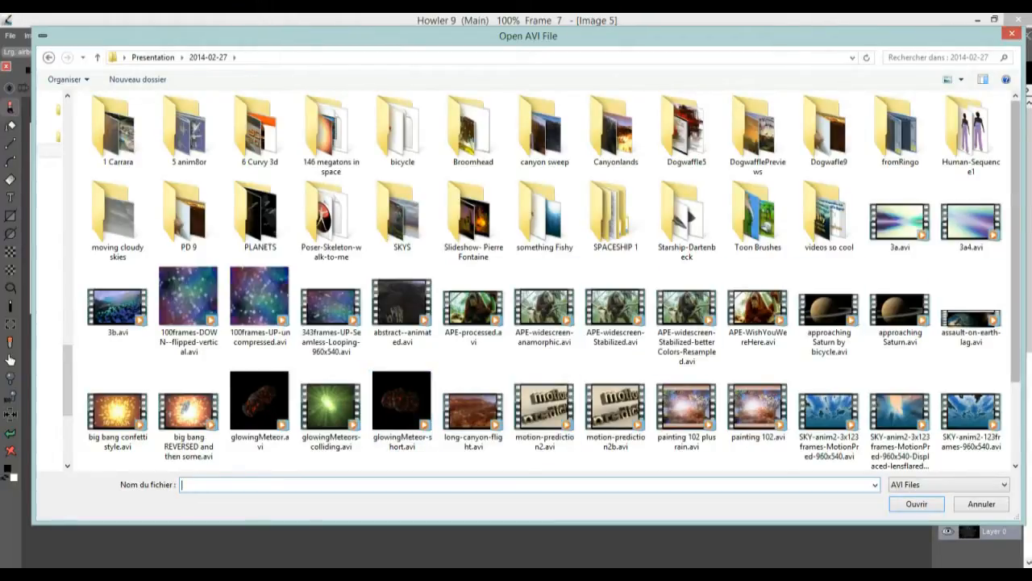
left_click(910, 319)
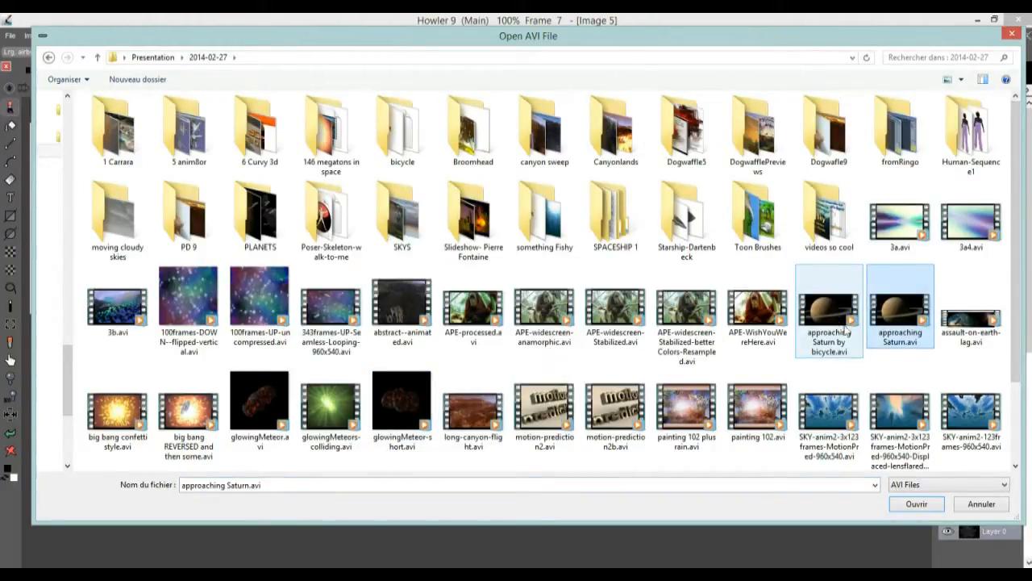
left_click(929, 505)
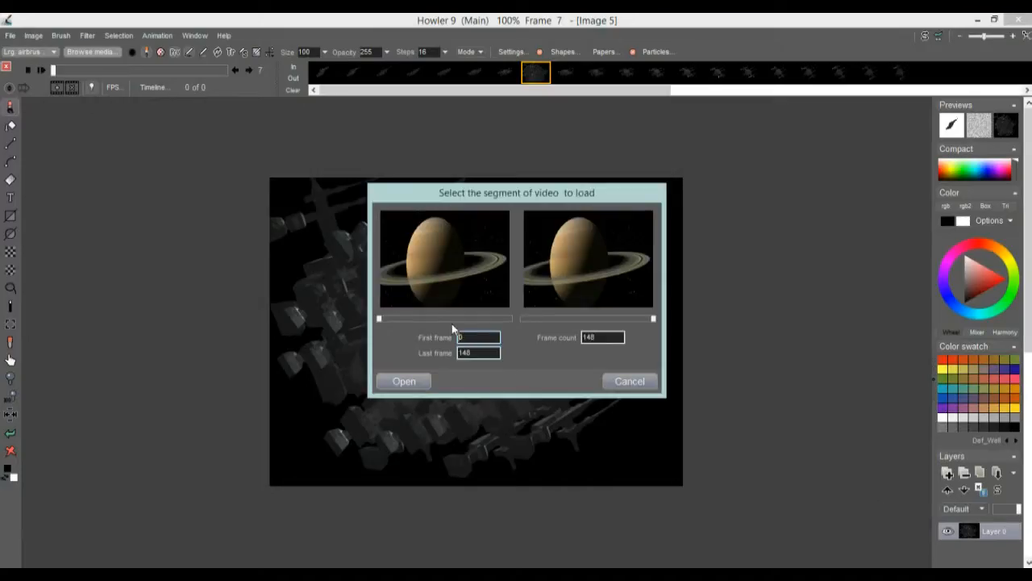
left_click(404, 382)
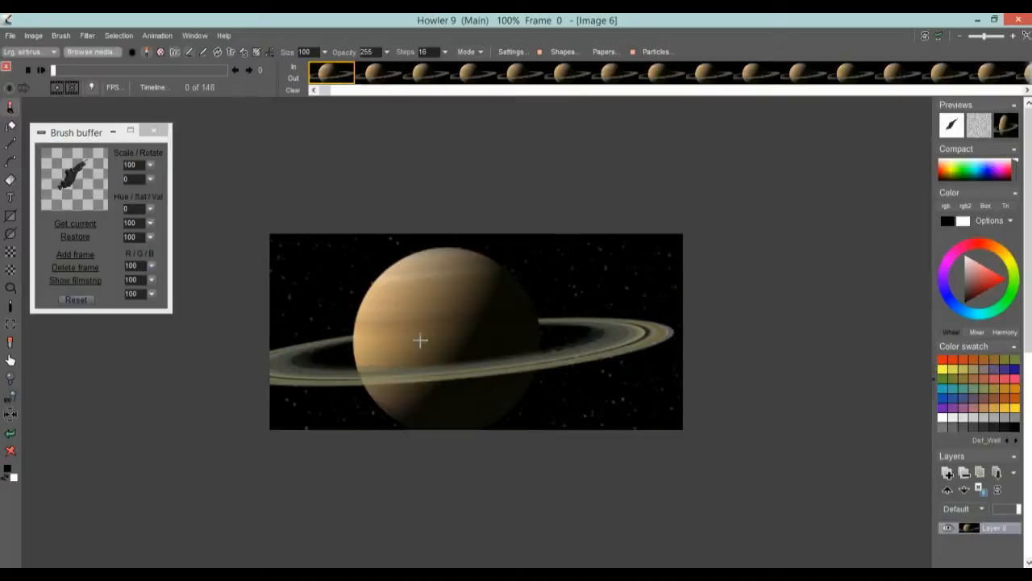
Step: Pick the stored spaceship brush and paint a diagonal stroke across Saturn from the lower left to the upper right
left_click(60, 168)
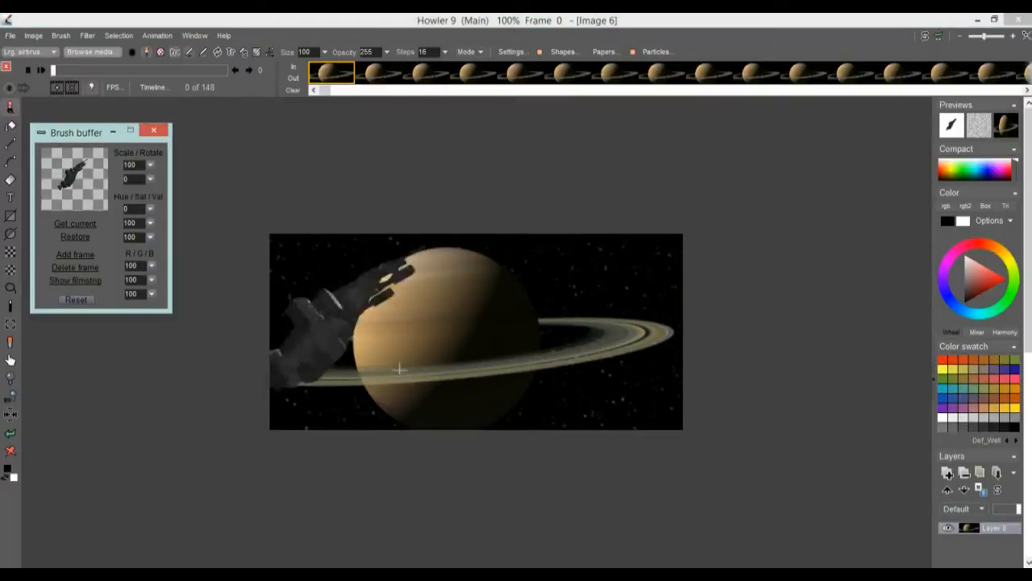
left_click_drag(369, 396, 713, 251)
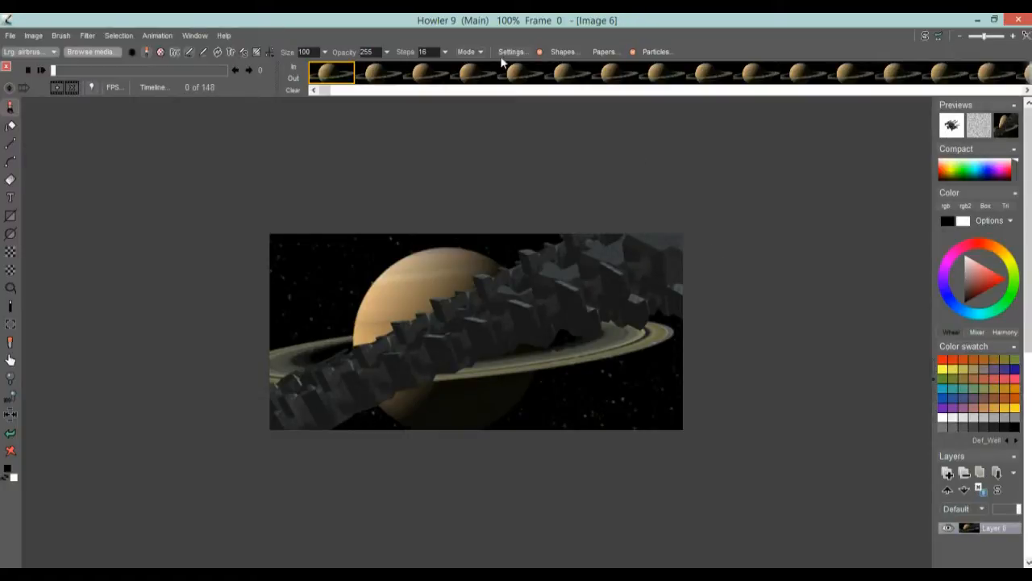
Step: Set the brush step value to 1, try a diagonal stroke across Saturn, and undo both painted strokes
left_click(446, 52)
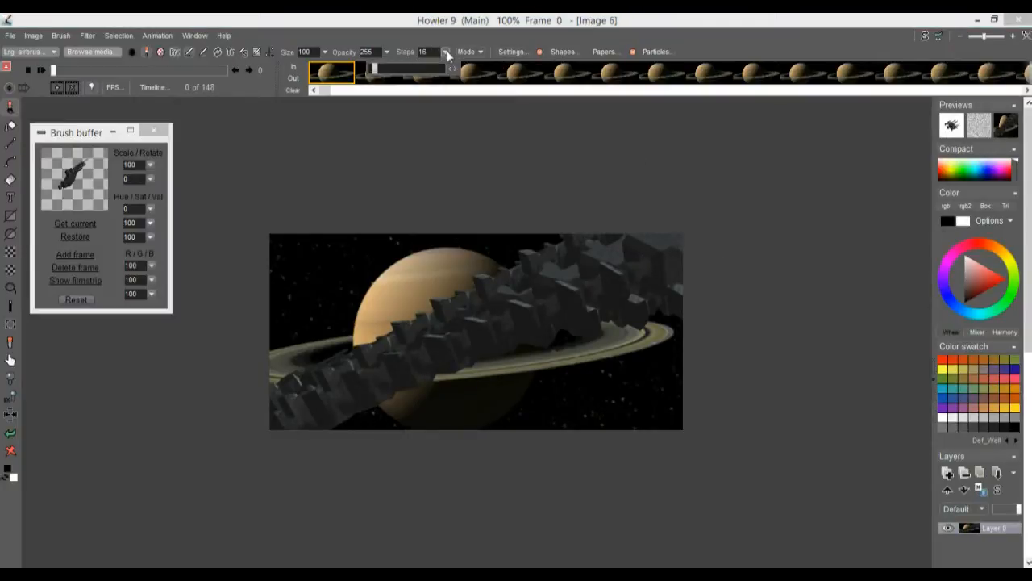
left_click_drag(375, 72, 369, 73)
mouse_move(283, 408)
left_mouse_down()
mouse_move(302, 410)
mouse_move(392, 346)
mouse_move(687, 282)
left_mouse_up()
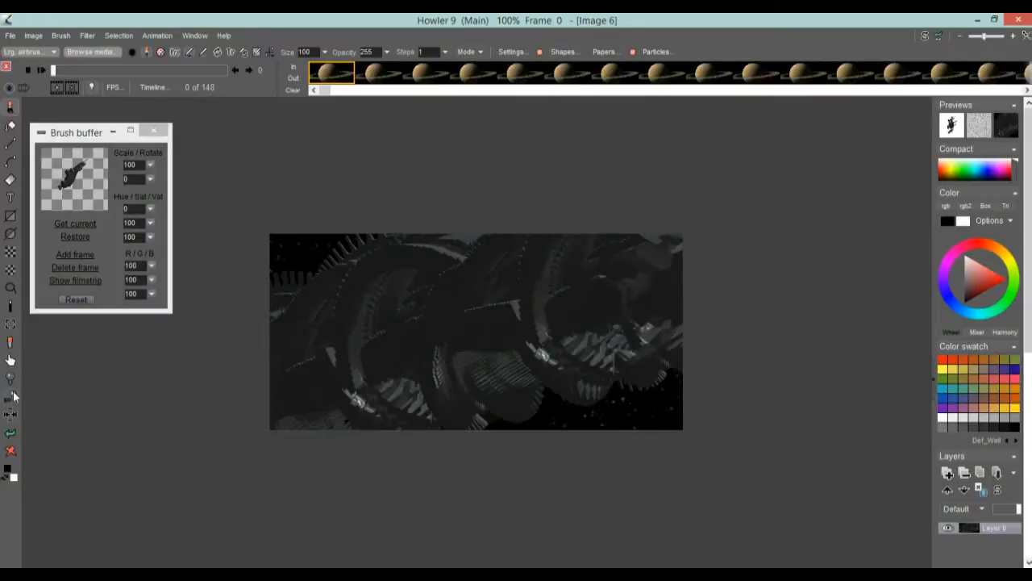
left_click(11, 434)
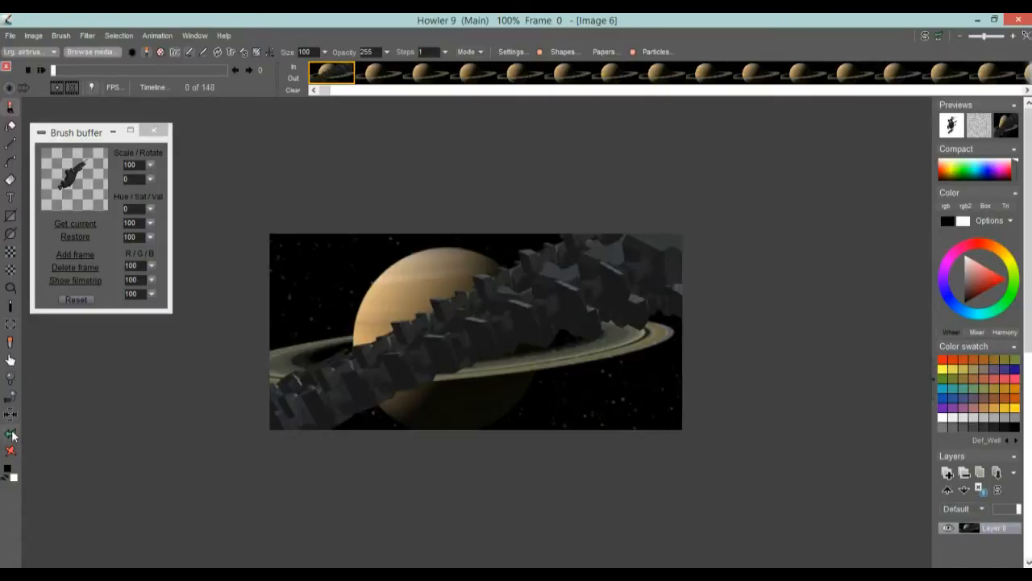
left_click(10, 443)
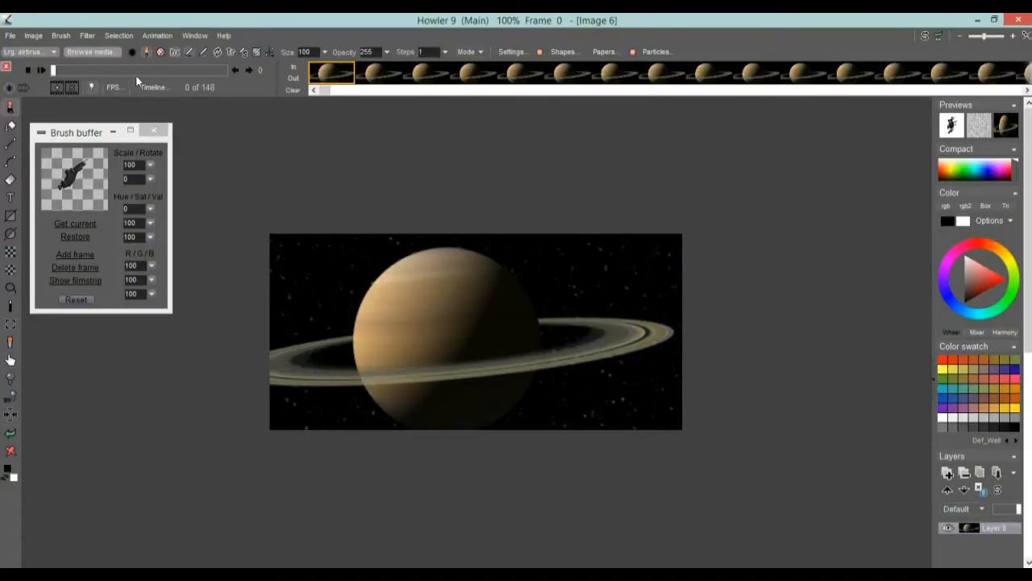
Step: Paint the spaceship across the animation frames from lower left to upper right, play the result, and return to frame 0
left_click_drag(62, 71, 25, 83)
mouse_move(332, 502)
left_mouse_down()
mouse_move(302, 440)
mouse_move(265, 451)
mouse_move(772, 168)
left_mouse_up()
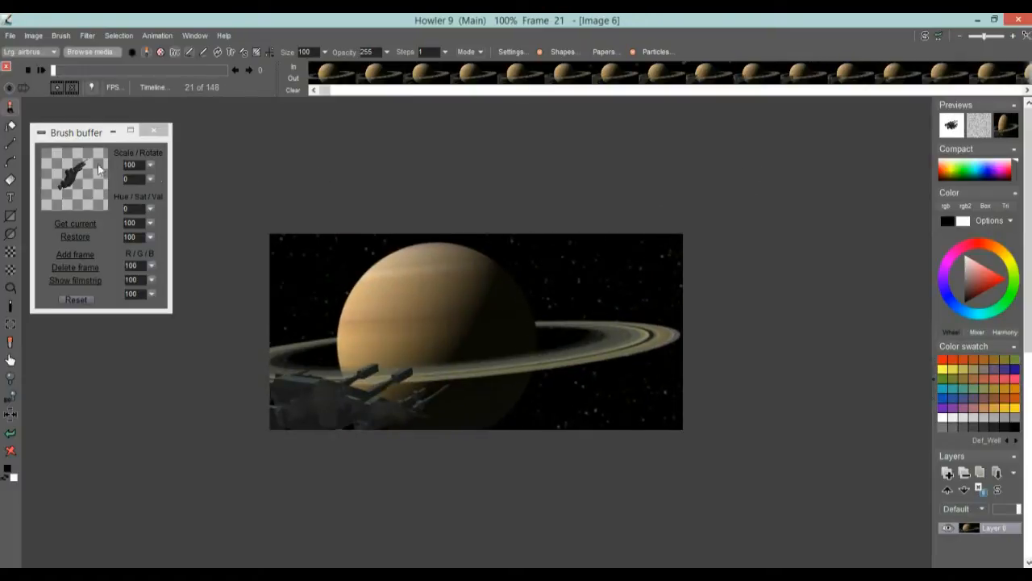
left_click(41, 70)
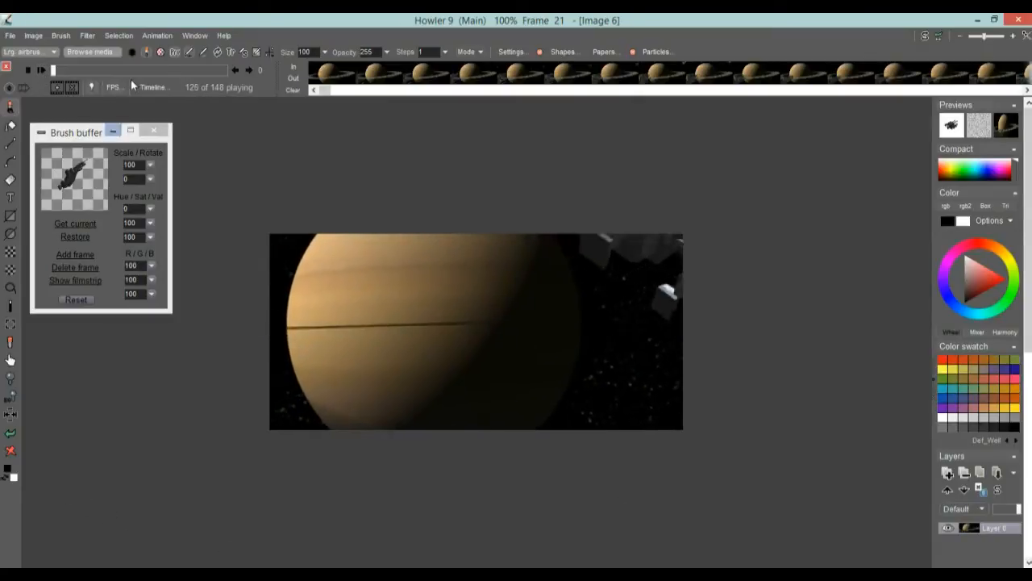
mouse_move(61, 72)
left_mouse_down()
mouse_move(192, 69)
mouse_move(50, 71)
left_mouse_up()
Step: Reload the clean approaching Saturn.avi from the 2014-02-27 folder as the animation
left_click(162, 36)
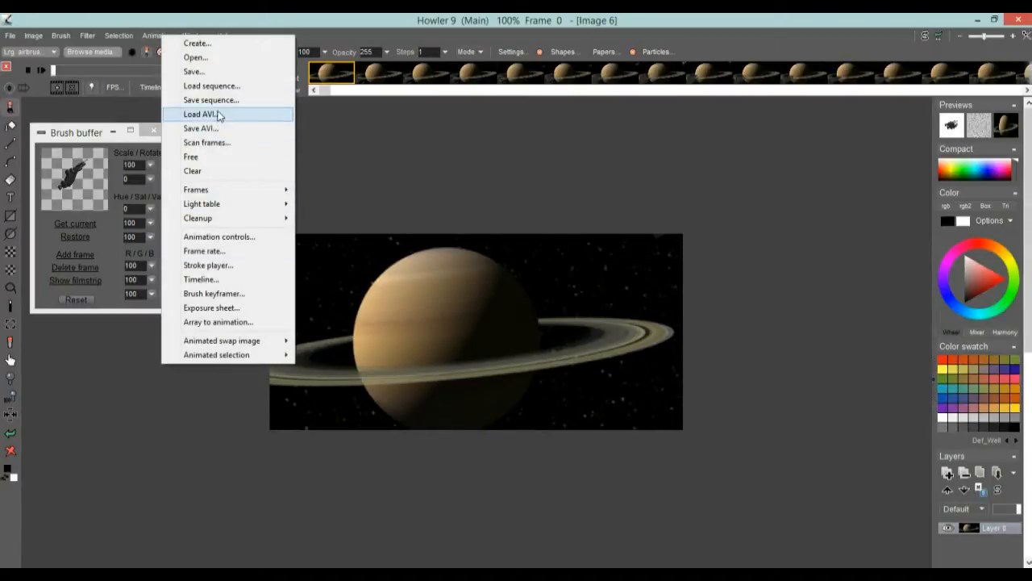
left_click(202, 114)
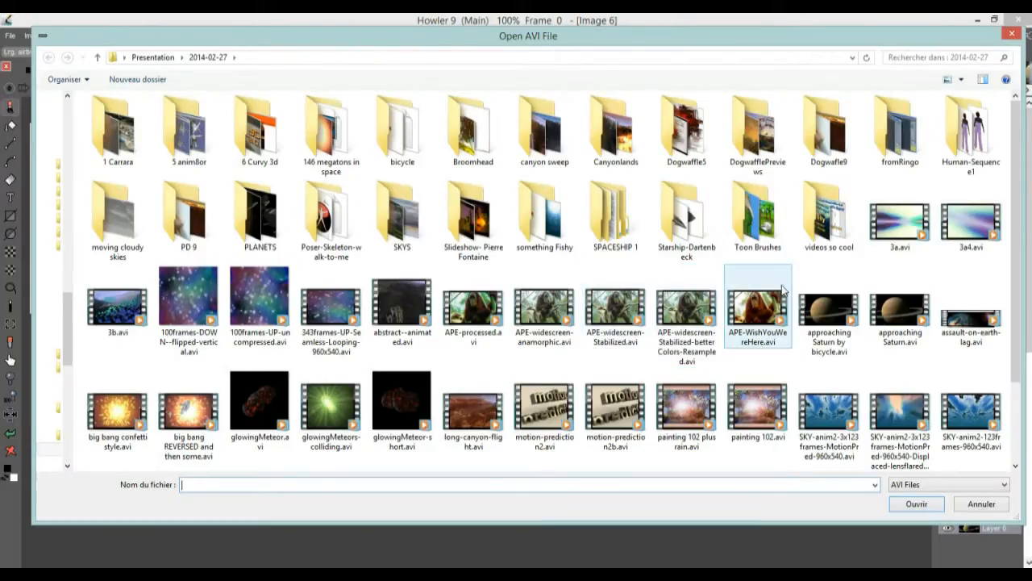
left_click(911, 321)
left_click(925, 509)
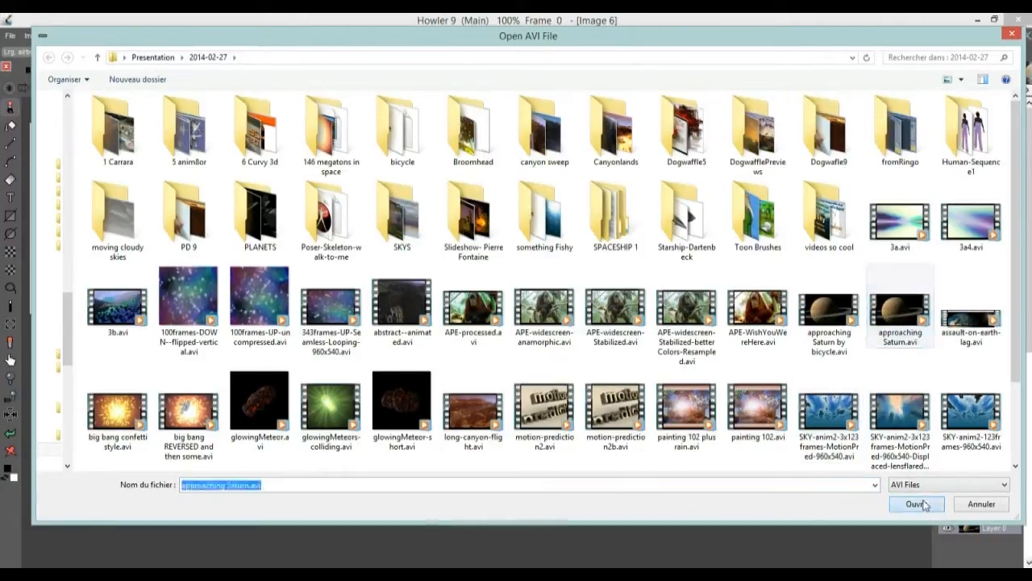
left_click(404, 381)
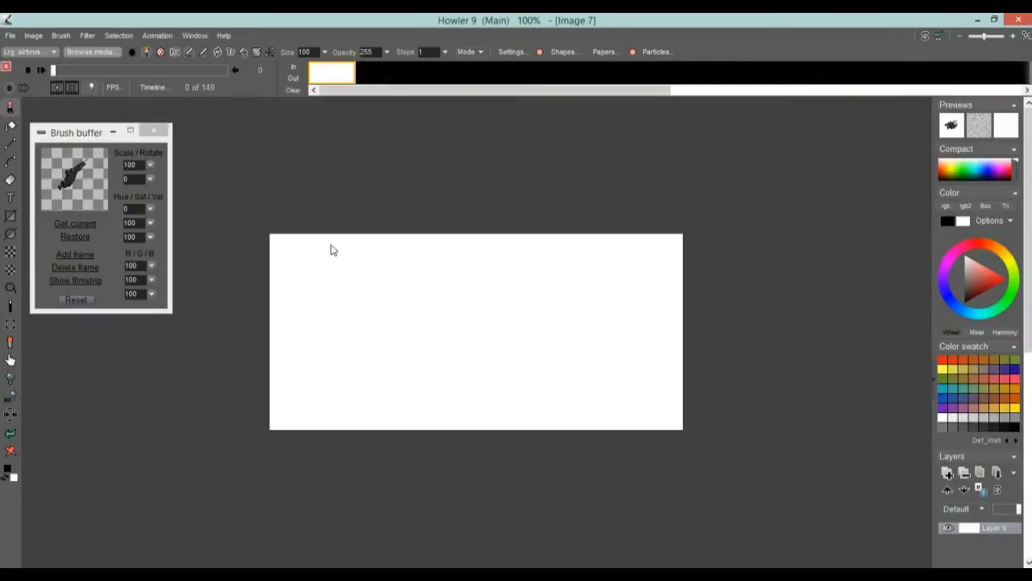
Step: Bring up the Brush keyframer, enlarge its window, and scrub through the frames to preview the spaceship brush
left_click(157, 36)
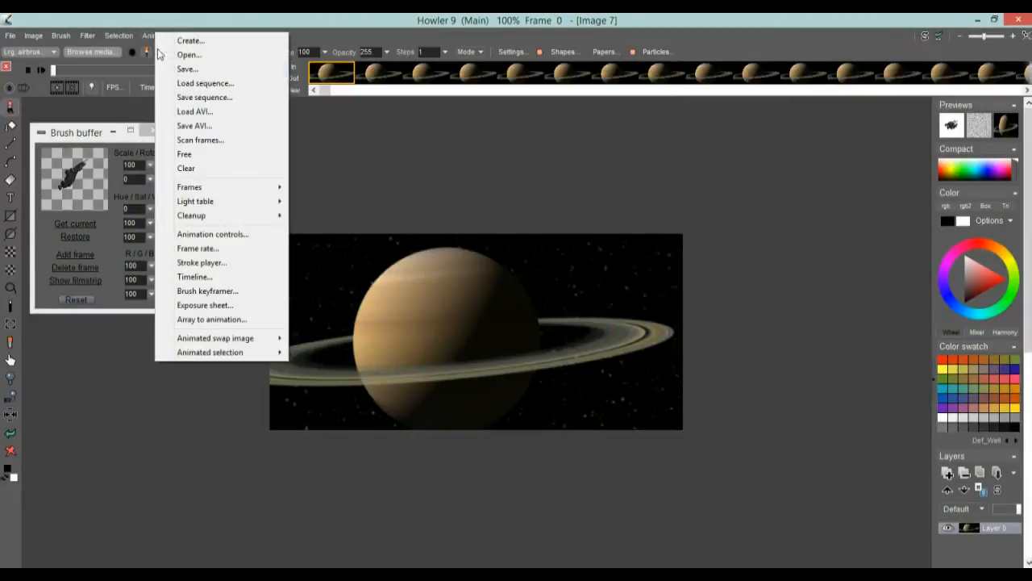
left_click(208, 292)
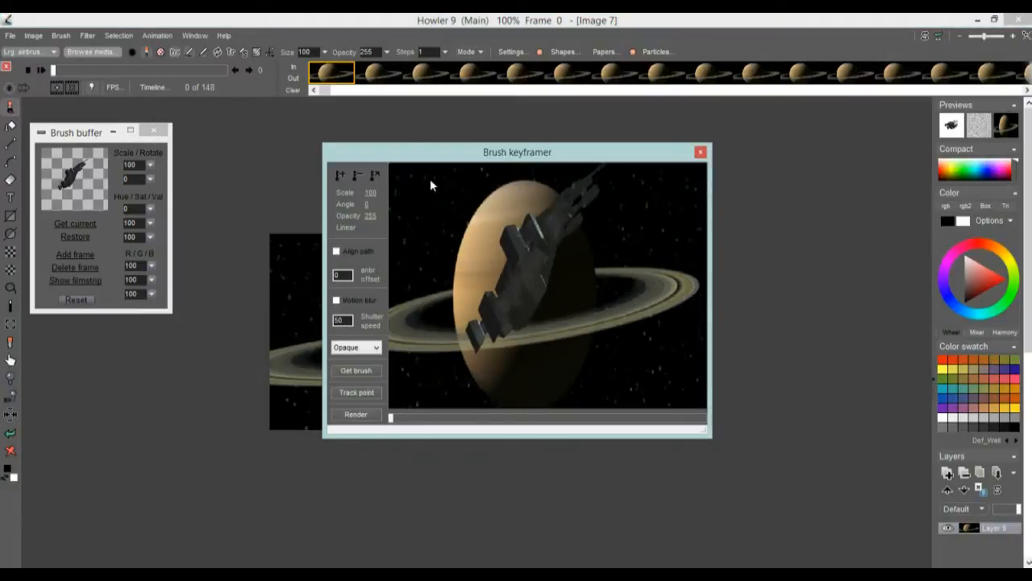
mouse_move(407, 153)
left_mouse_down()
mouse_move(231, 124)
mouse_move(219, 138)
left_mouse_up()
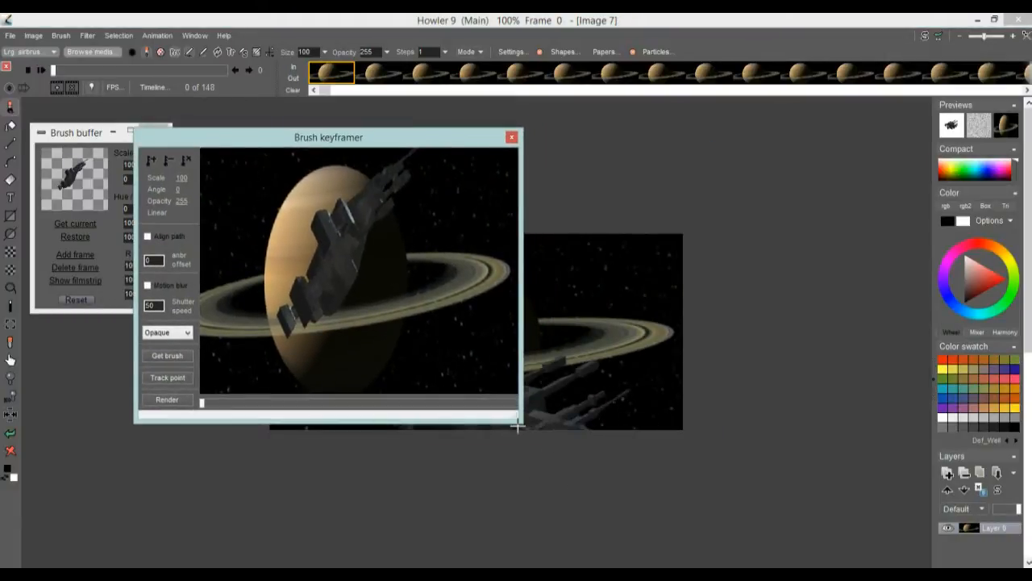
mouse_move(512, 416)
left_mouse_down()
mouse_move(856, 524)
mouse_move(907, 524)
left_mouse_up()
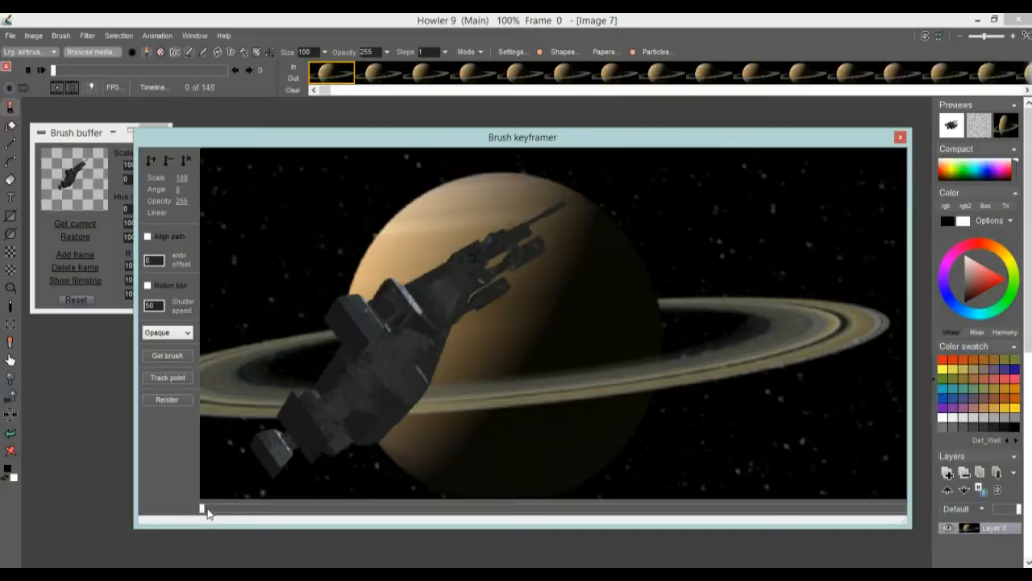
left_click_drag(203, 515, 353, 525)
left_click_drag(521, 526, 146, 459)
Step: Keyframe the spaceship at frame 0 over Saturn's lower left with scale 144, angle 25 and opacity 0
mouse_move(410, 359)
left_mouse_down()
mouse_move(269, 311)
mouse_move(364, 404)
left_mouse_up()
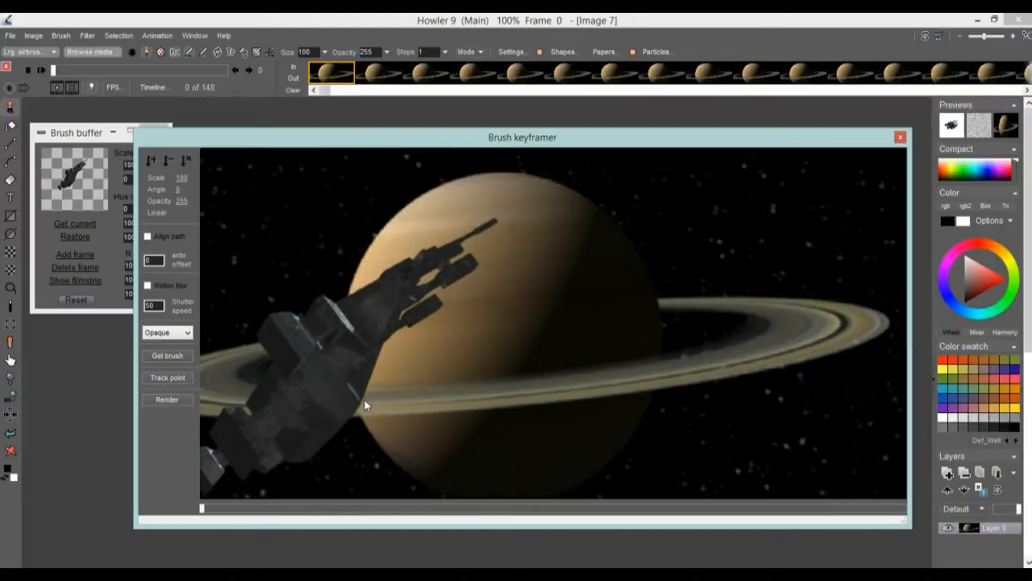
mouse_move(173, 189)
left_mouse_down()
mouse_move(196, 188)
mouse_move(193, 177)
mouse_move(94, 200)
mouse_move(193, 198)
mouse_move(81, 198)
left_mouse_up()
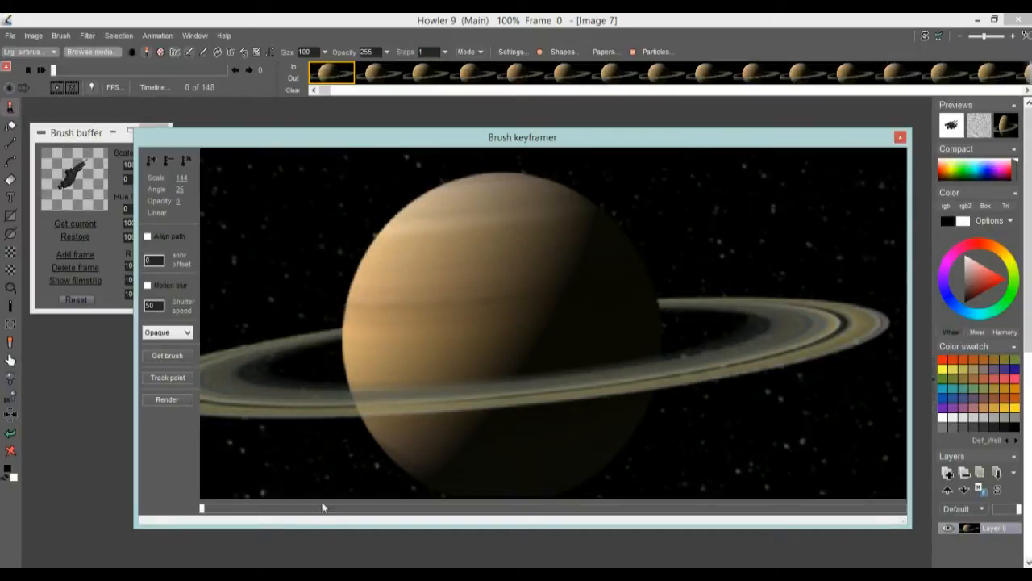
left_click(150, 164)
Step: Keyframe the spaceship at frame 21 over Saturn's lower left with scale 88, angle -2 and opacity 255
left_click_drag(201, 508, 302, 508)
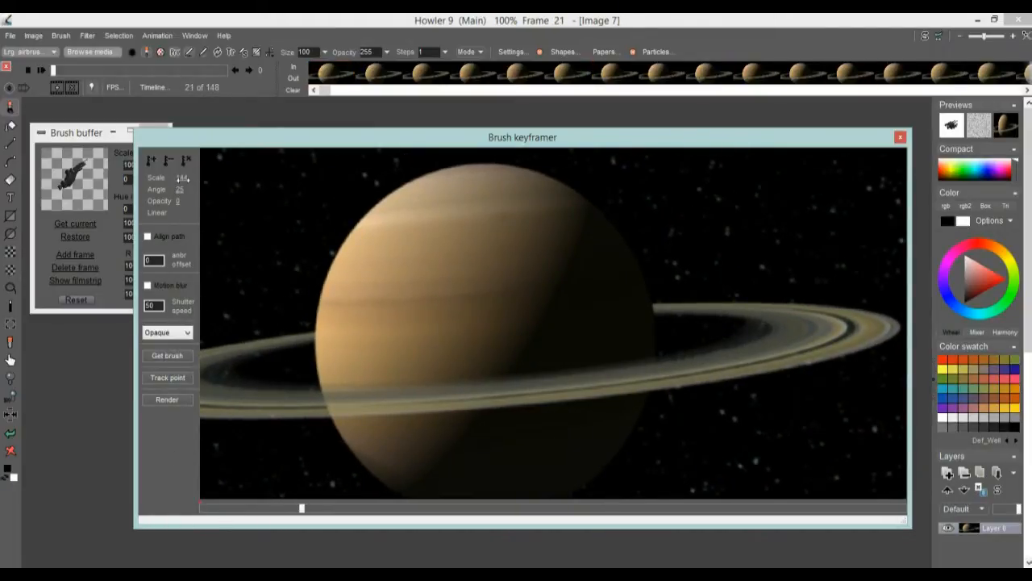
left_click_drag(195, 204, 333, 212)
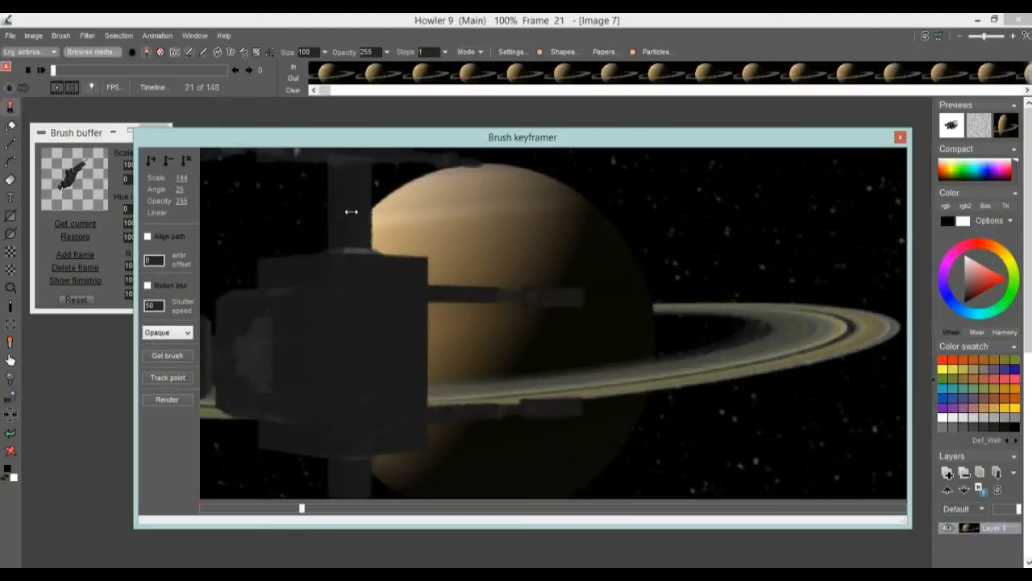
mouse_move(209, 228)
left_mouse_down()
mouse_move(411, 348)
mouse_move(478, 348)
left_mouse_up()
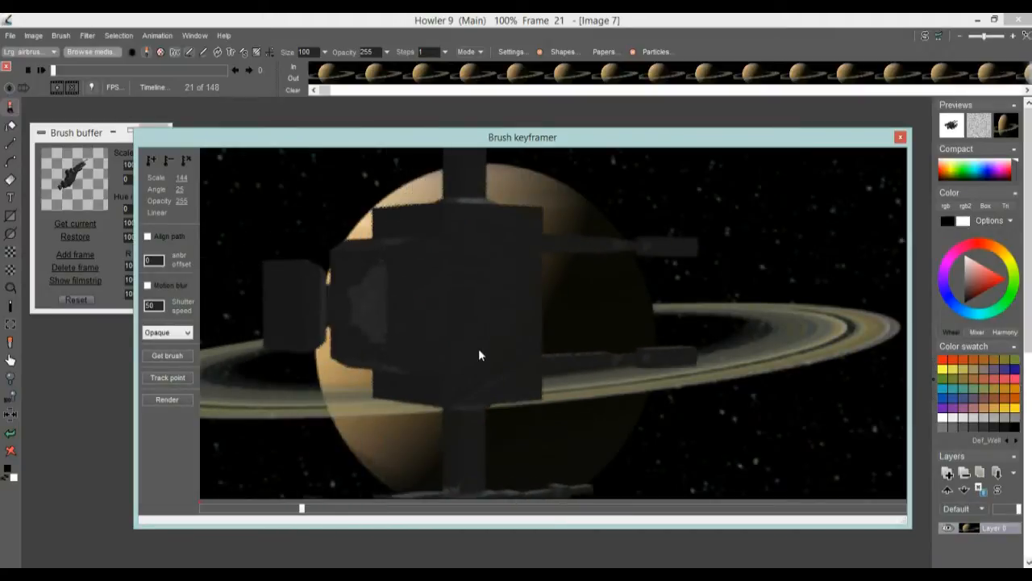
mouse_move(182, 188)
left_mouse_down()
mouse_move(158, 189)
mouse_move(178, 177)
mouse_move(166, 178)
left_mouse_up()
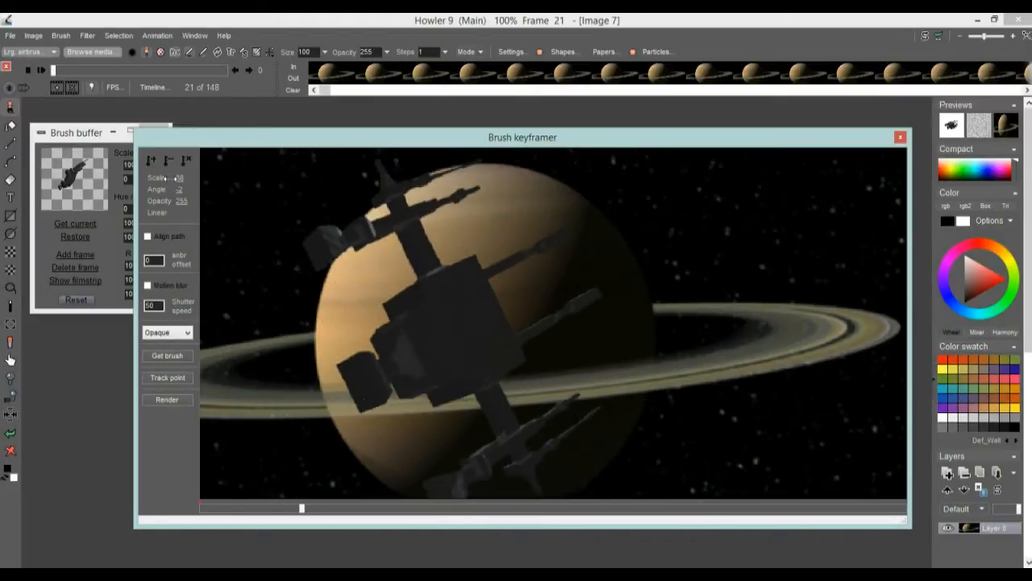
mouse_move(394, 378)
left_mouse_down()
mouse_move(414, 406)
mouse_move(442, 406)
left_mouse_up()
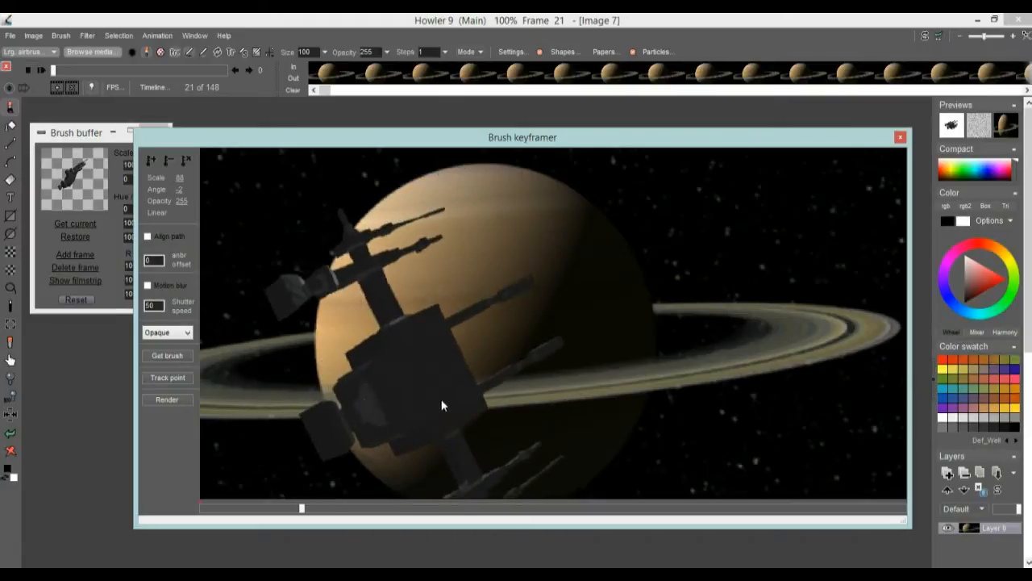
Step: Keyframe the spaceship at frame 44 over Saturn's lower right, just below the ring, with scale 54
left_click(411, 509)
mouse_move(412, 344)
left_mouse_down()
mouse_move(611, 368)
mouse_move(657, 399)
left_mouse_up()
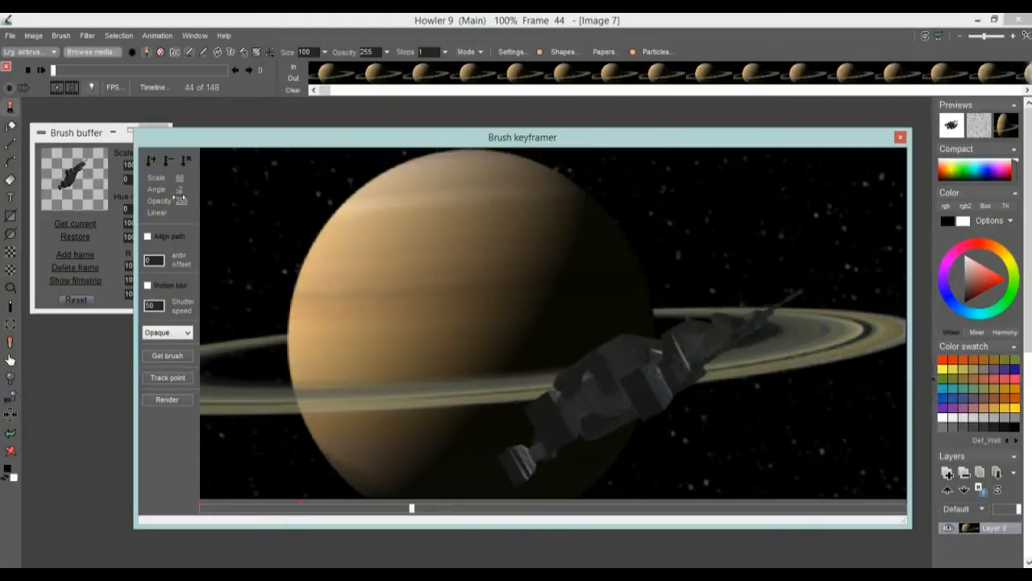
left_click_drag(182, 185, 165, 178)
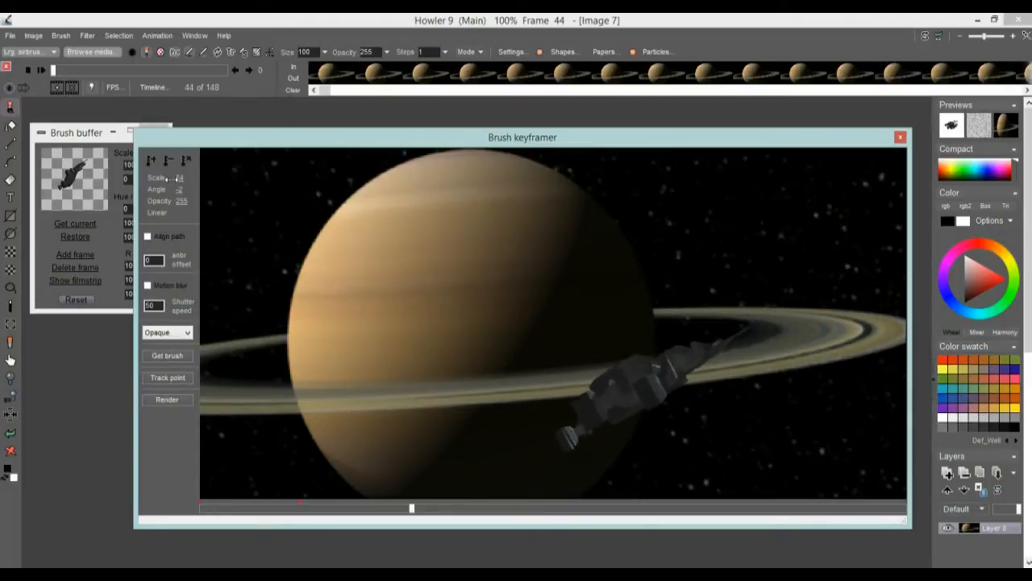
Step: Keyframe the spaceship at frame 74 over Saturn's upper left with scale 80 and angle 24
left_click_drag(478, 512, 555, 508)
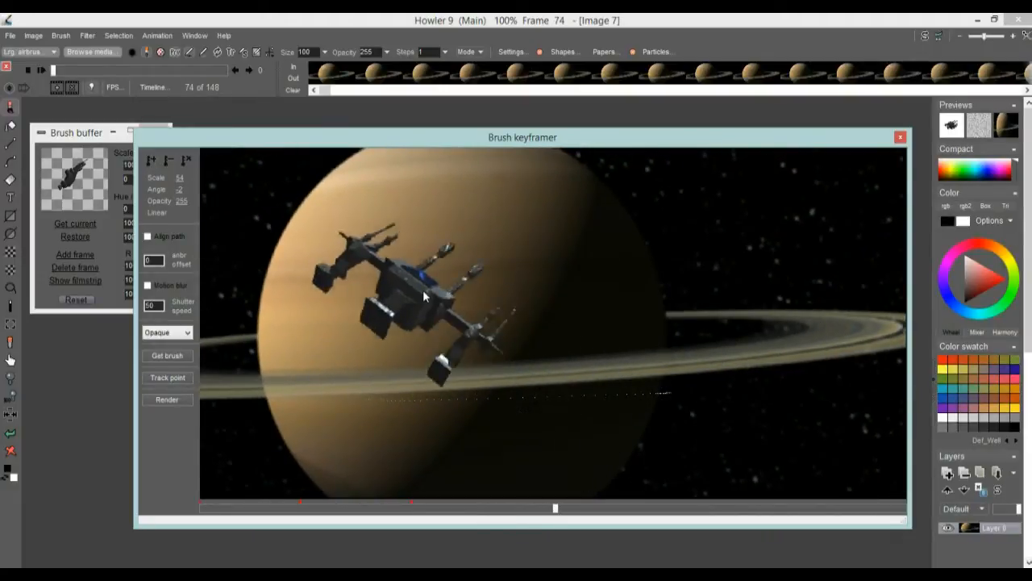
left_click_drag(424, 296, 405, 281)
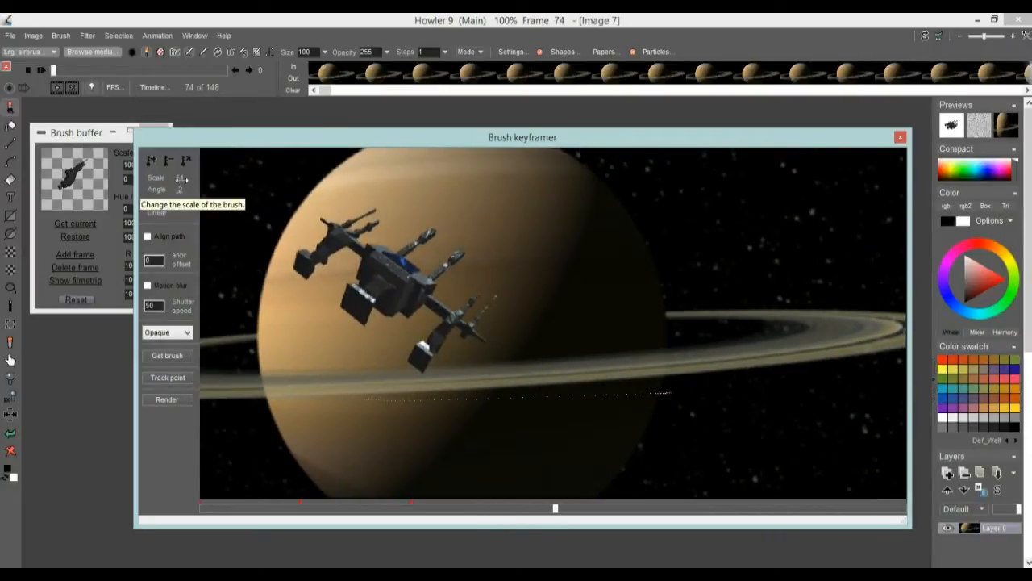
mouse_move(182, 189)
left_mouse_down()
mouse_move(201, 191)
mouse_move(171, 178)
mouse_move(185, 178)
left_mouse_up()
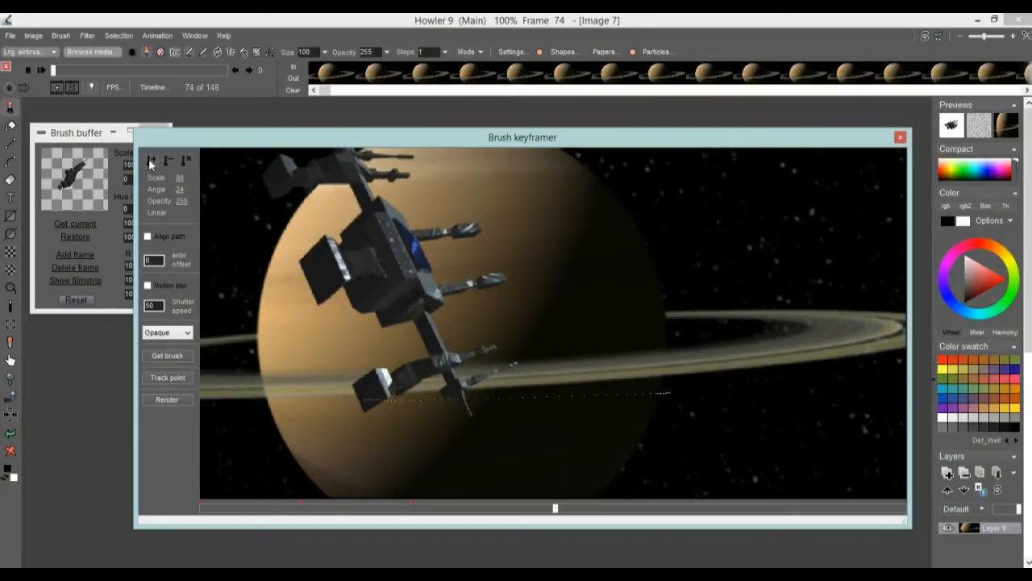
Step: Keyframe the spaceship near Saturn's right edge at frame 112 with scale 26, and beyond the image's right edge at frame 147 with scale 12
mouse_move(576, 515)
left_mouse_down()
mouse_move(857, 521)
mouse_move(741, 516)
left_mouse_up()
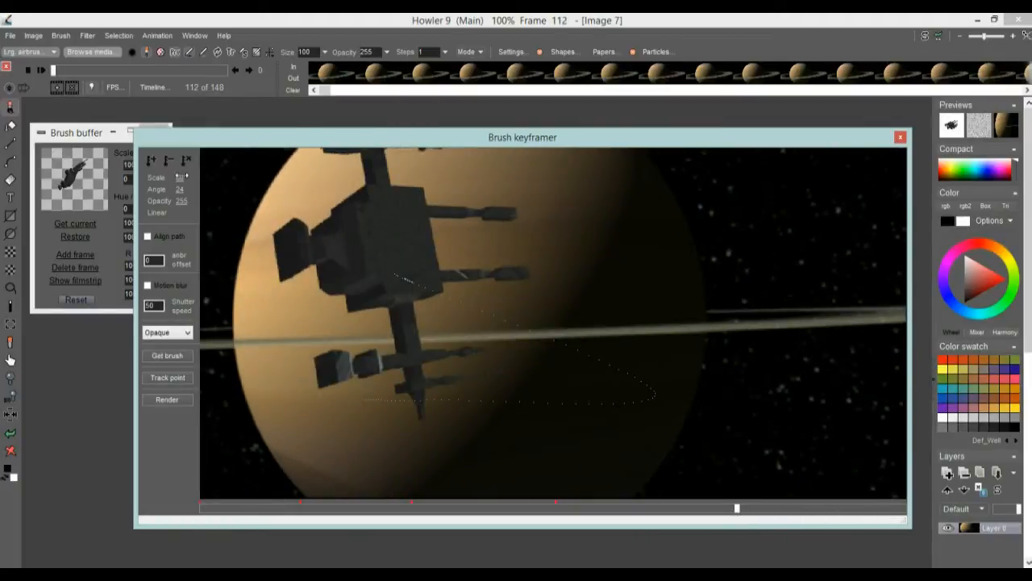
left_click_drag(177, 177, 169, 179)
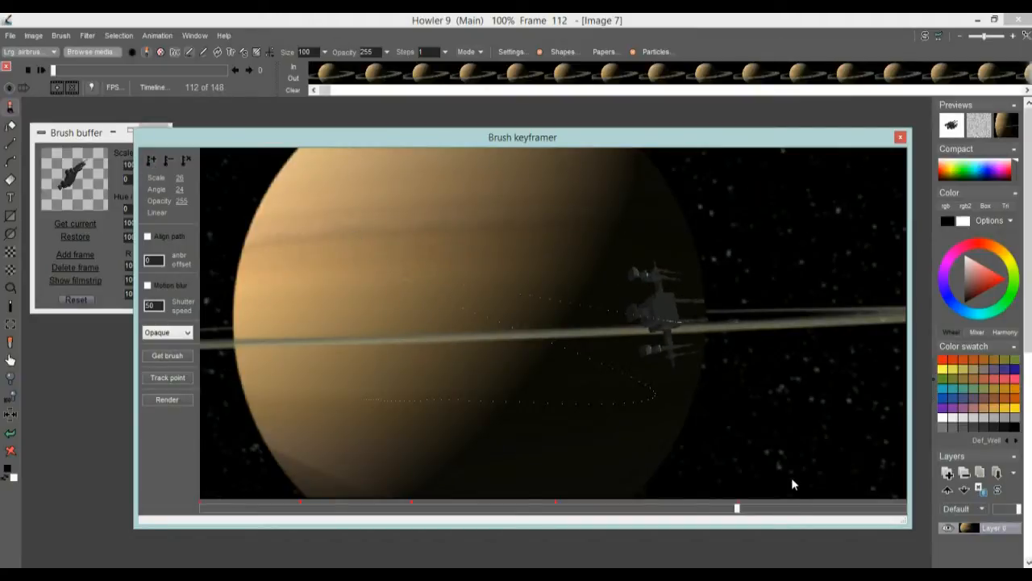
left_click_drag(765, 517, 905, 510)
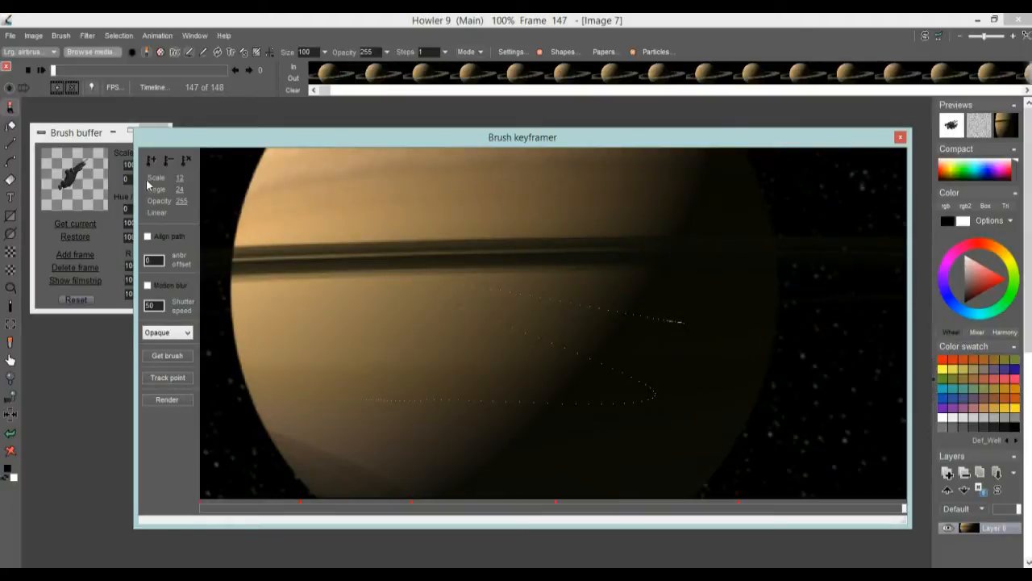
Step: Preview the keyframed spaceship flight by scrubbing through the frames, and render it into the Saturn animation
left_click_drag(828, 512, 351, 558)
left_click_drag(359, 508, 732, 508)
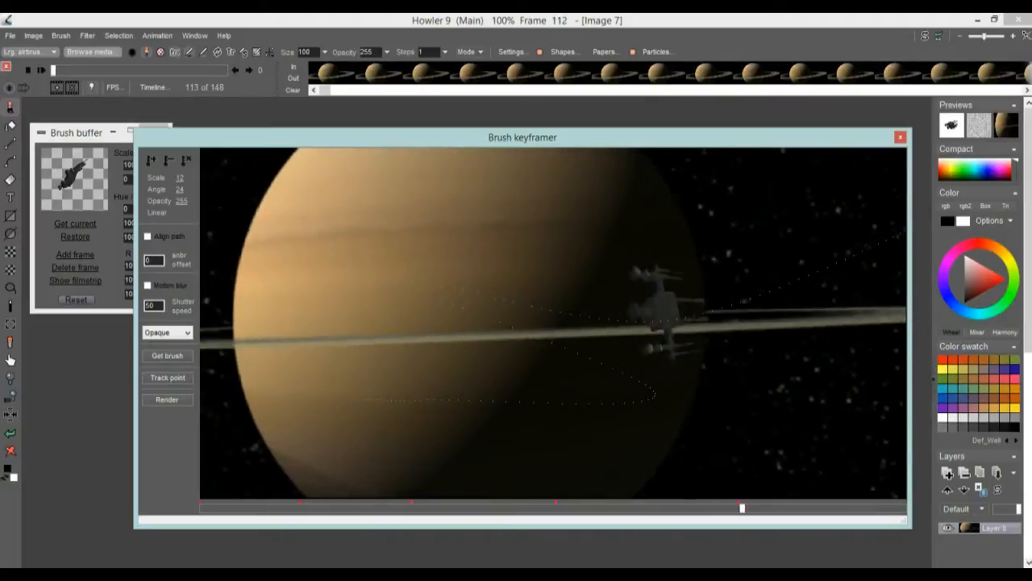
left_click_drag(809, 507, 269, 508)
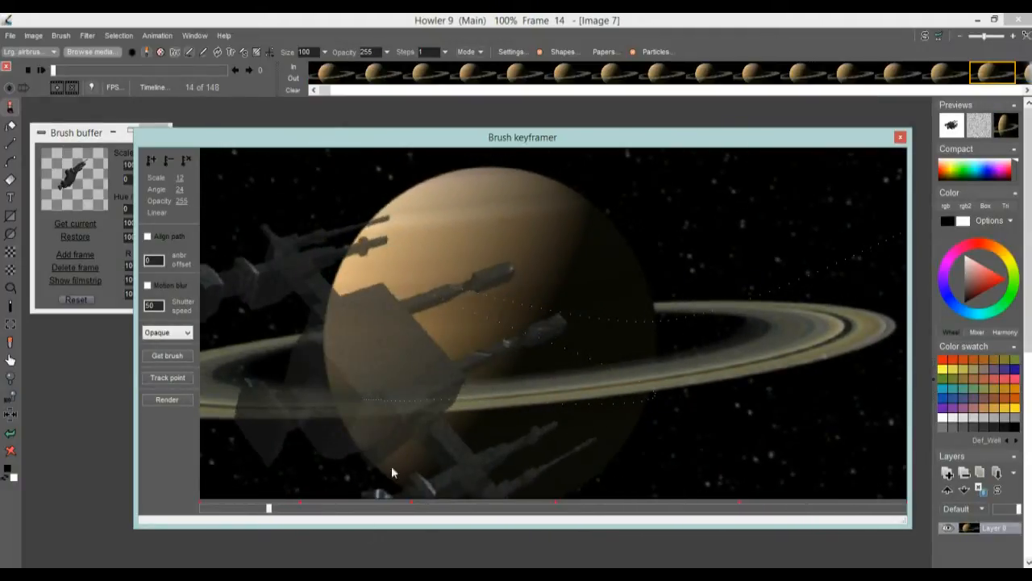
left_click_drag(371, 515, 209, 505)
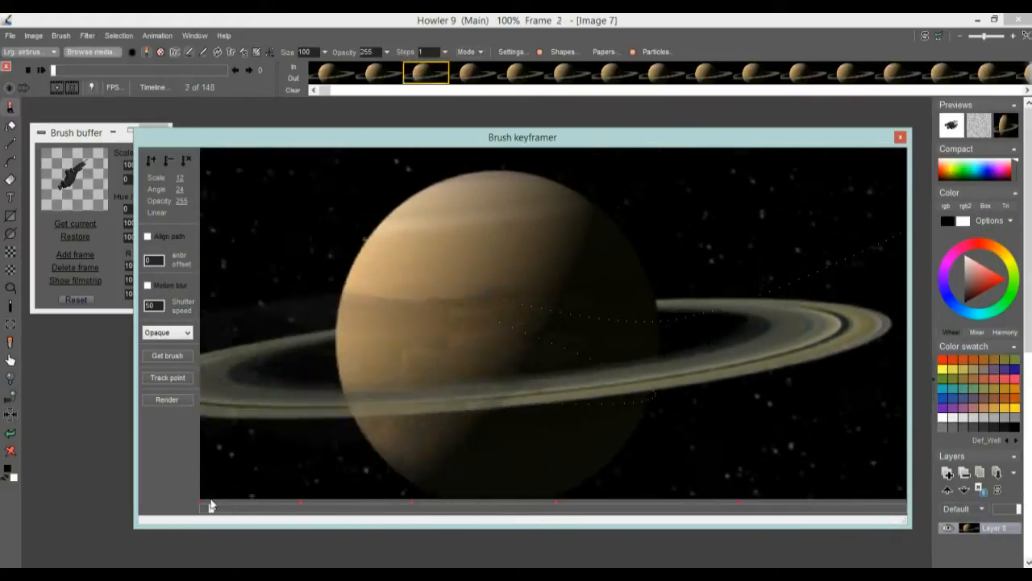
left_click(165, 399)
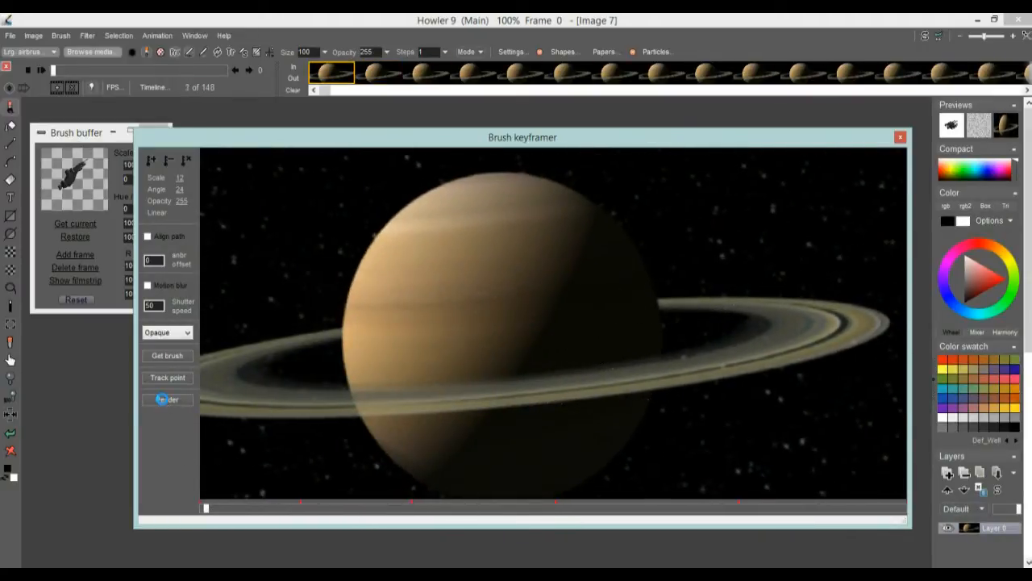